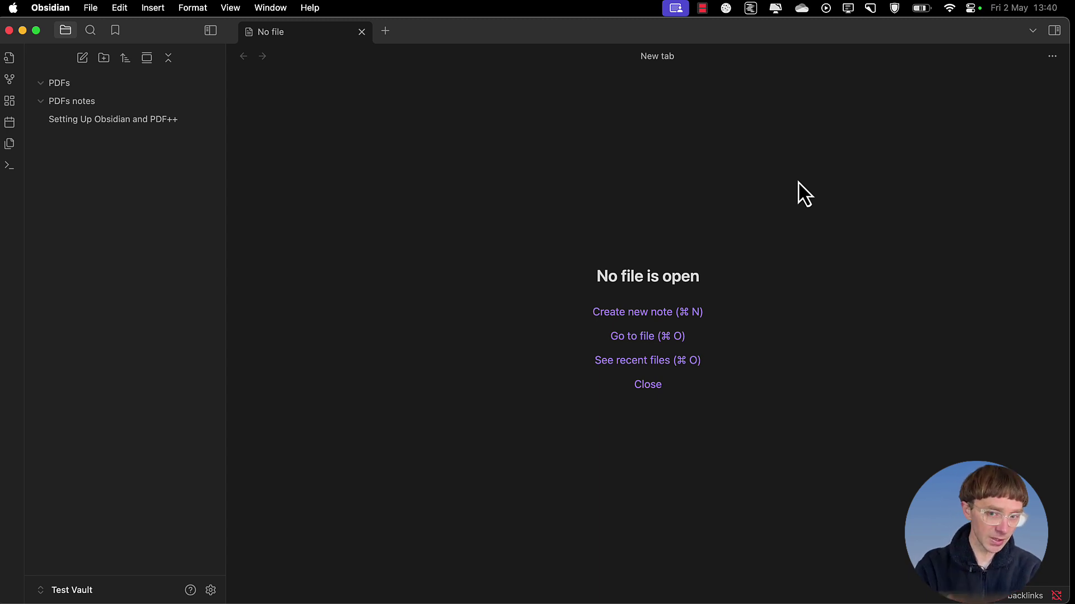
Open the Setting Up Obsidian and PDF++ note and skim its display and copy format examples
click(124, 128)
scroll(442, 355, down, 10)
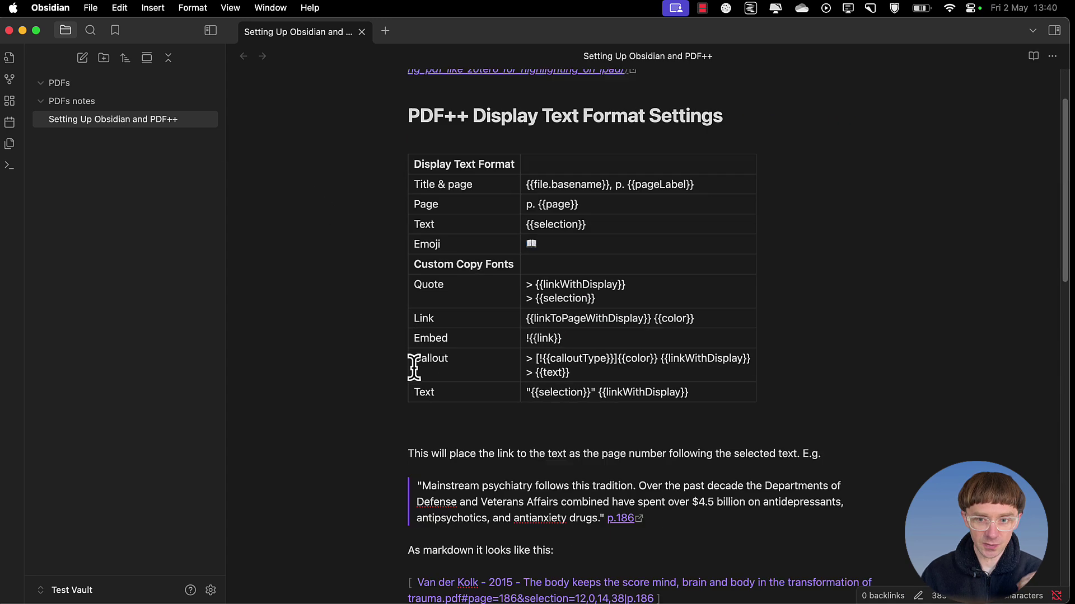
scroll(395, 408, down, 8)
scroll(395, 409, up, 18)
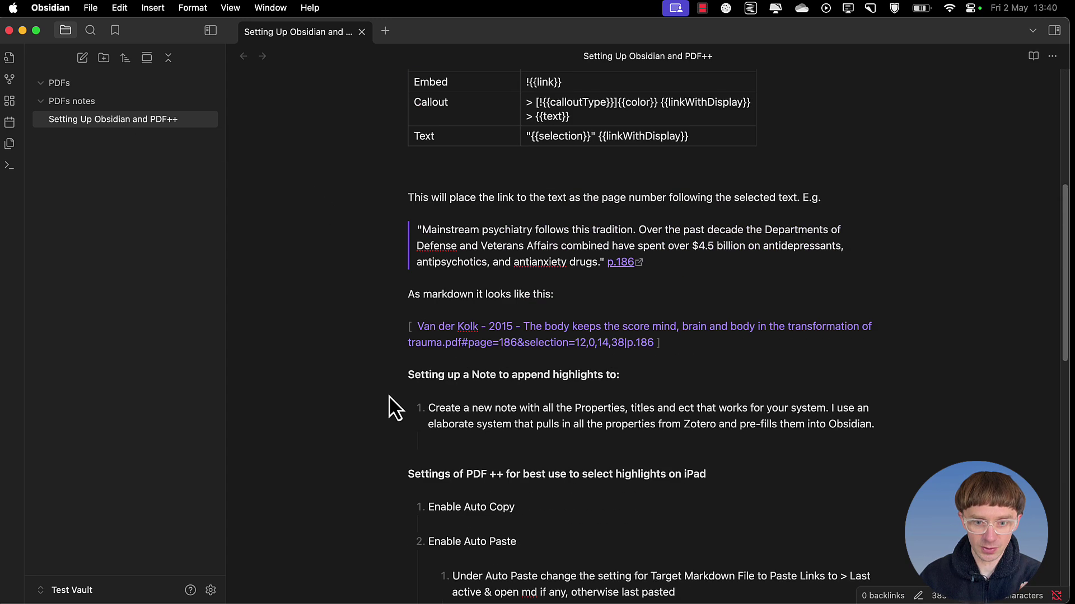
click(57, 87)
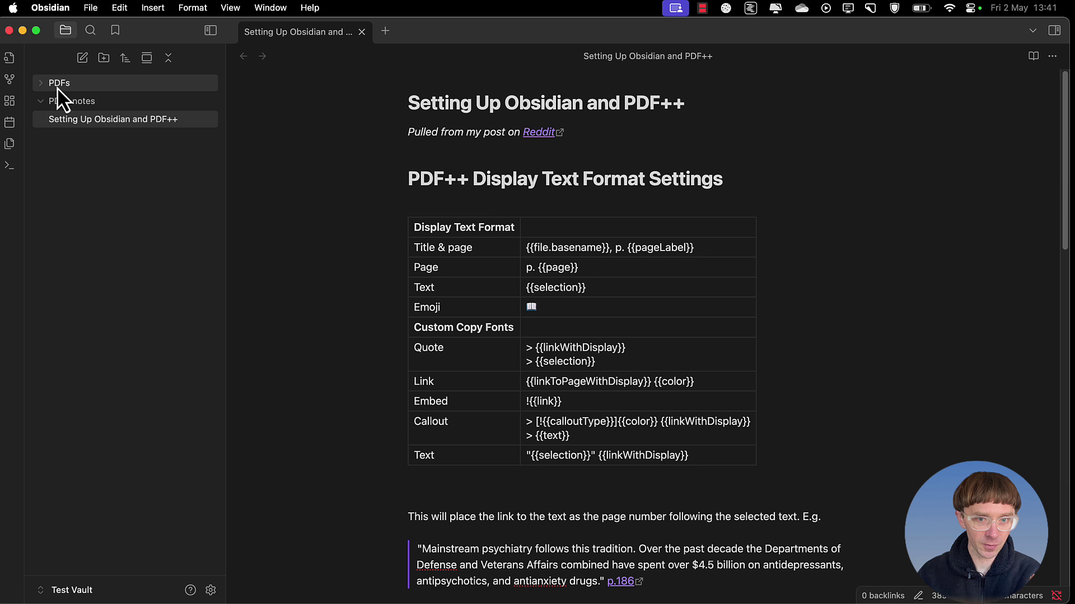
click(57, 87)
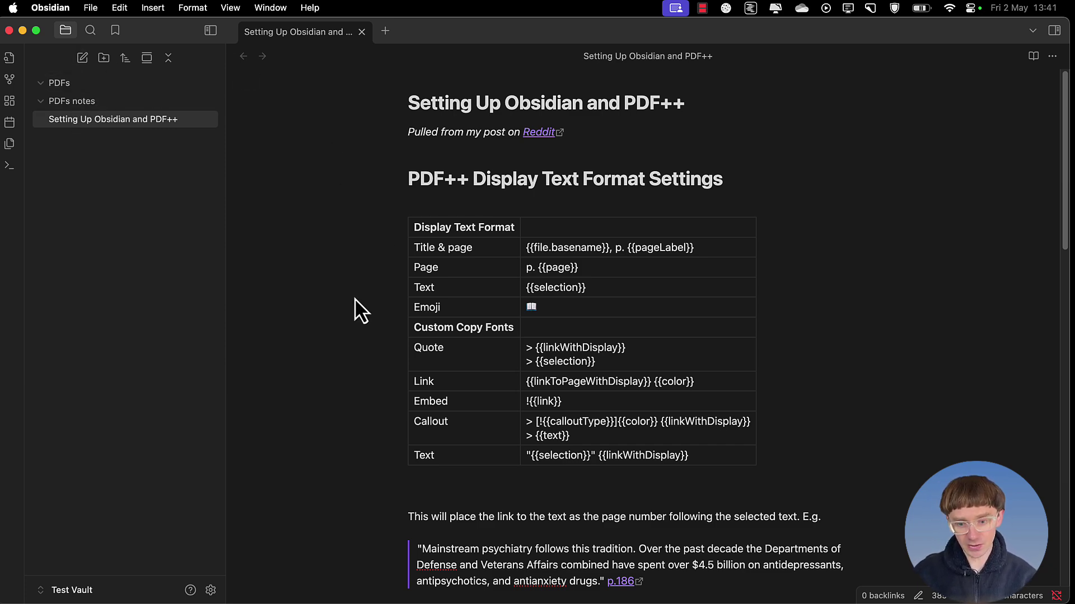
scroll(353, 305, down, 10)
scroll(350, 305, up, 5)
scroll(349, 305, up, 4)
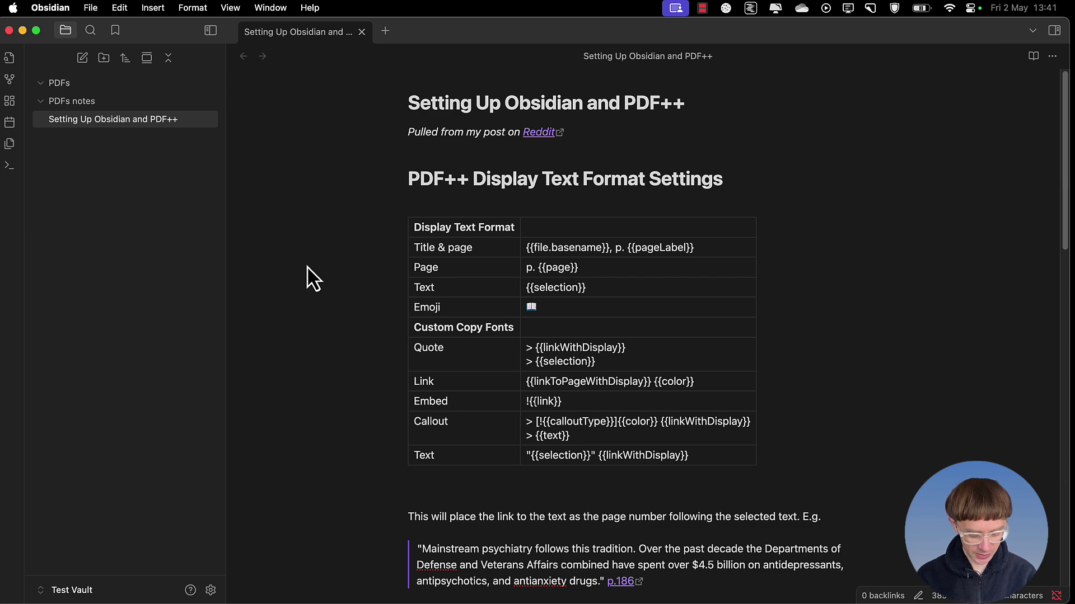
Search the Community plugins catalogue for 'pdf ++' and install PDF++ version 0.40.28
click(53, 8)
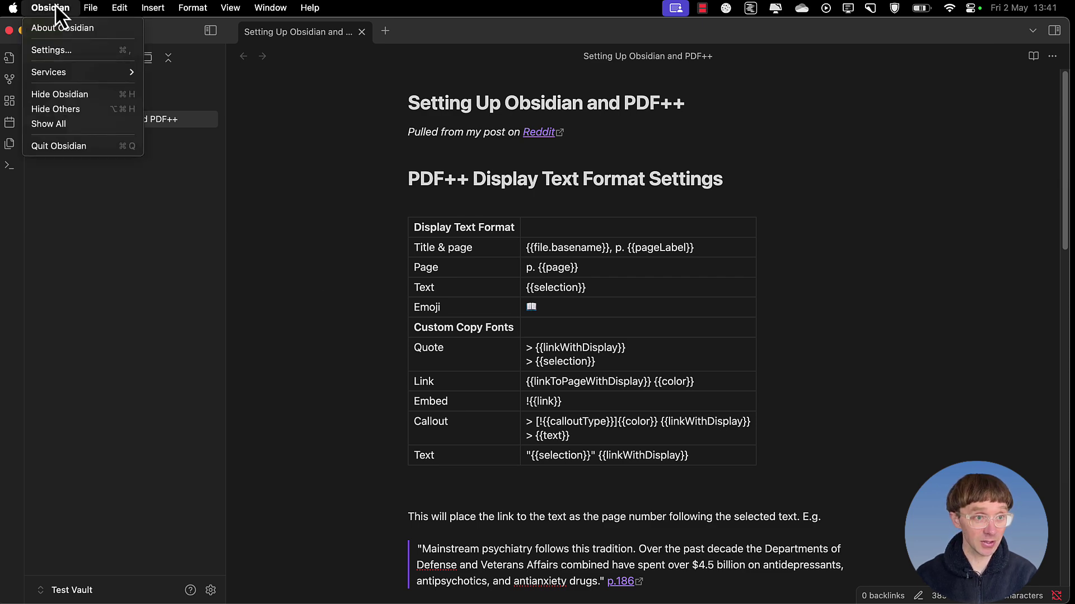
click(55, 55)
click(211, 203)
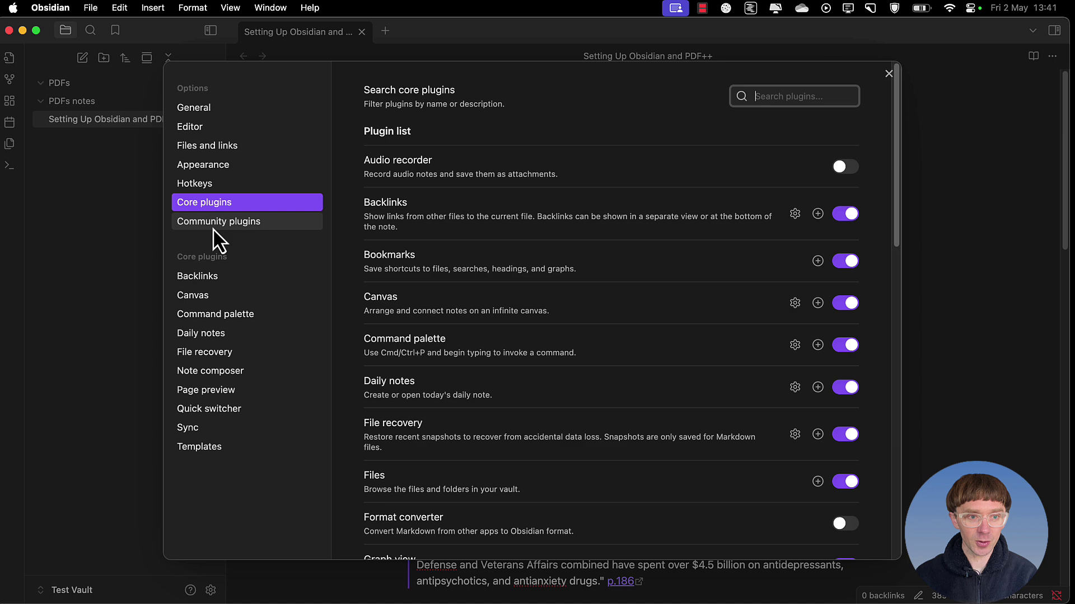
click(213, 224)
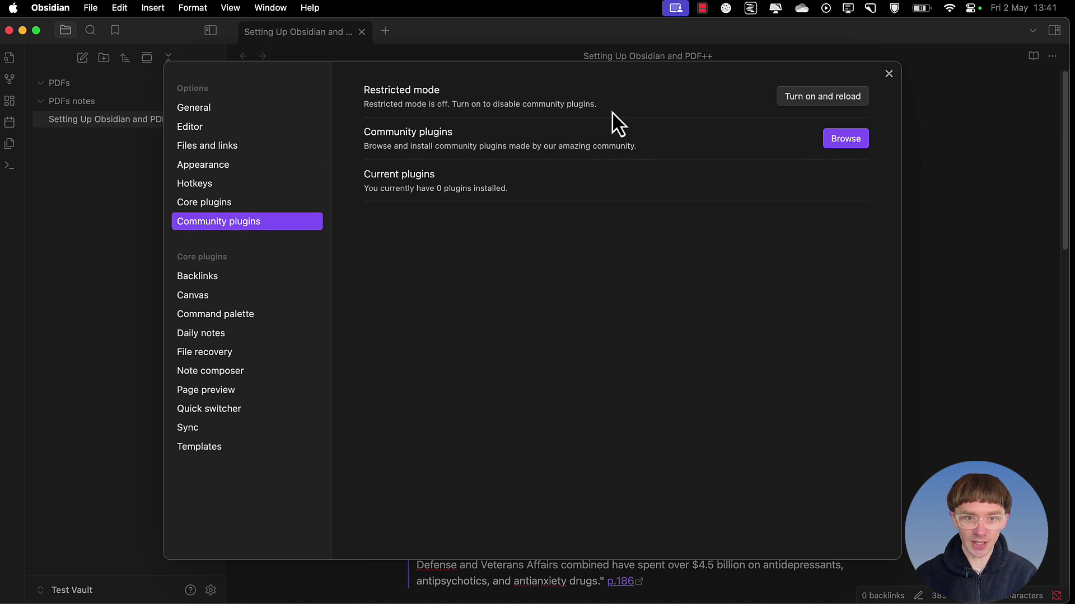
click(846, 138)
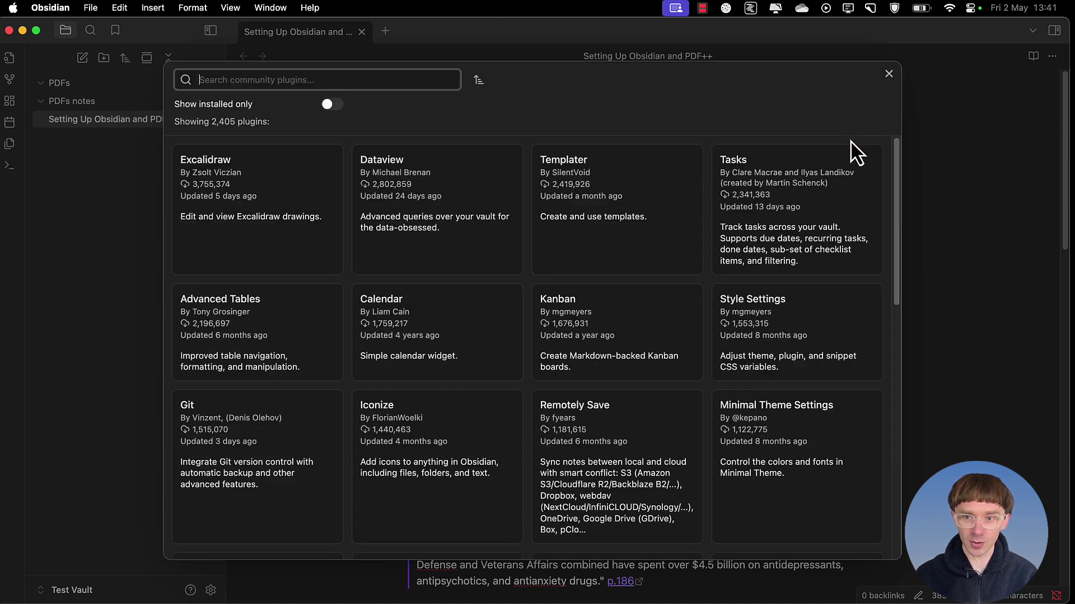
text(pdf)
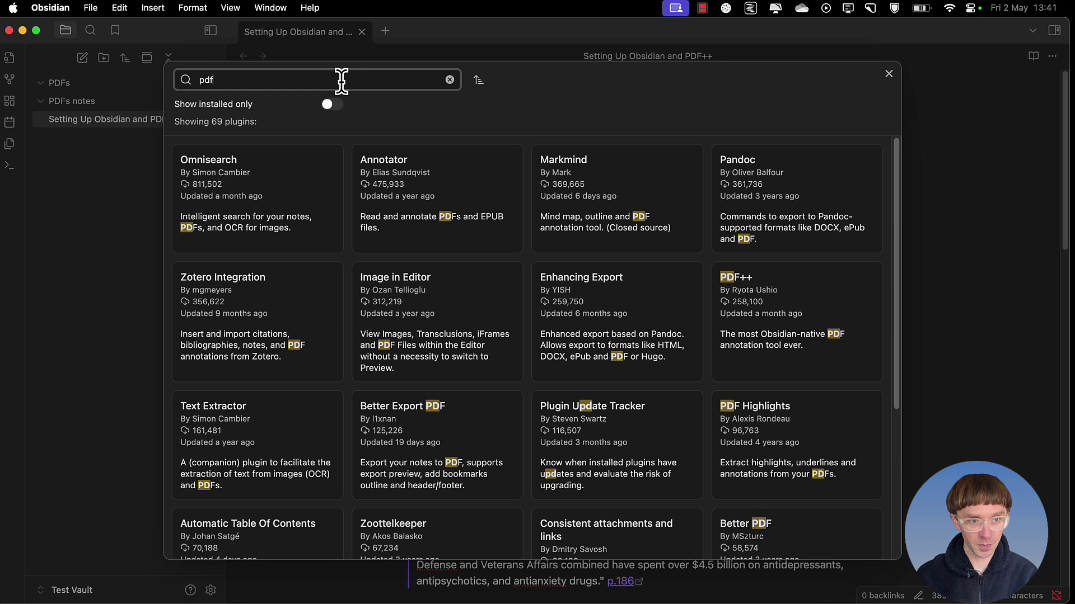
text( ++)
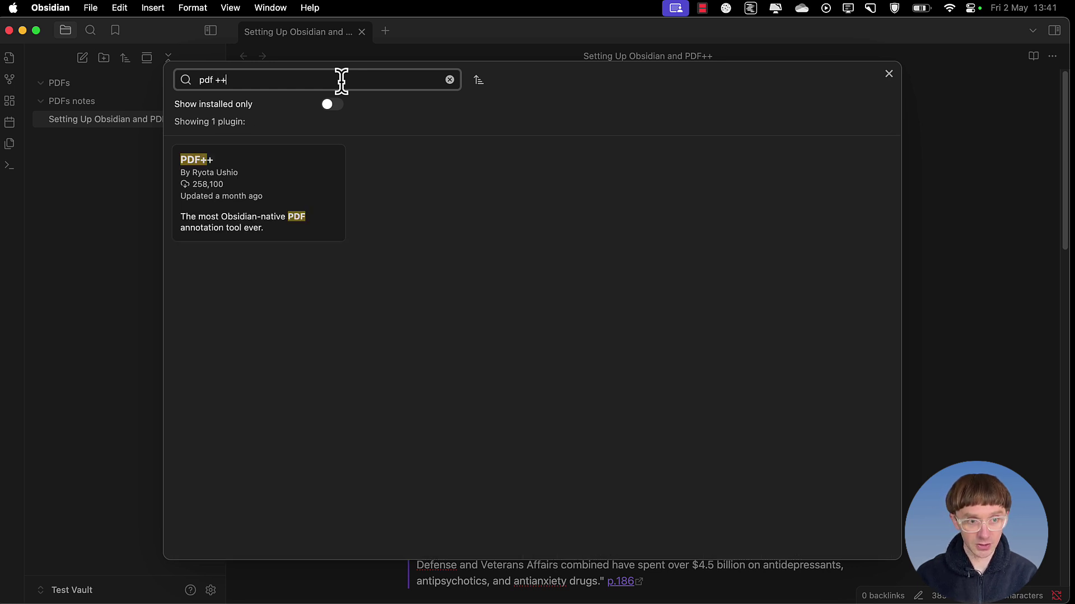
click(286, 181)
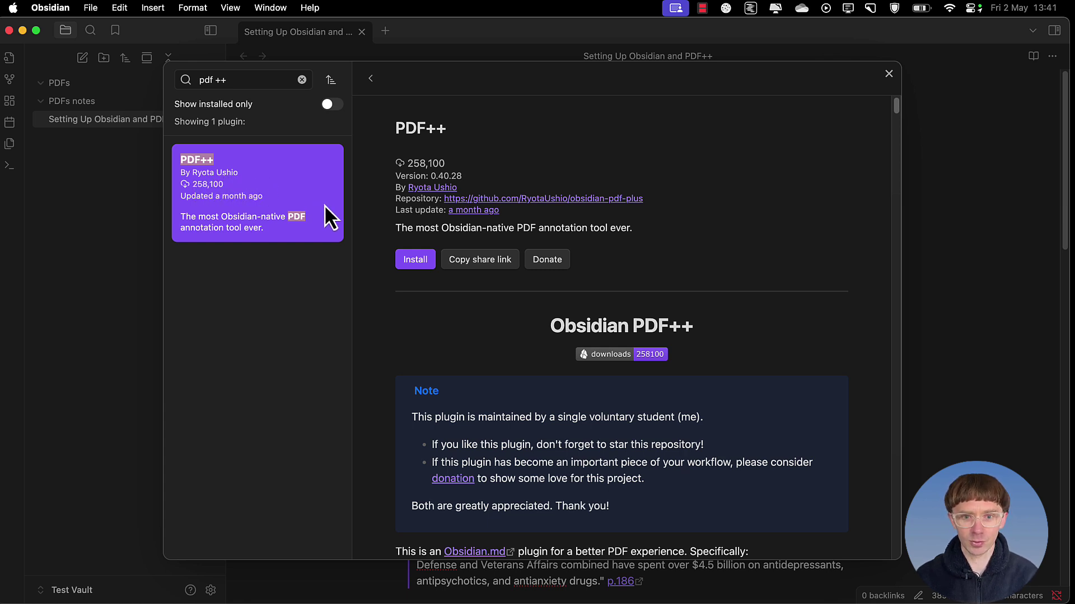
click(411, 260)
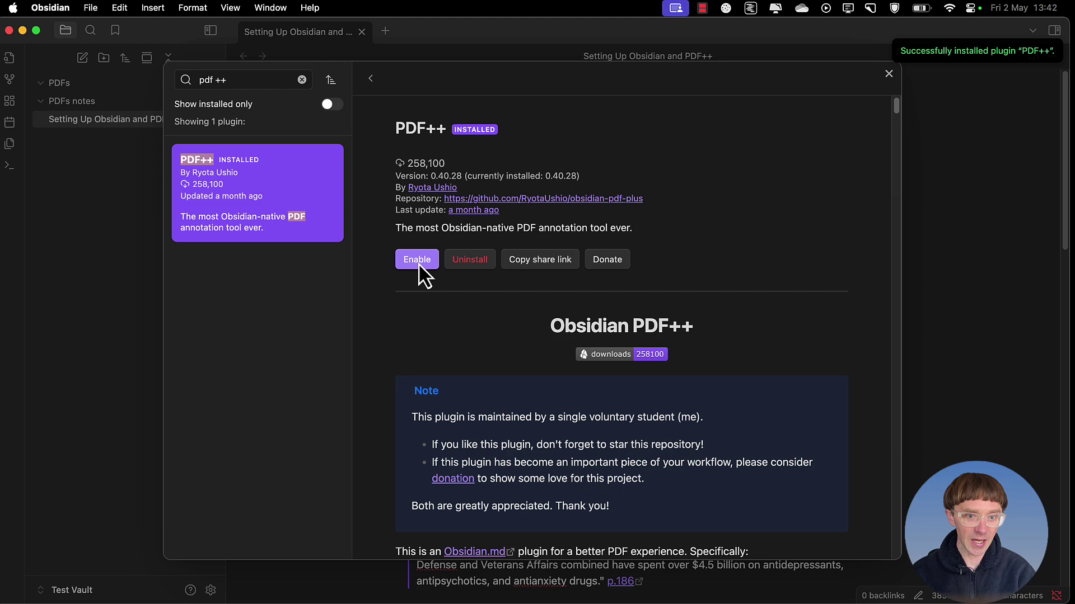
Enable the newly installed PDF++ plugin
click(418, 263)
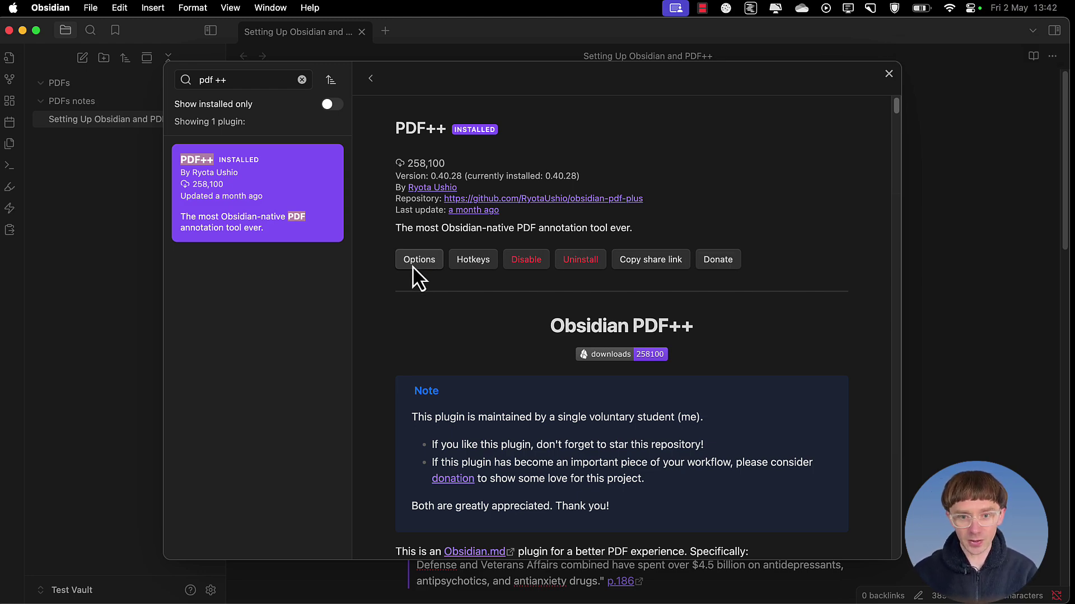
scroll(413, 268, down, 5)
scroll(413, 274, up, 5)
Open the PDF++ options and scroll down to the Display text format section
click(414, 265)
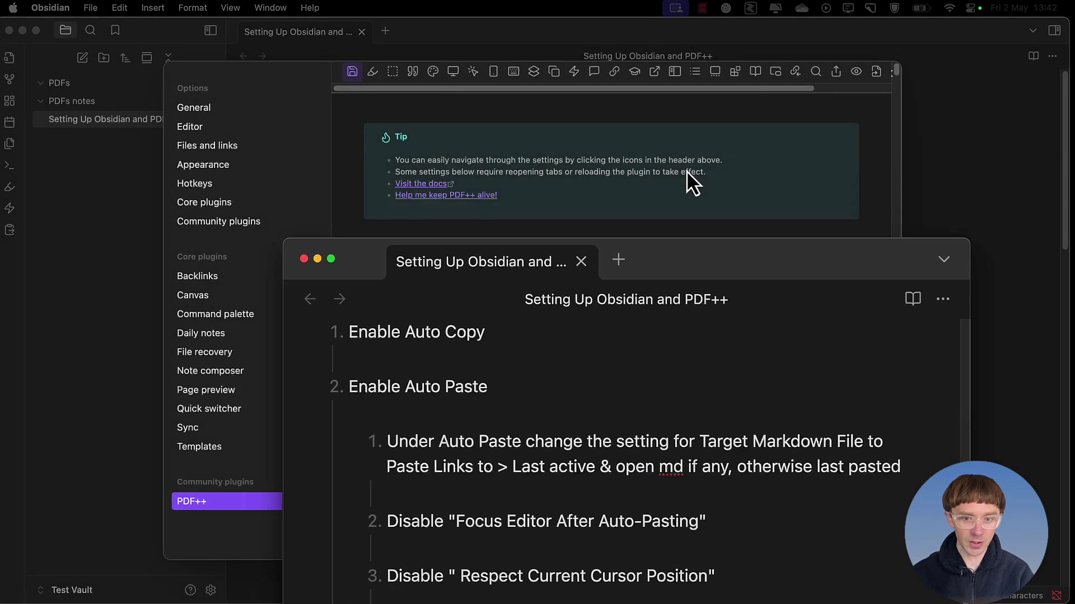
scroll(531, 344, down, 15)
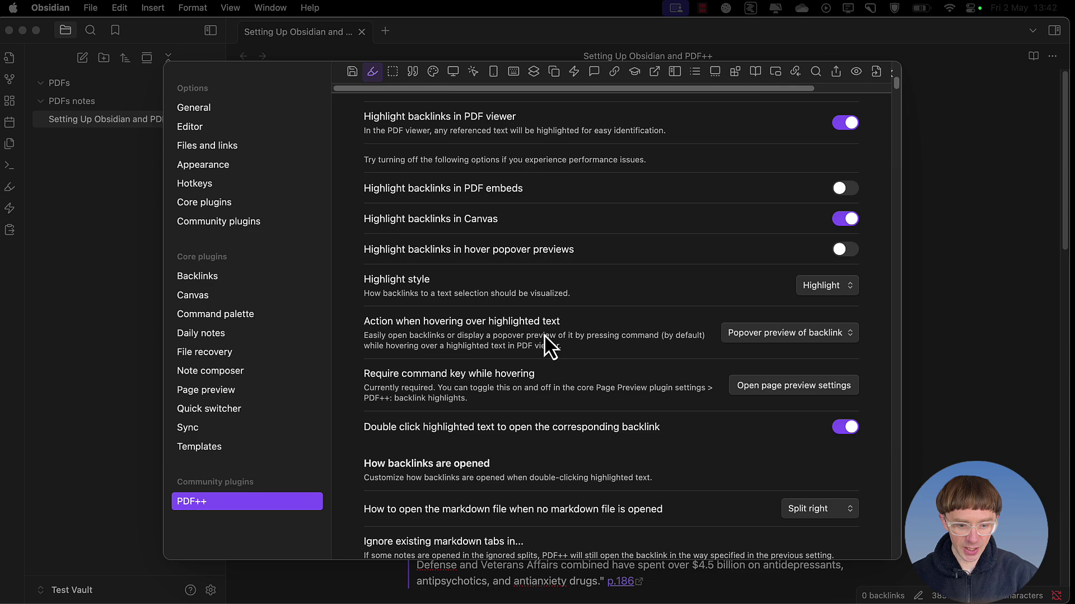
scroll(547, 344, down, 1)
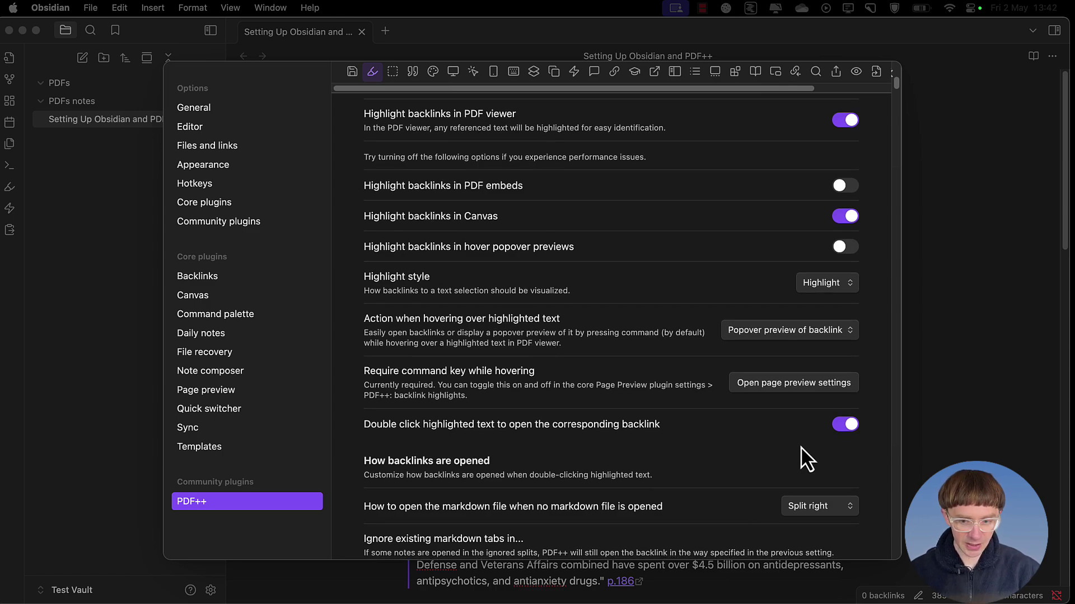
scroll(789, 456, down, 15)
scroll(768, 456, down, 20)
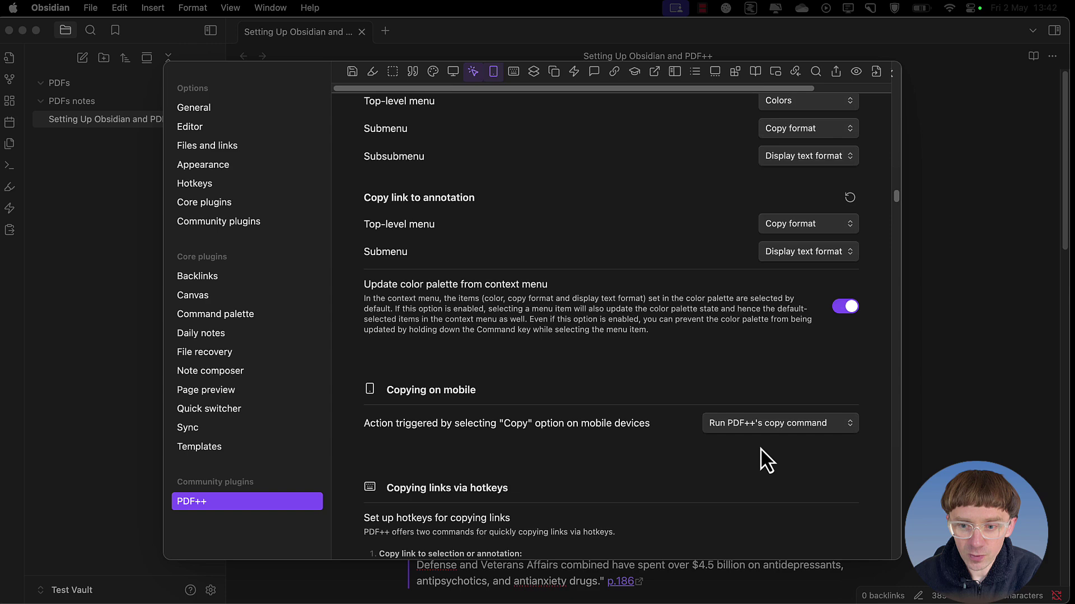
scroll(760, 448, down, 3)
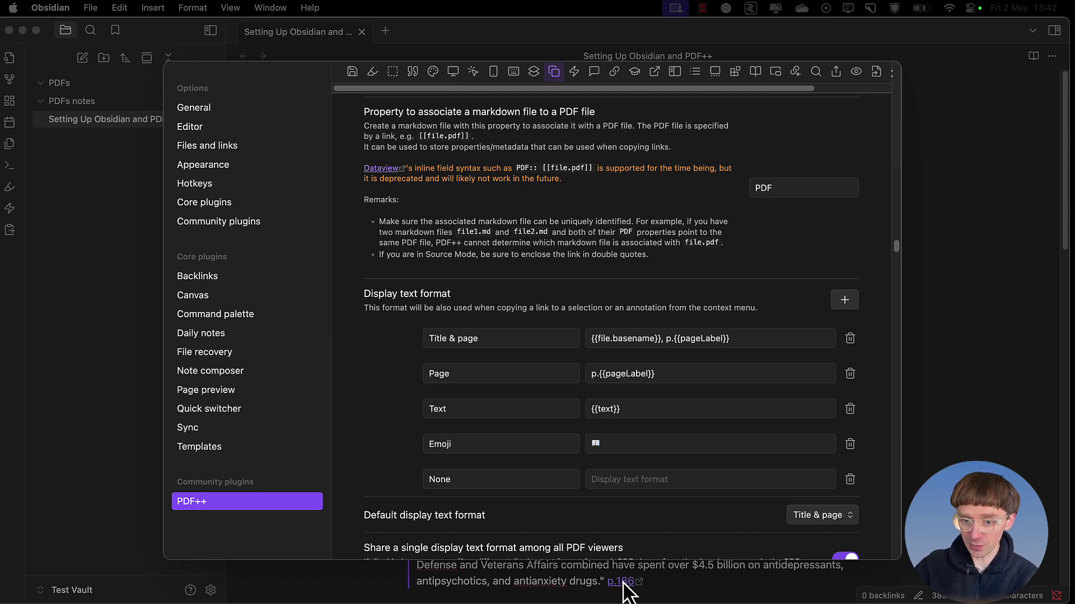
Change the Page display format to p.{{page}} and the Text format to {{selection}}
click(646, 377)
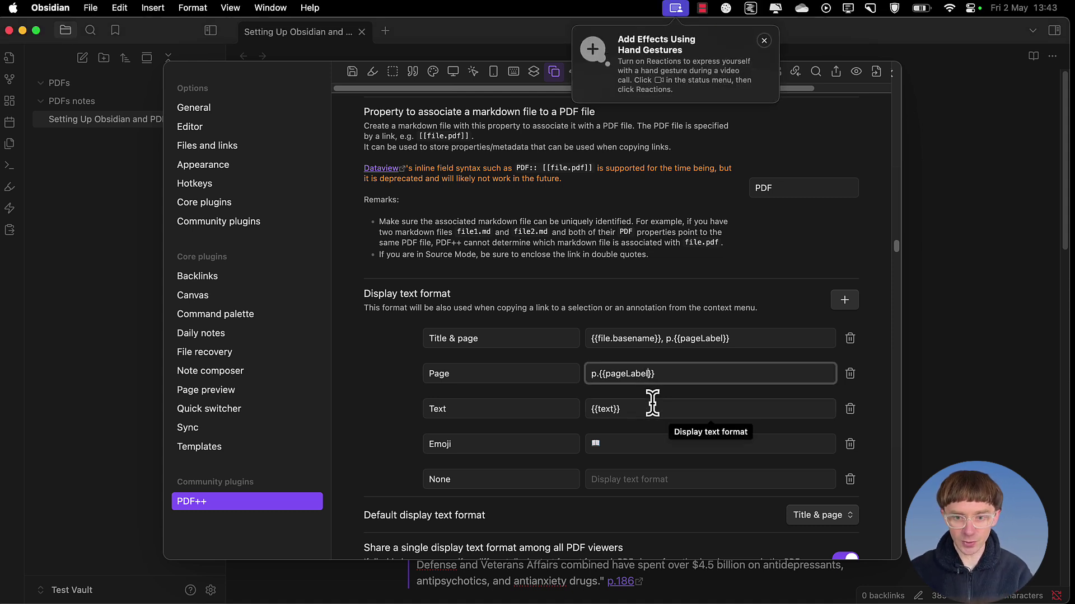
key(BackSpace)
key(BackSpace)
key(BackSpace)
key(BackSpace)
key(BackSpace)
key(BackSpace)
key(BackSpace)
key(BackSpace)
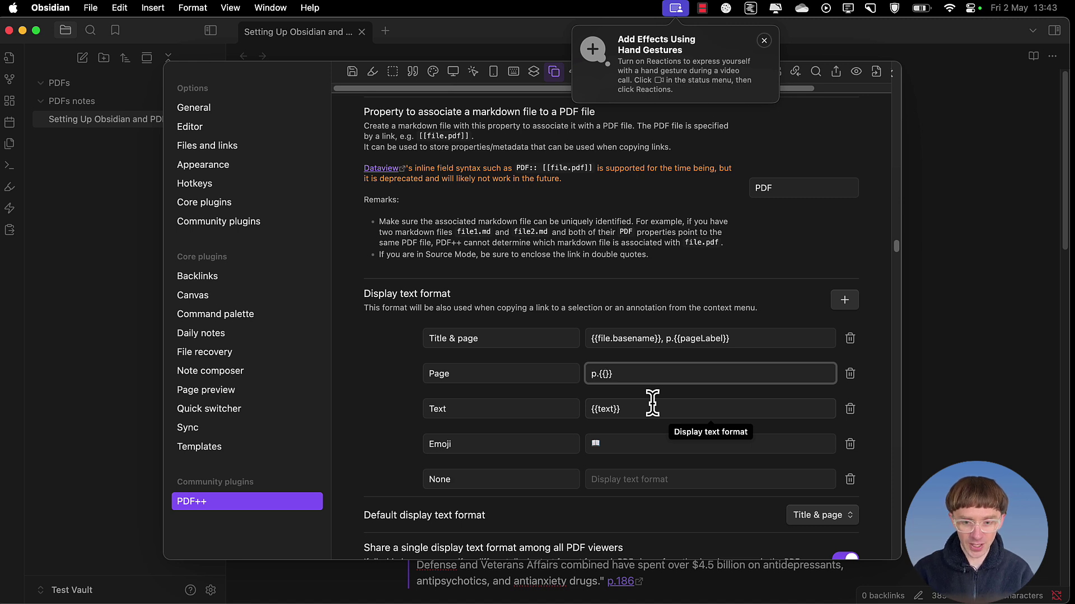
text(page)
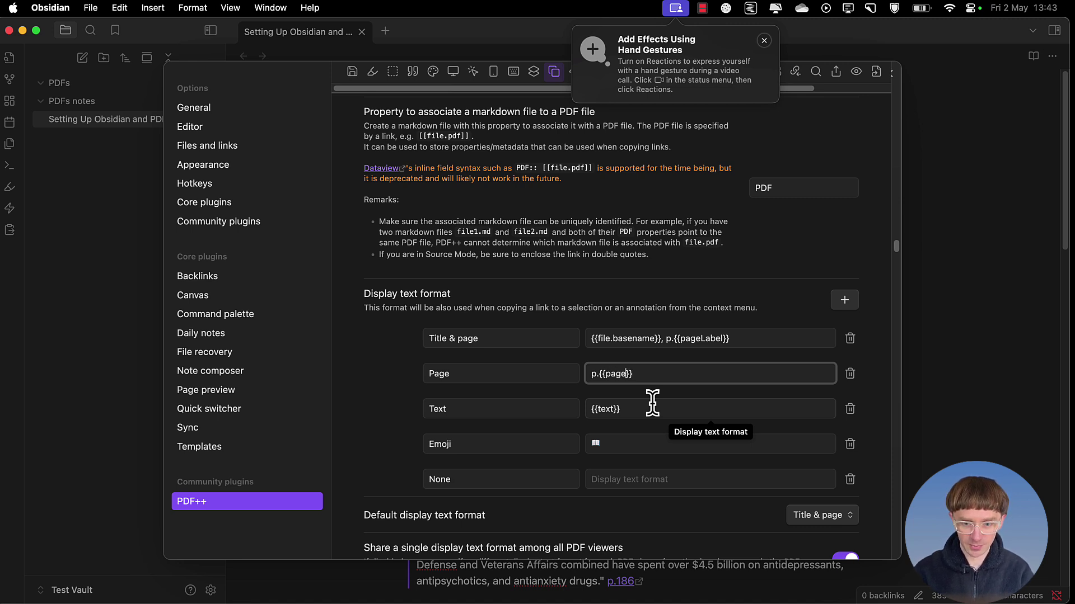
click(617, 408)
key(BackSpace)
key(BackSpace)
key(BackSpace)
key(BackSpace)
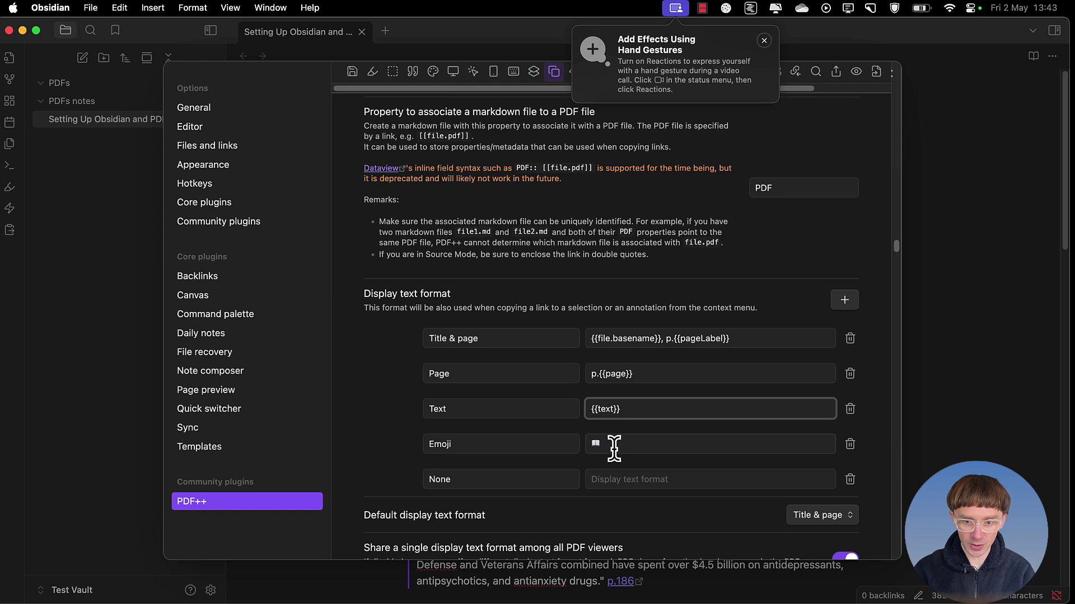
key(BackSpace)
text(selection)
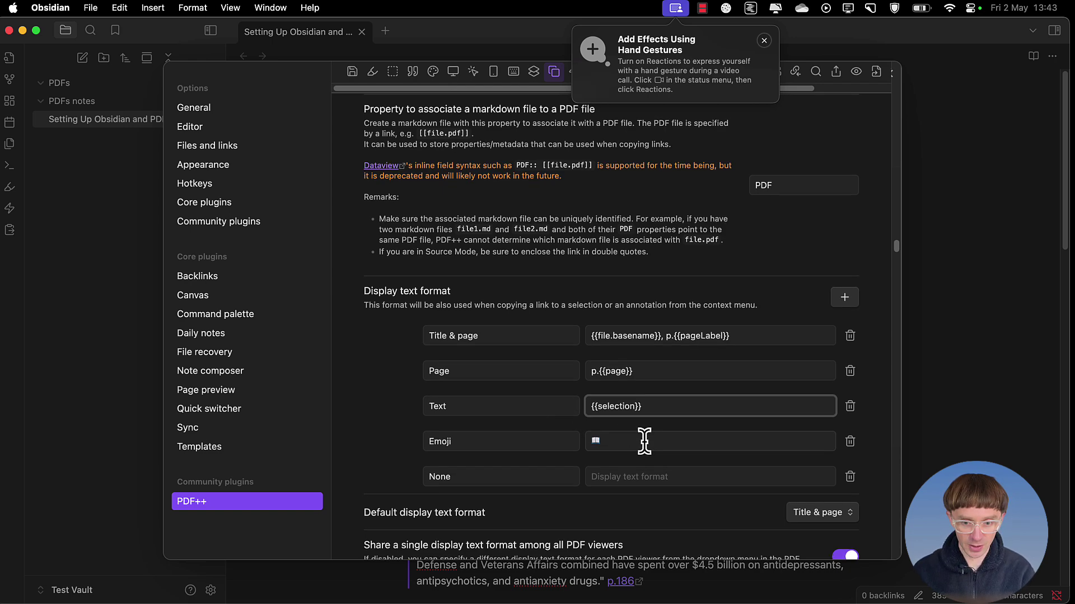
Delete the empty None display text format
scroll(728, 447, down, 3)
click(850, 409)
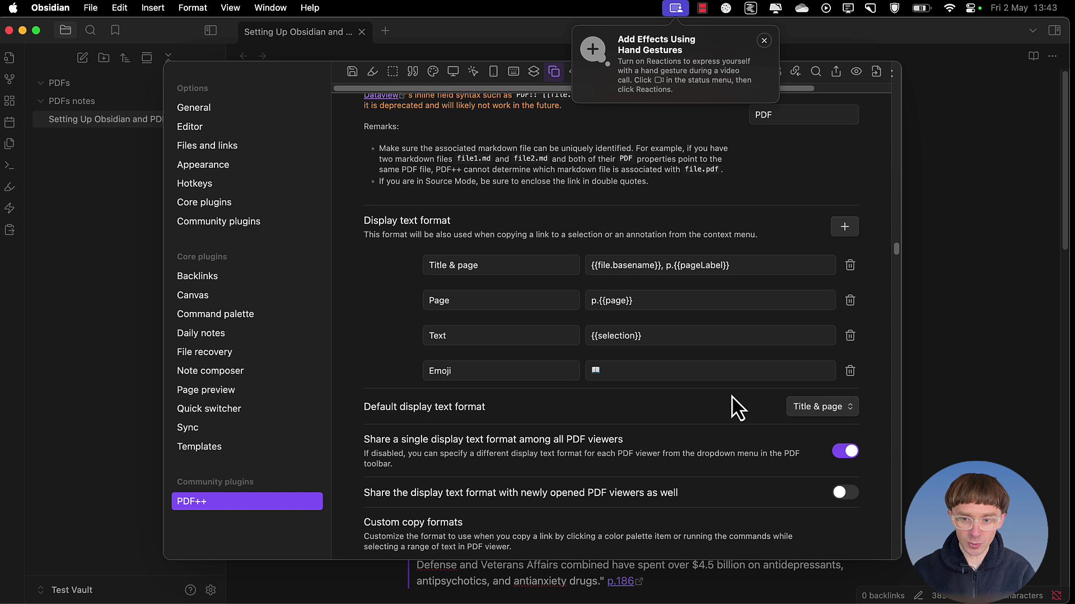
scroll(732, 408, down, 7)
scroll(731, 397, down, 10)
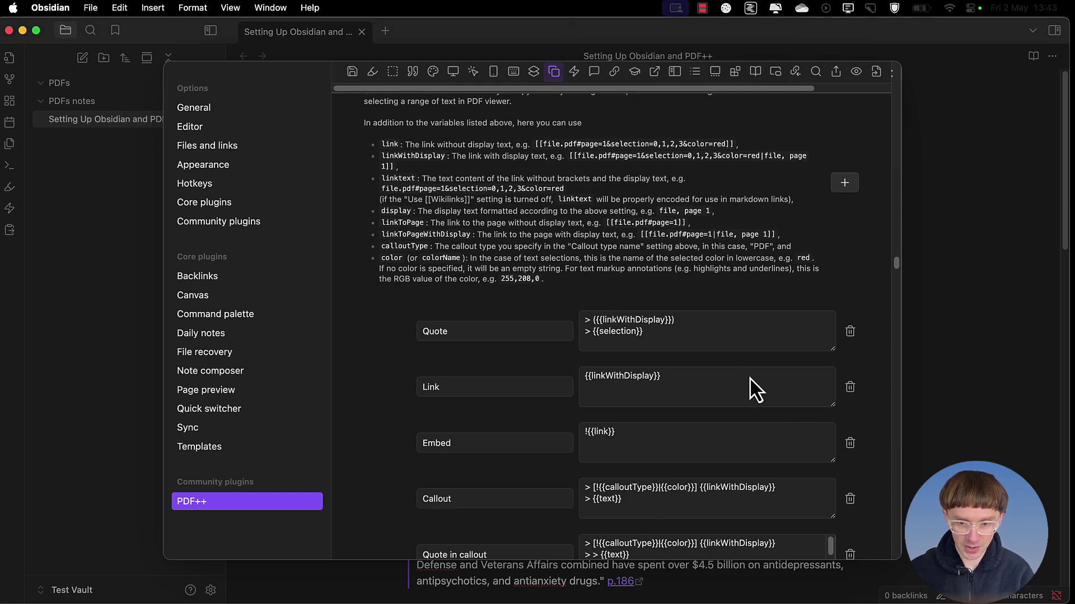
Replace the Link copy format template with a pasted page-link-and-color version
click(728, 375)
key(super+a)
text({{linkToPageWithDisplay}} {{color}})
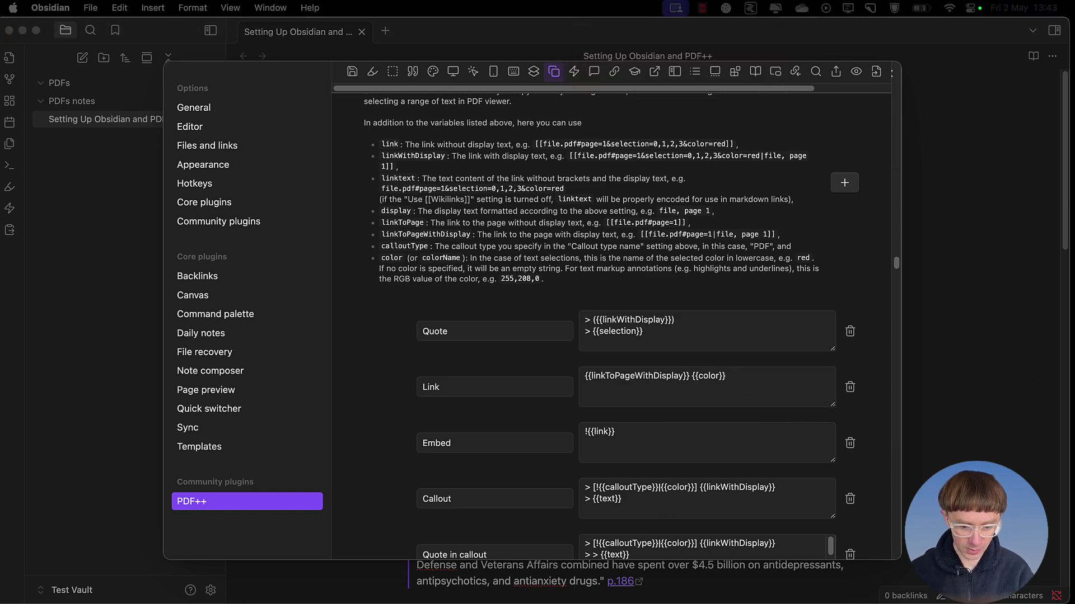
scroll(615, 336, down, 5)
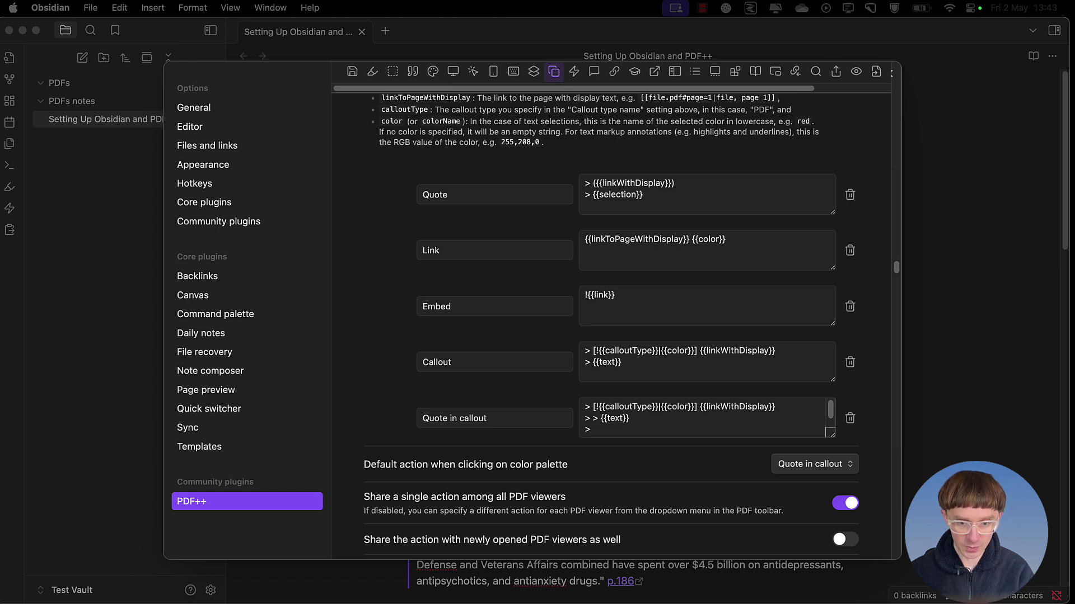
Rename the Quote in callout format to Text with template "{{selection}}" {{linkWithDisplay}}
click(511, 417)
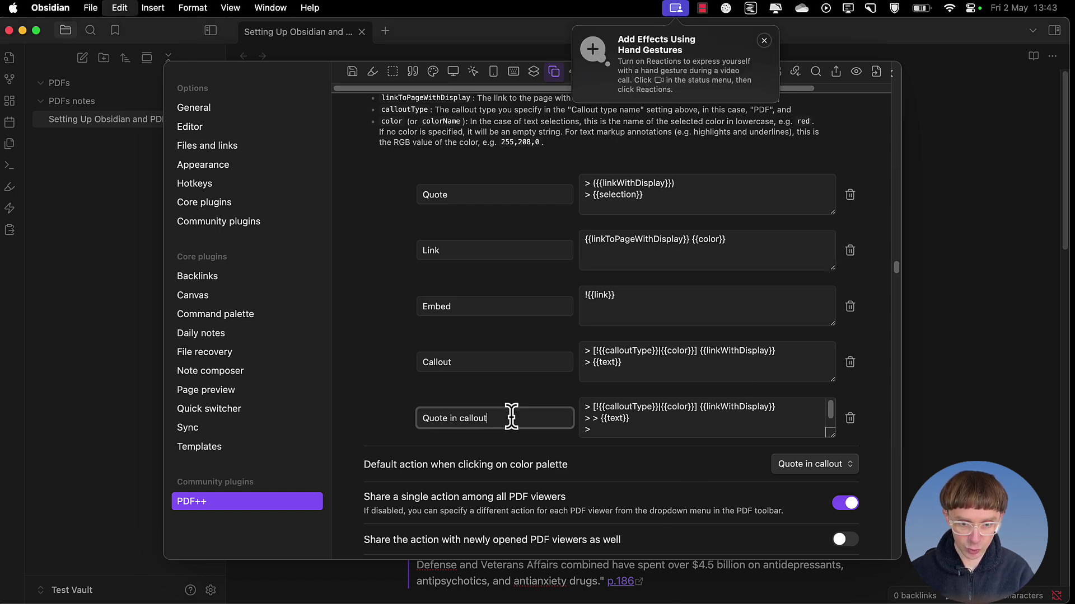
key(super+a)
text(Text)
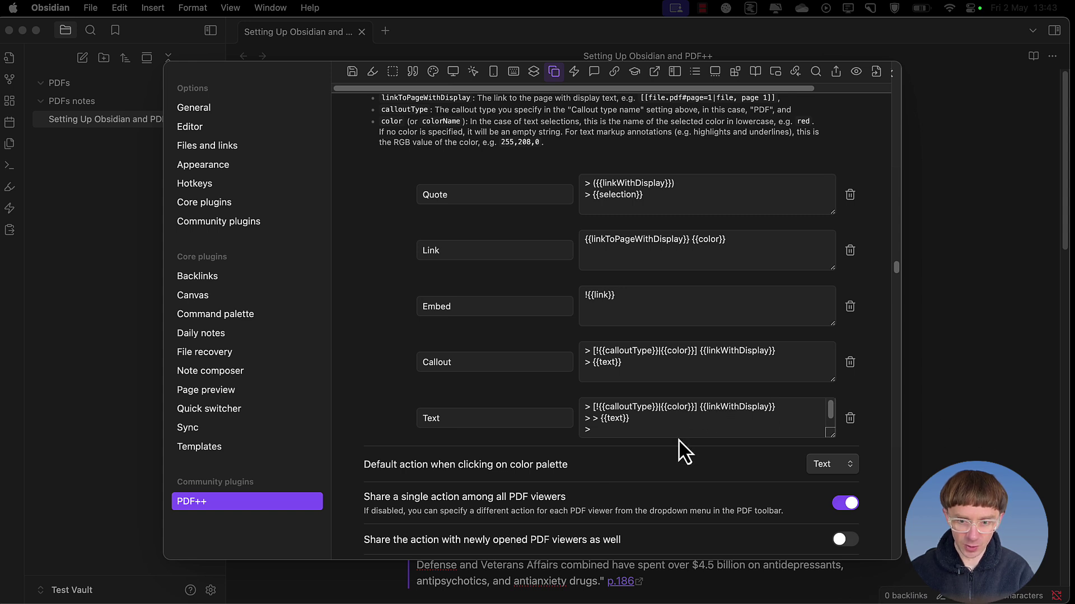
click(666, 420)
key(Return)
text(>)
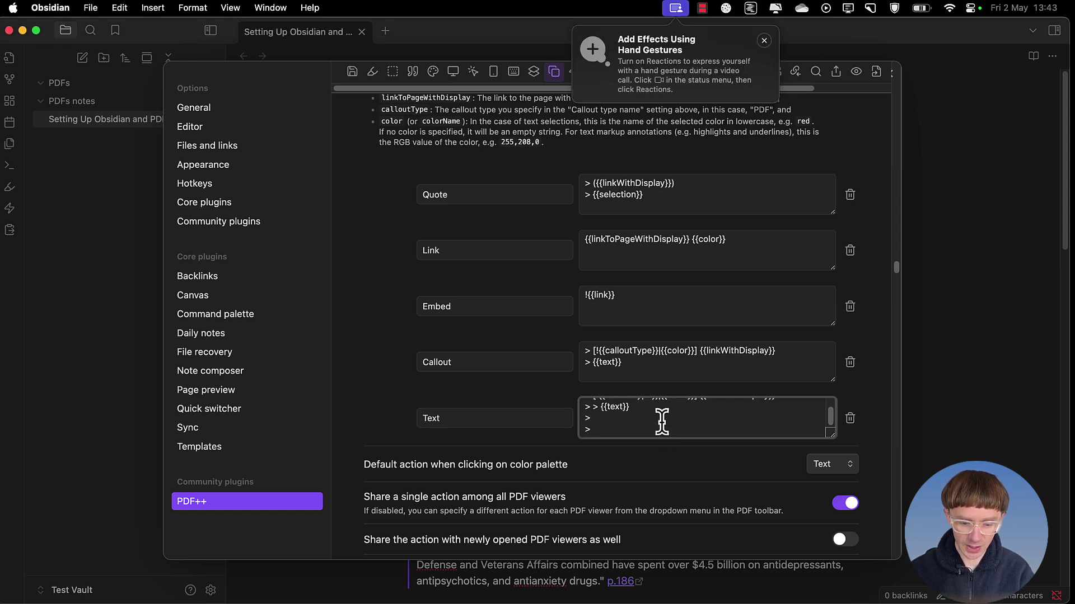
key(BackSpace)
key(BackSpace)
key(BackSpace)
key(BackSpace)
key(super+a)
text("{{selection}}" {{linkWithDisplay}})
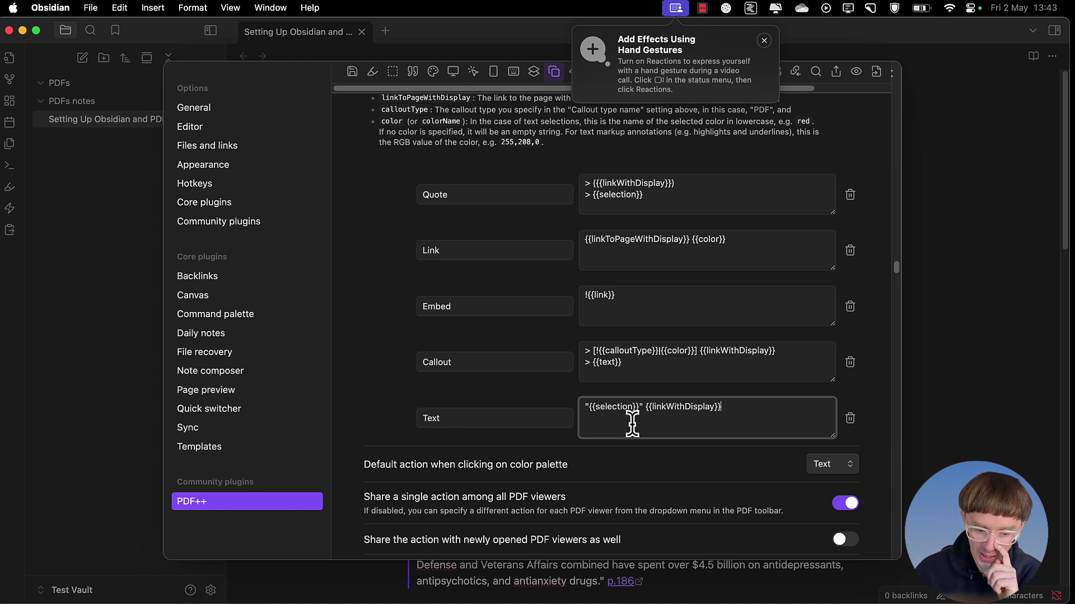
Dismiss the notification and reveal the raw markdown of the p.186 example link in the note
click(763, 42)
scroll(612, 420, down, 1)
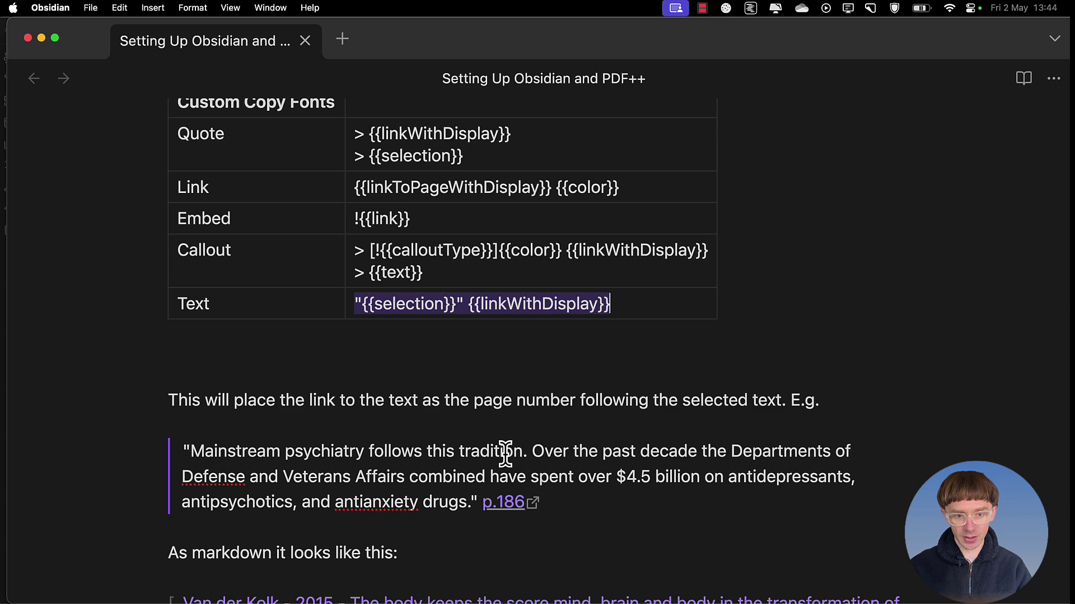
scroll(352, 336, down, 4)
click(311, 256)
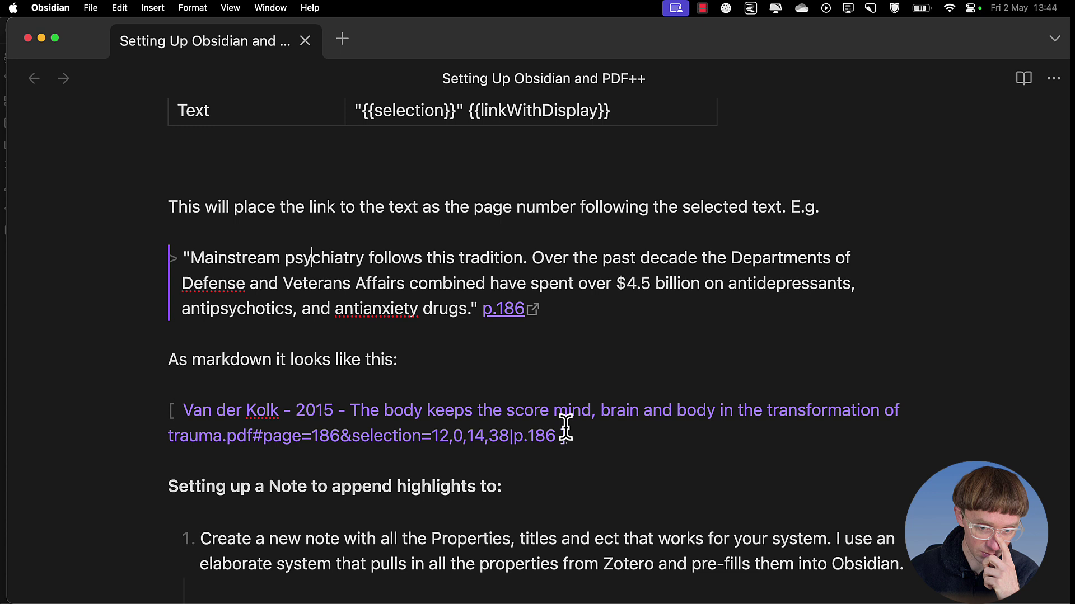
click(555, 323)
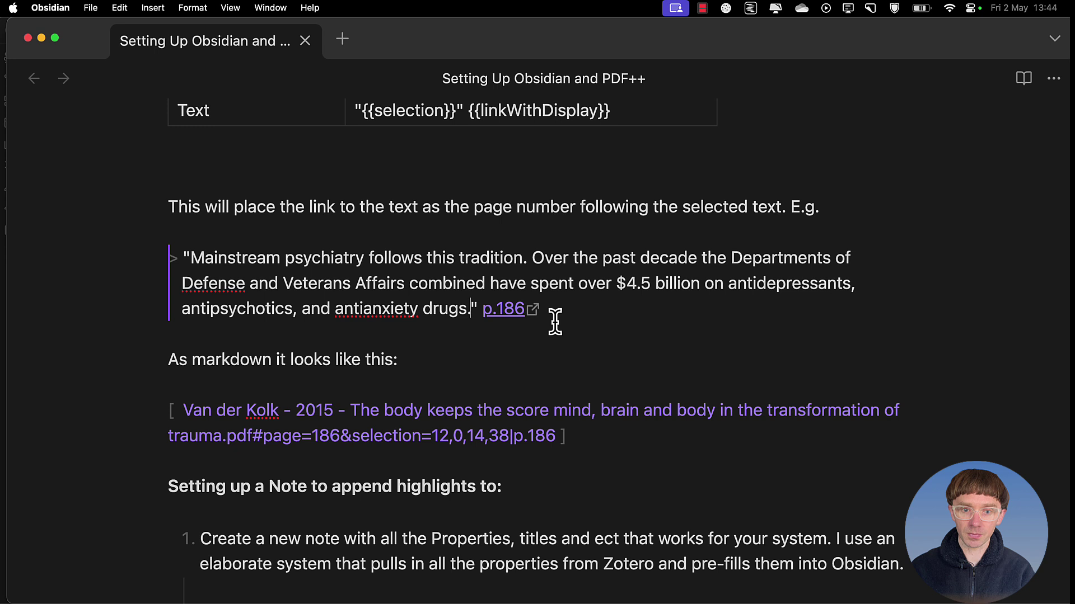
key(Right)
key(Right)
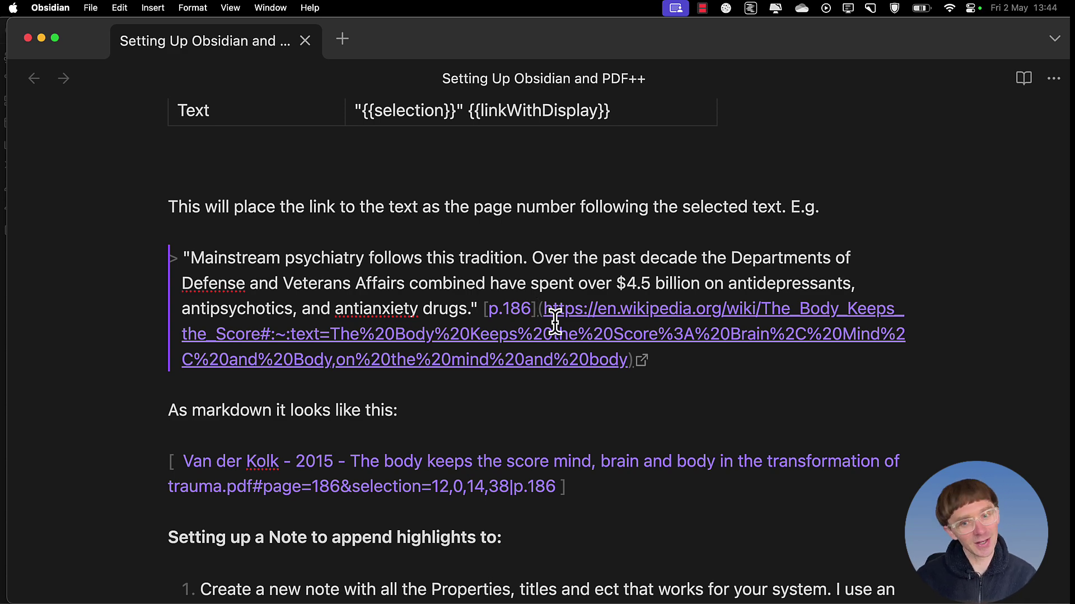
key(Down)
key(Down)
key(Down)
key(Down)
key(Down)
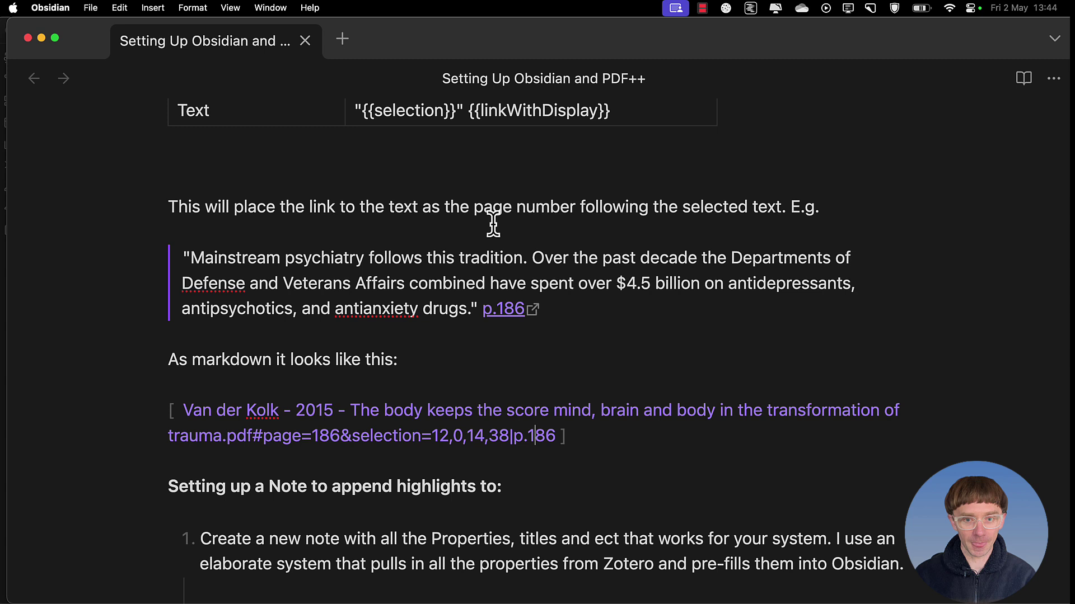
Add opening [[ brackets directly before the Van der Kolk link text
click(174, 410)
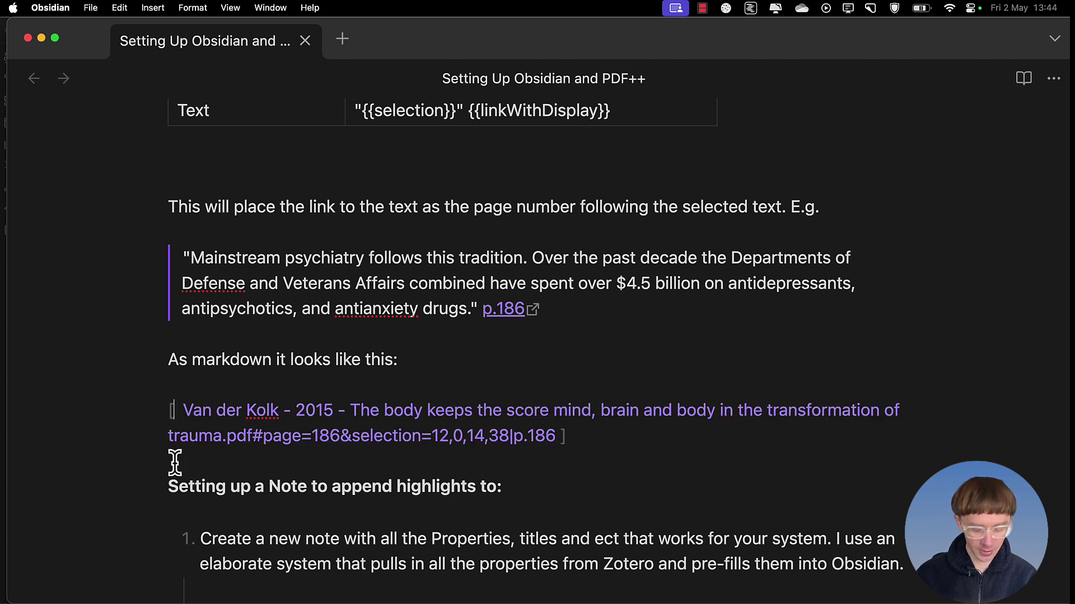
text([)
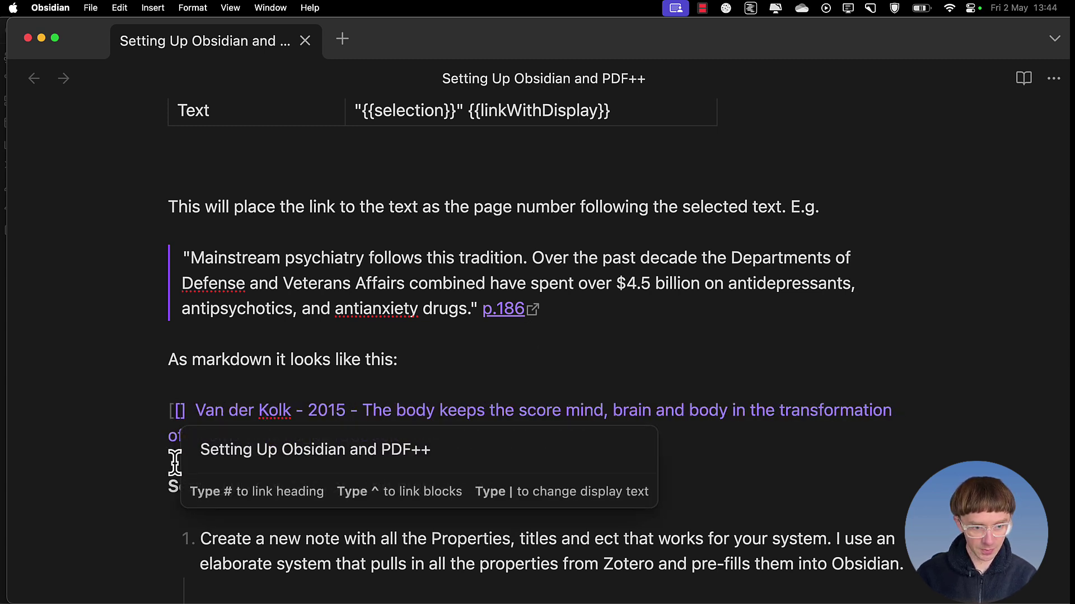
key(Delete)
key(BackSpace)
key(BackSpace)
text([[)
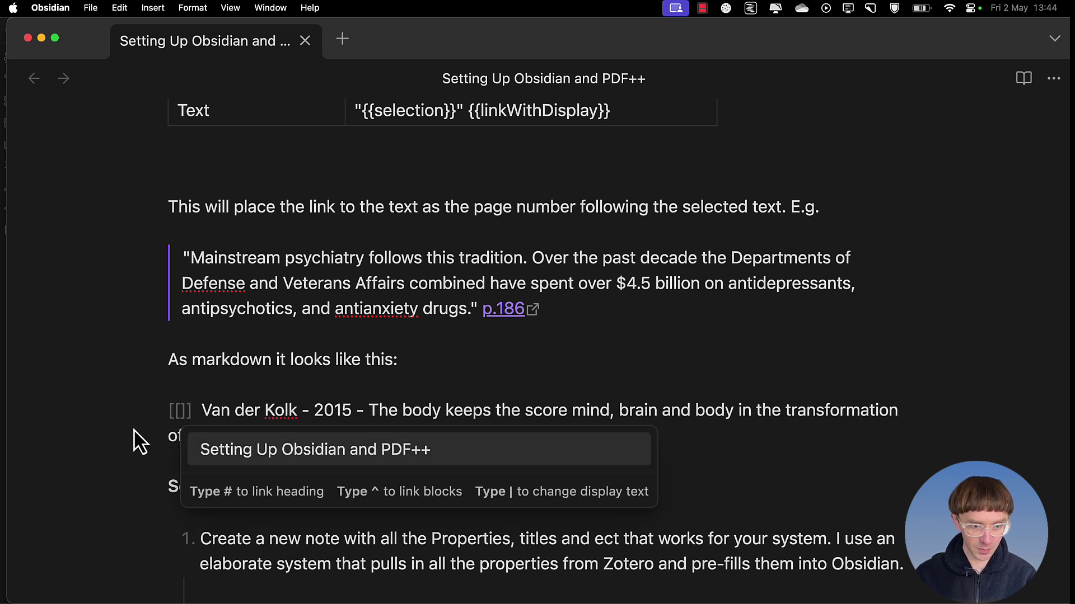
click(195, 411)
key(Delete)
key(BackSpace)
key(BackSpace)
key(BackSpace)
key(BackSpace)
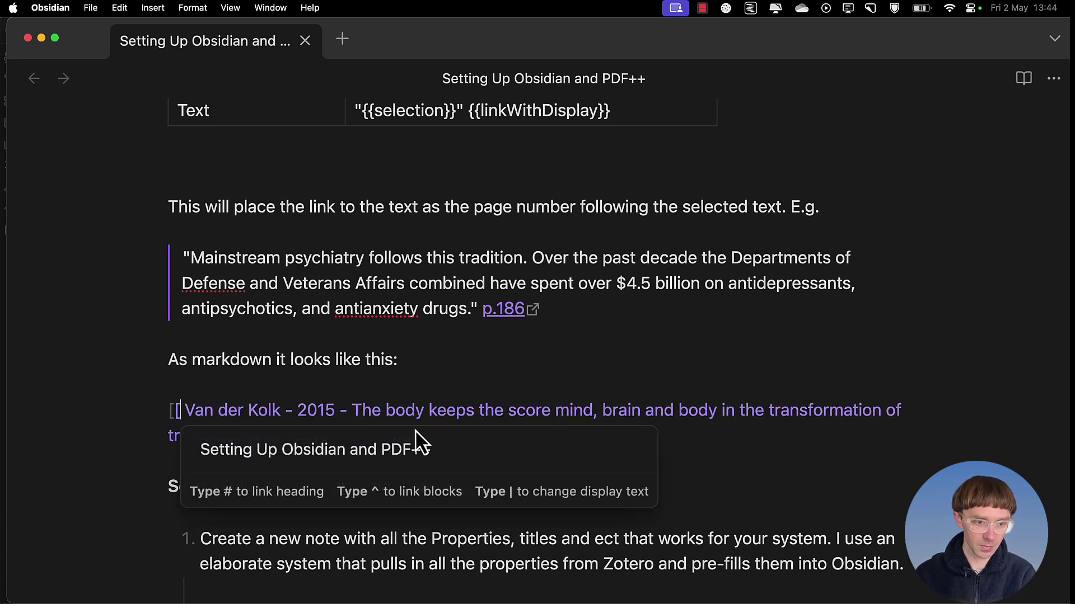
Close the line with ]] so it renders as a p.186 wiki link
click(587, 437)
key(BackSpace)
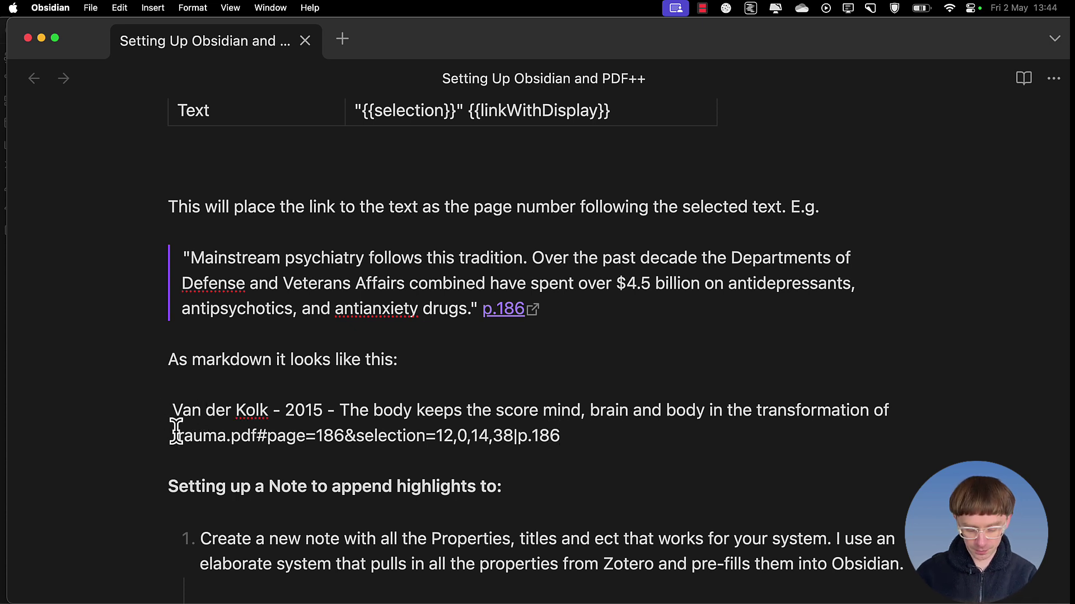
text([[)
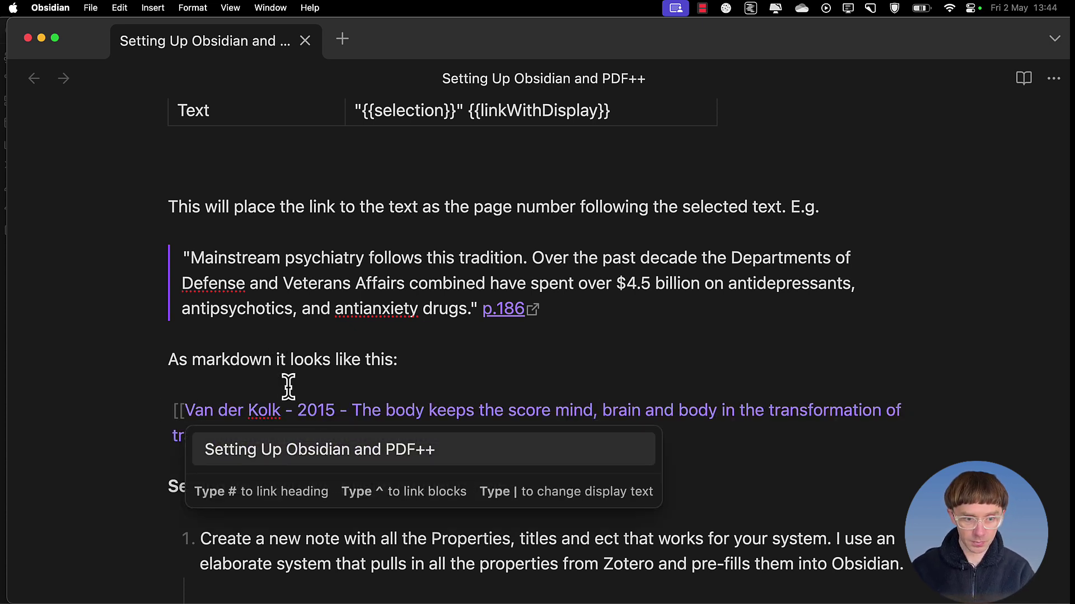
click(391, 388)
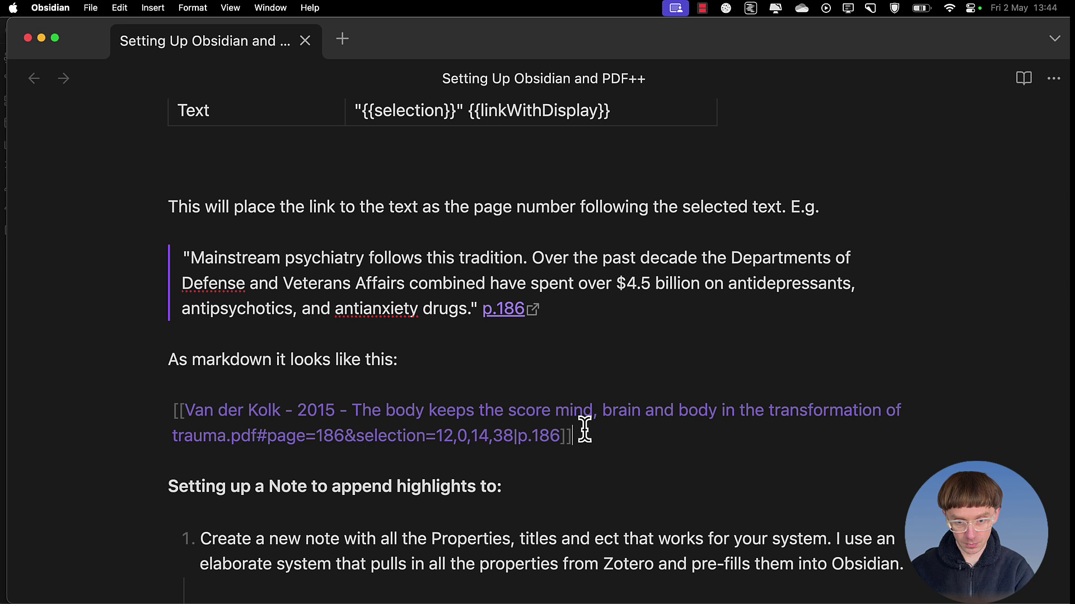
text(]])
click(538, 373)
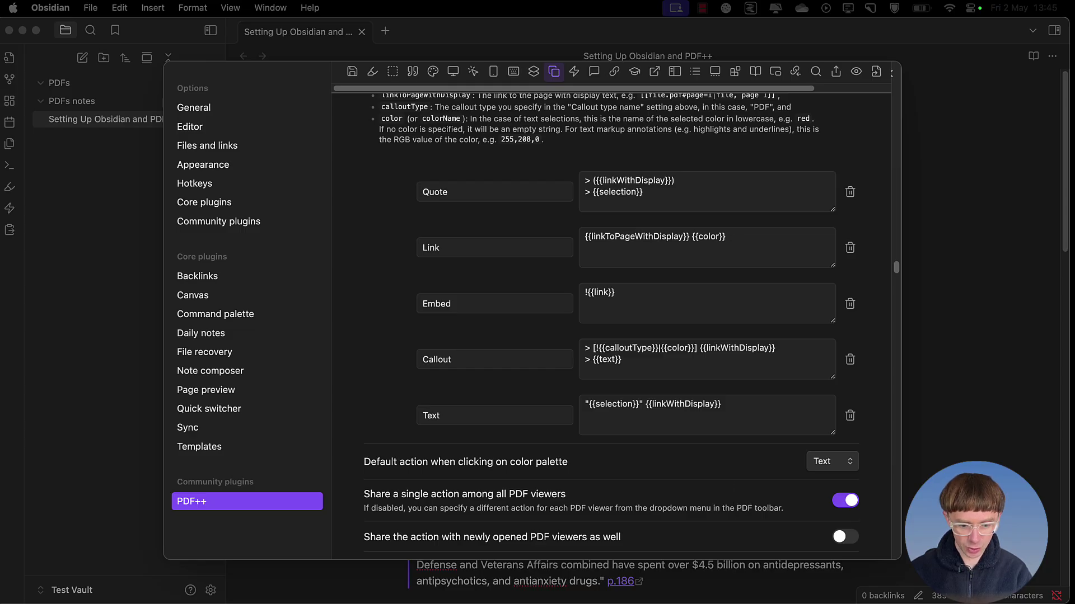
Review the PDF++ Auto-copy options, then close the Settings window
scroll(560, 370, down, 10)
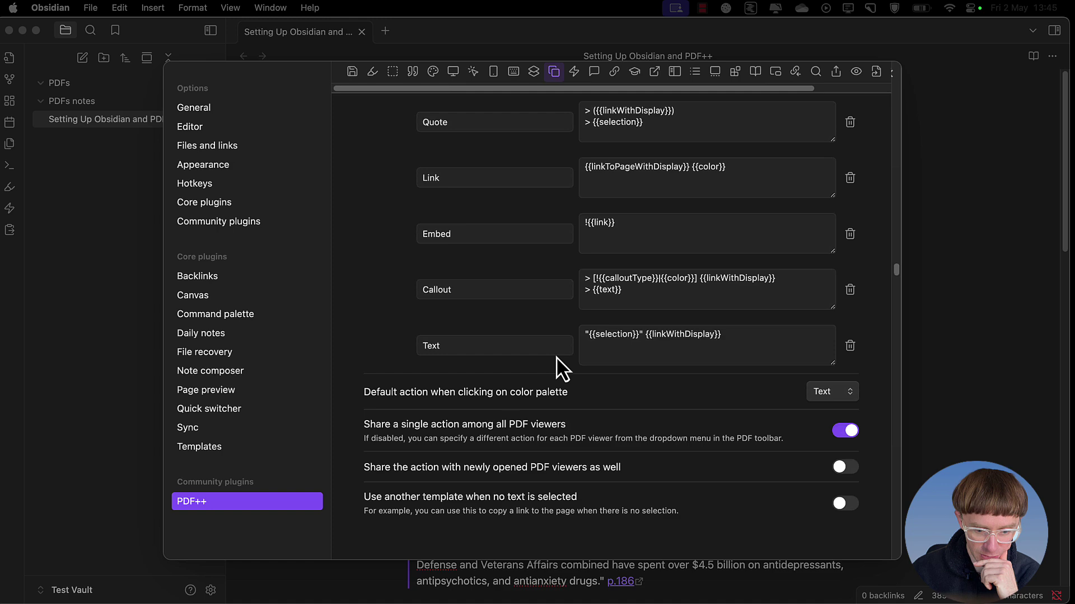
scroll(555, 371, down, 1)
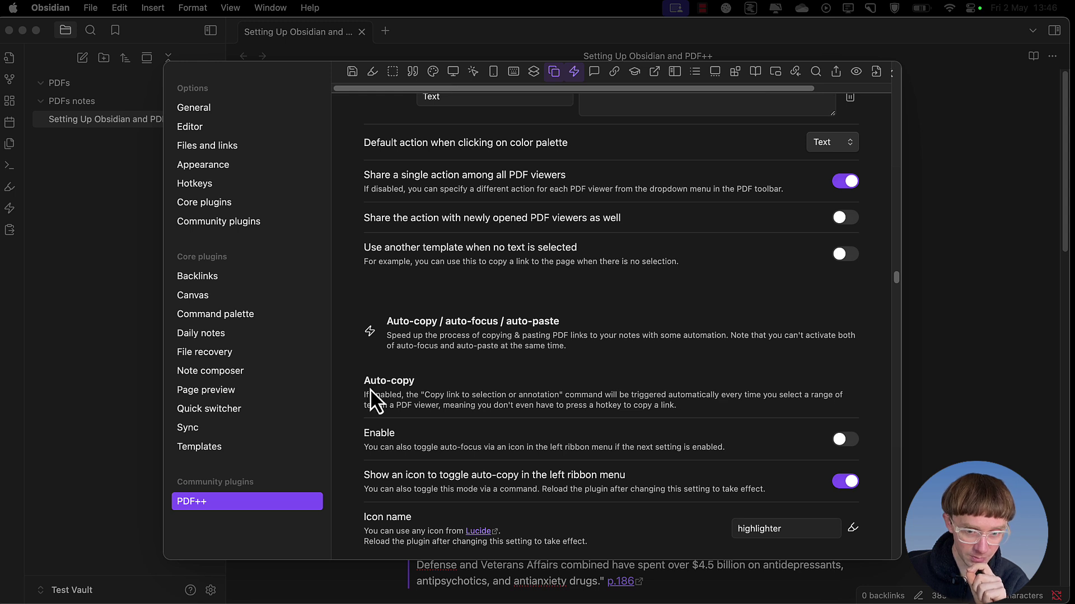
scroll(369, 386, down, 2)
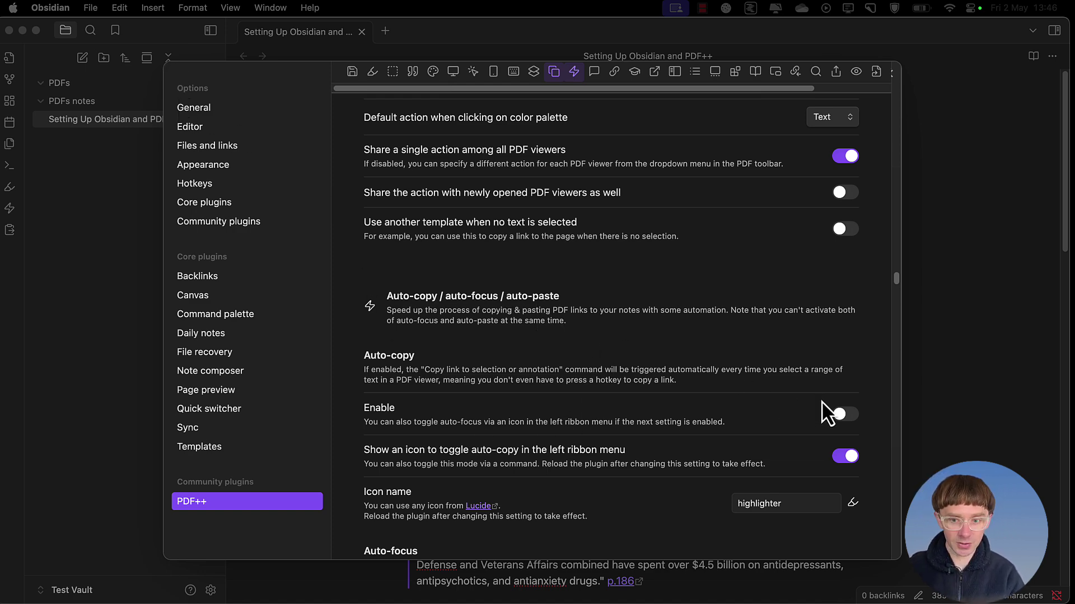
click(839, 433)
key(Escape)
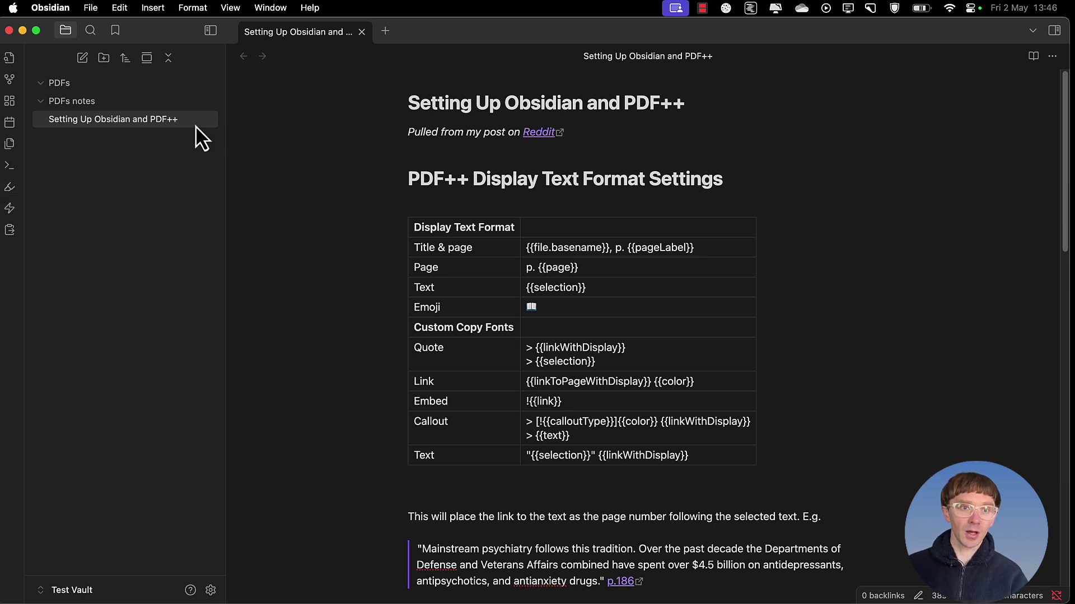
Import the Davies et al. 2024 PDF from Finder into the PDFs folder and open it
key(super+Tab)
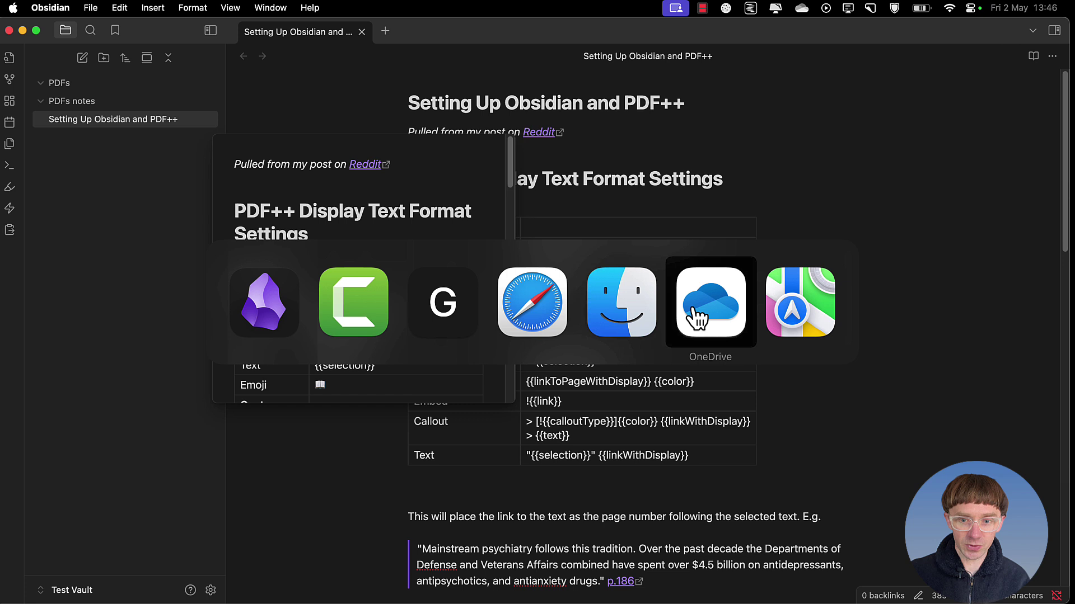
mouse_move(636, 312)
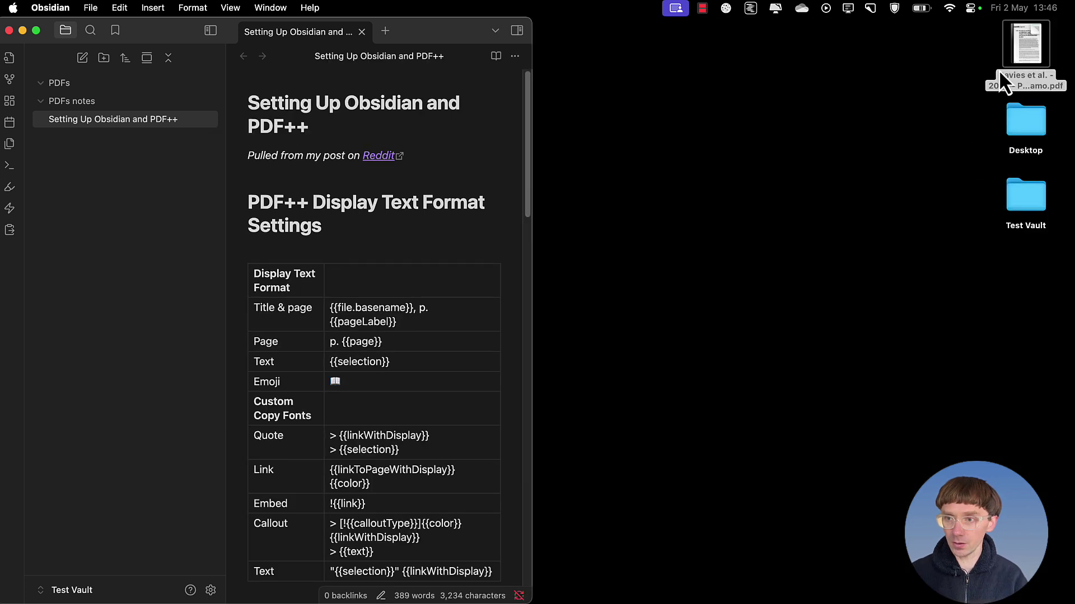
drag(1015, 45, 82, 79)
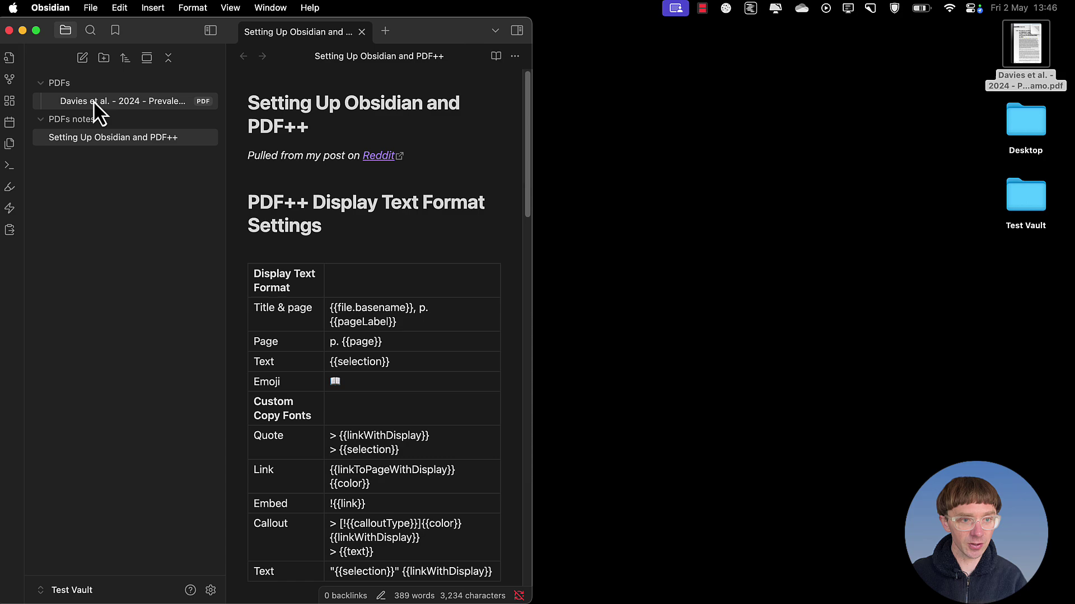
click(94, 103)
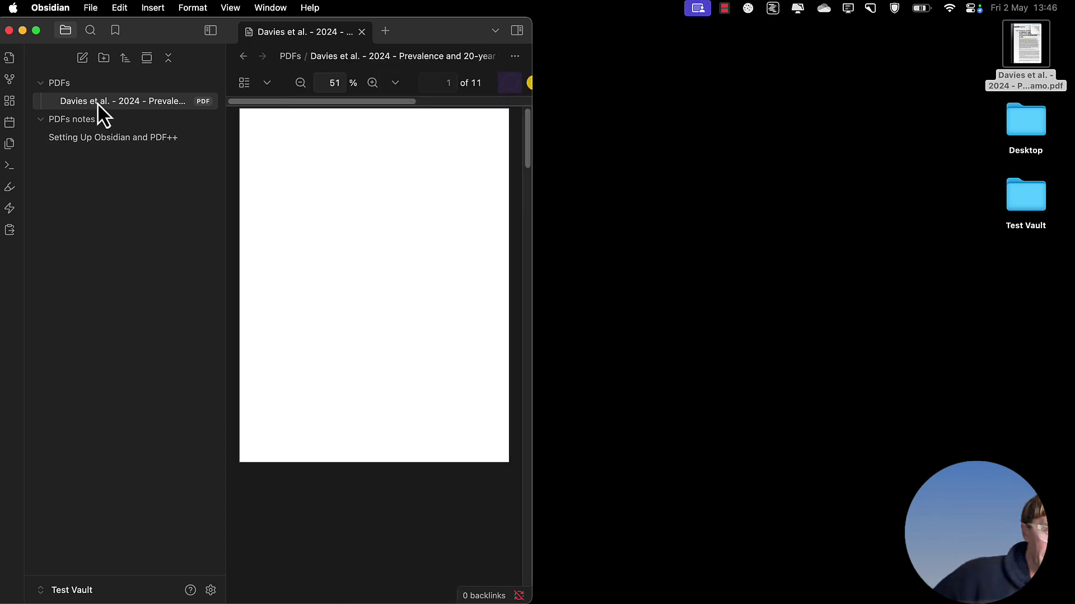
drag(531, 216, 798, 216)
Turn on PDF++ auto-copy and select the 'The use of meditation' paragraph to copy its link
scroll(369, 487, down, 10)
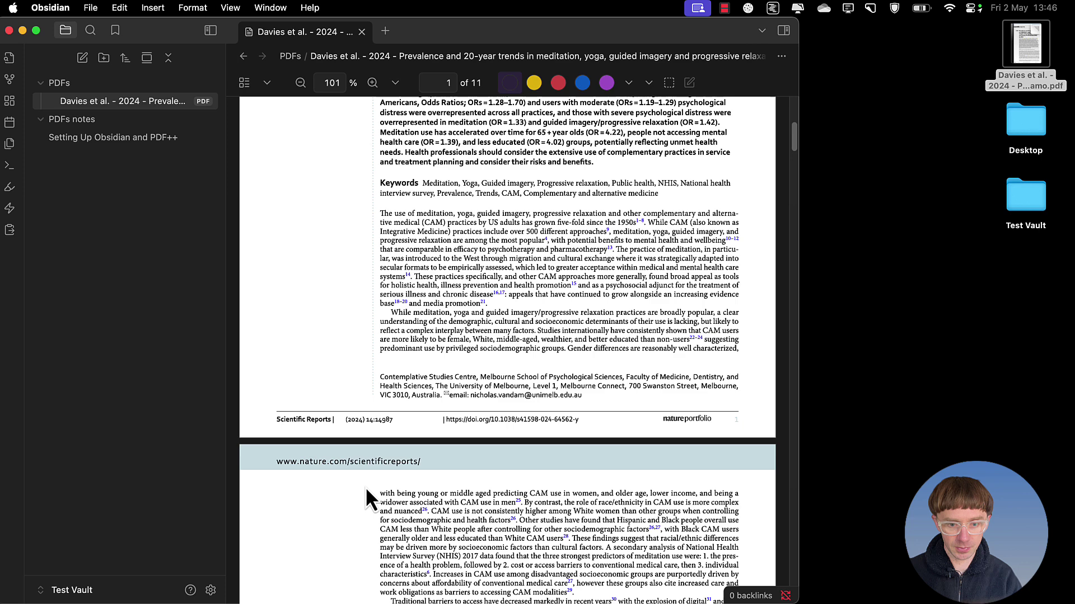
click(10, 188)
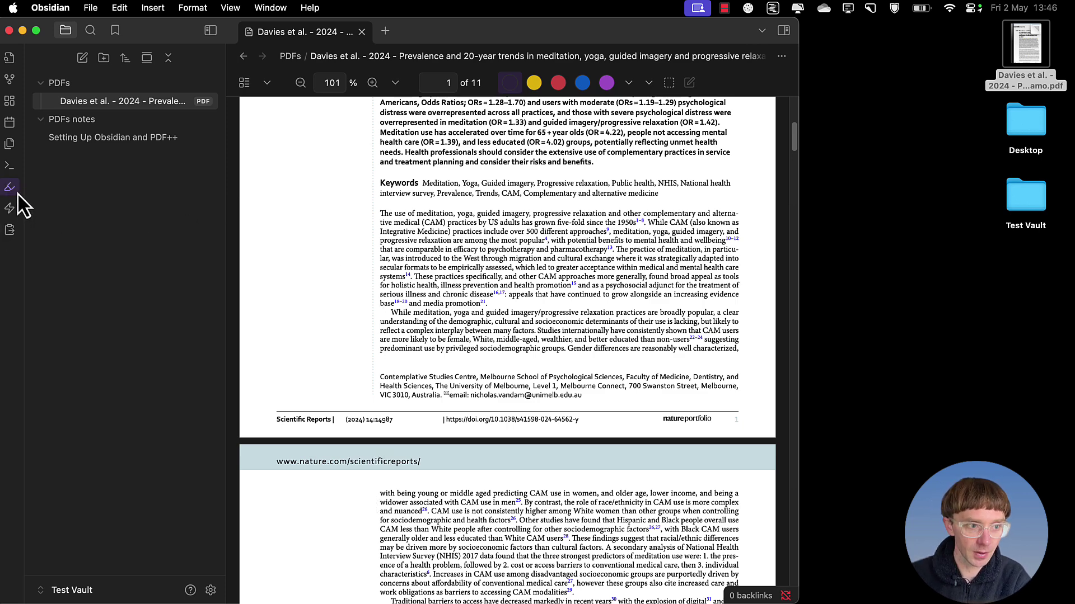
drag(382, 210, 412, 274)
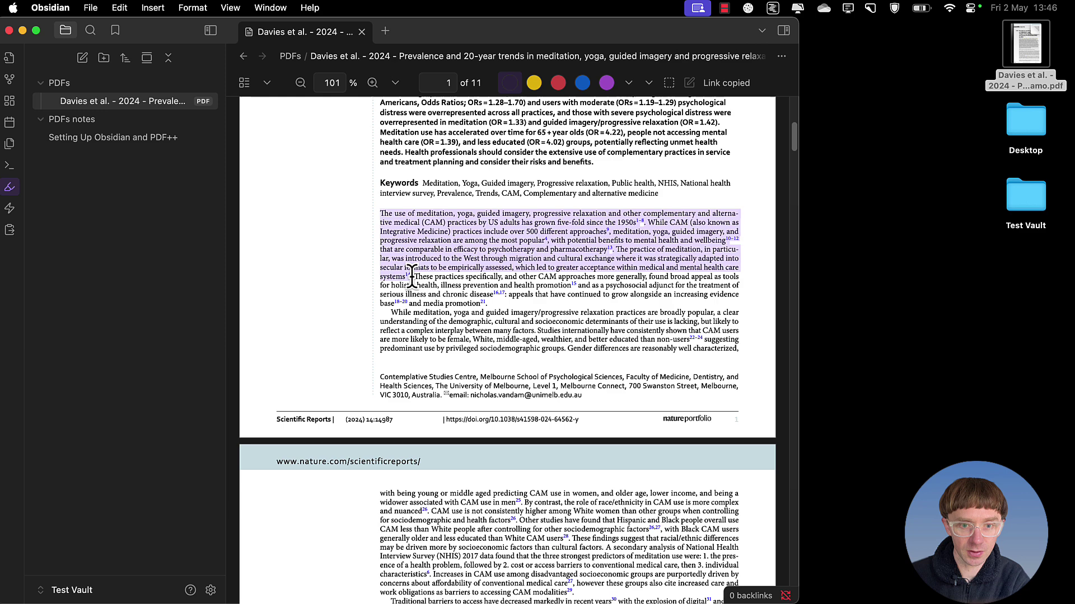
click(421, 278)
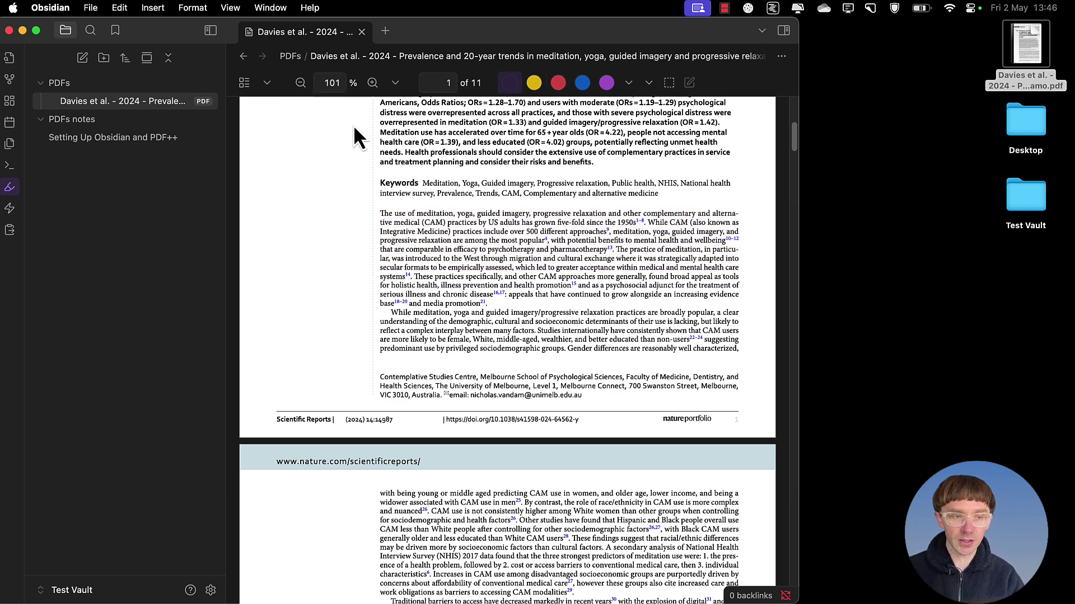
Create Davies Note in PDFs notes and paste the copied passage as a p.1-linked quote
right_click(78, 119)
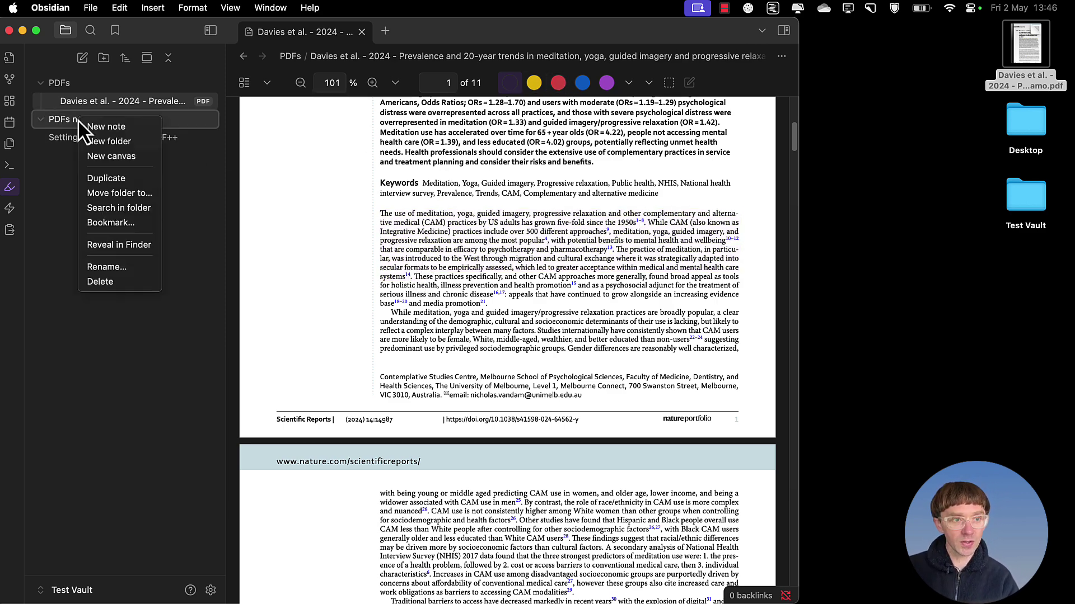
click(87, 126)
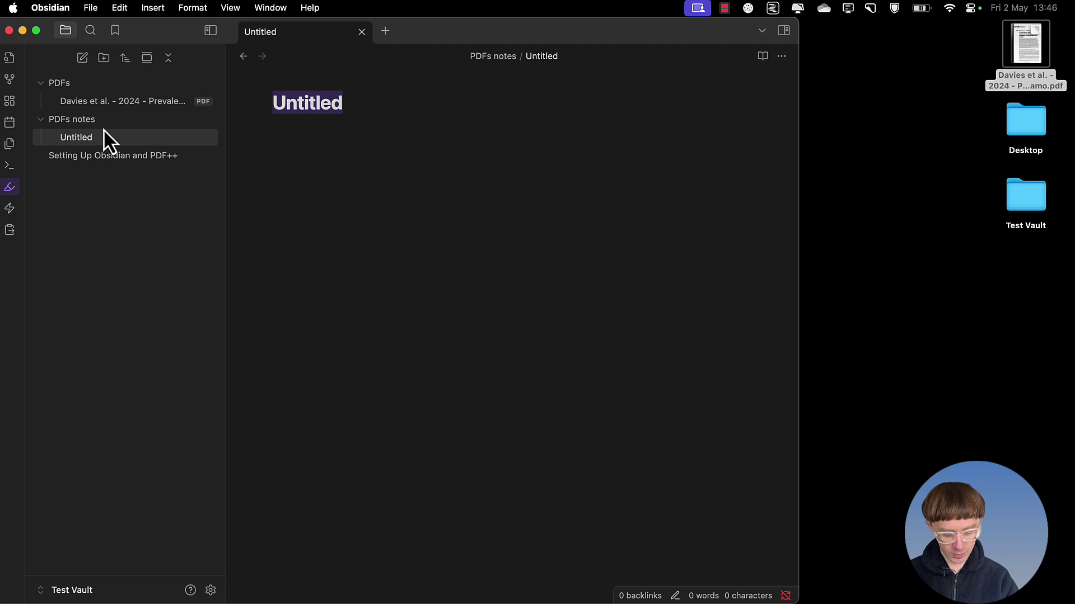
text(Davies Note)
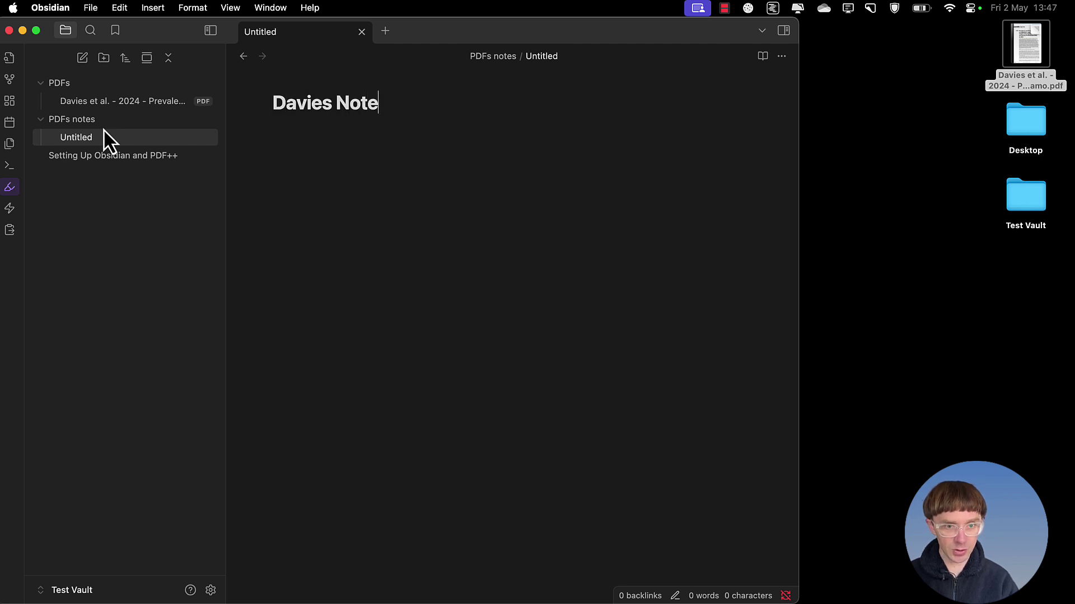
key(Return)
text("The use of meditation, yoga, guided imagery, progressive relaxation and other complementary and alternative medical (CAM) practices by US adults has grown five-fold since the 1950s 1–8 . While CAM (also known as Integrative Medicine) practices include over 500 different approaches 9 , meditation, yoga, guided imagery, and progressive relaxation are among the most popular 4 , with potential benefits to mental health and wellbeing 10–12 that are comparable in efficacy to psychotherapy and pharmacotherapy13 . The practice of meditation, in particular, was introduced to the West through migration and cultural exchange where it was strategically adapted into secular formats to be empirically assessed, which led to greater acceptance within medical and mental health care systems 14 ." [[Davies et al. - 2024 - Prevalence and 20-year trends in meditation, yoga, guided imagery and progressive relaxation use amo.pdf#page=1&selection=114,0,152,1|Davies et al. - 2024 - Prevalence and 20-year trends in meditation, yoga, guided imagery and progressive relaxation use amo, p.1]])
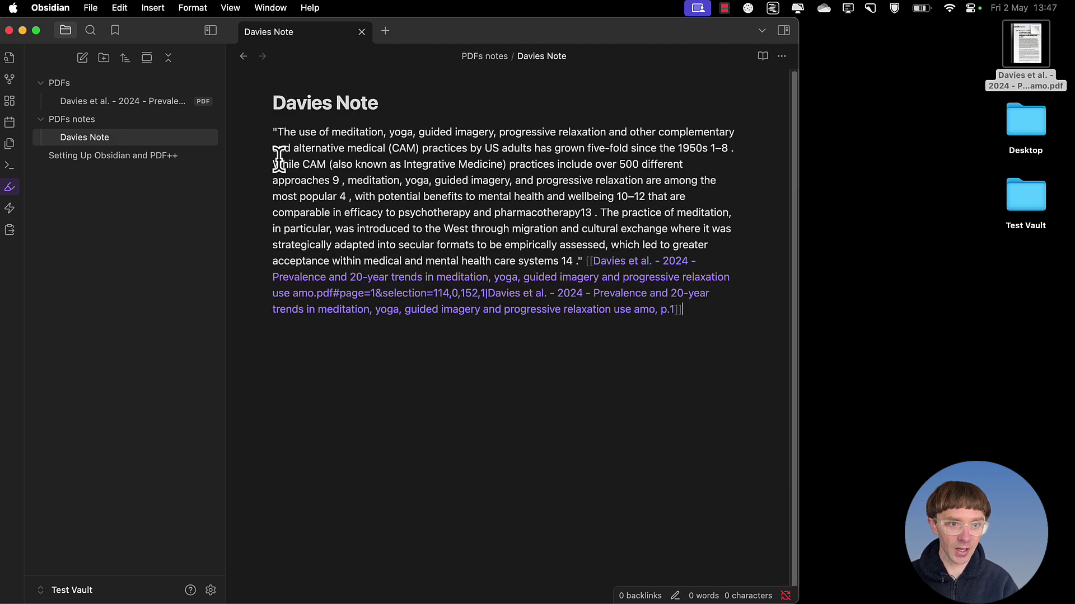
click(582, 261)
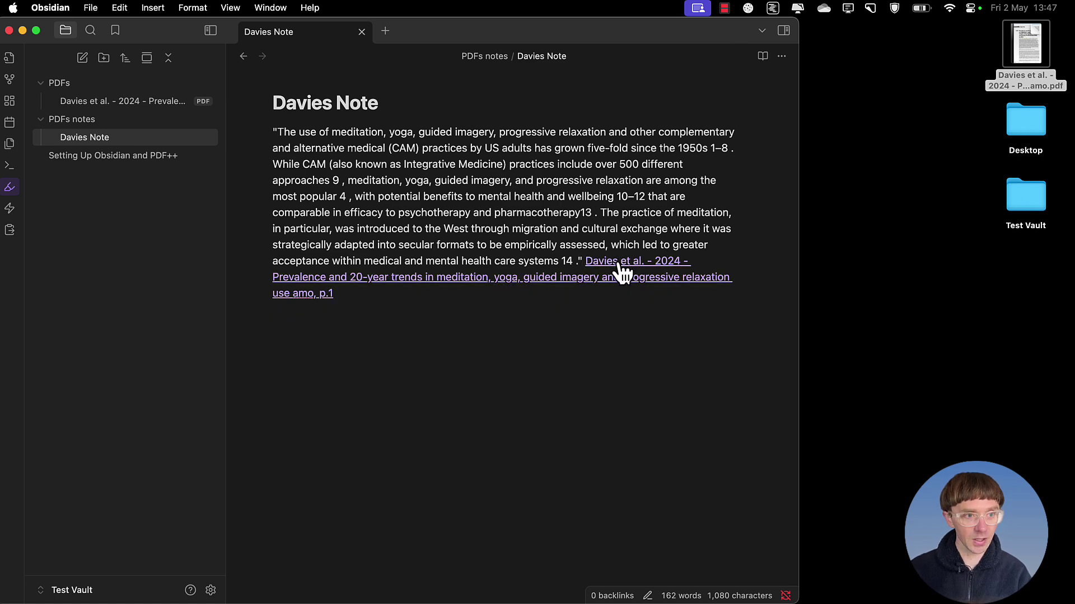
Open the PDF in its own tab and test that the p.1 link jumps to the passage
drag(102, 104, 237, 33)
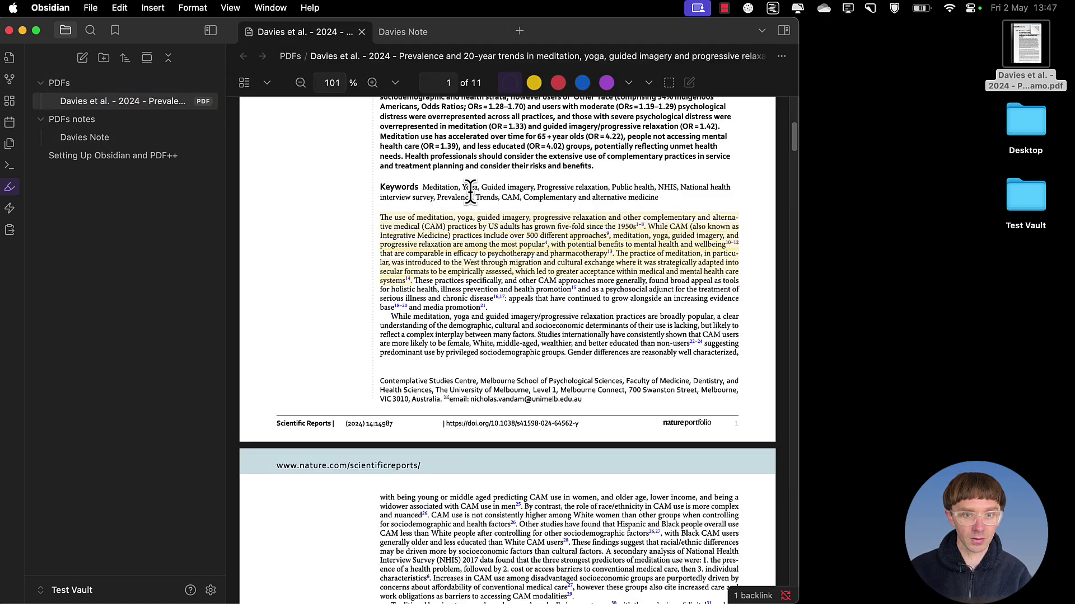
click(398, 29)
click(601, 292)
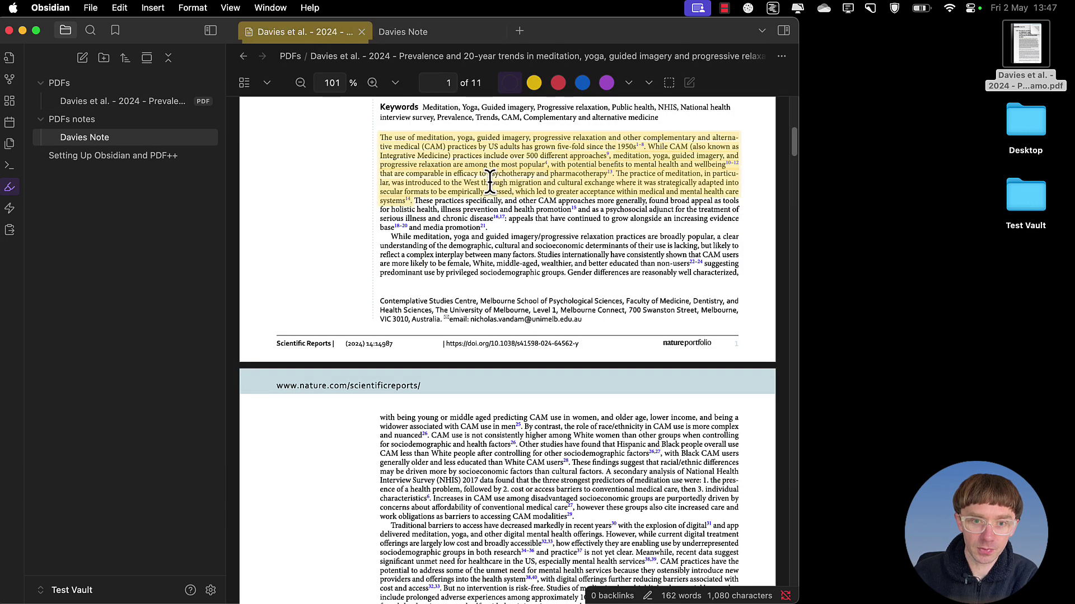
key(ctrl+Tab)
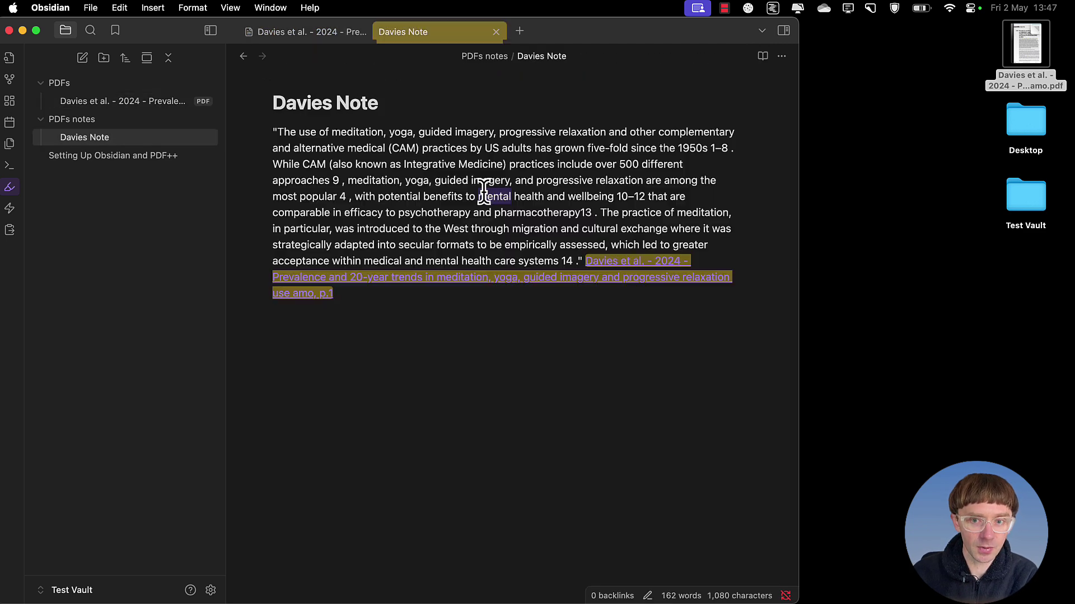
click(309, 33)
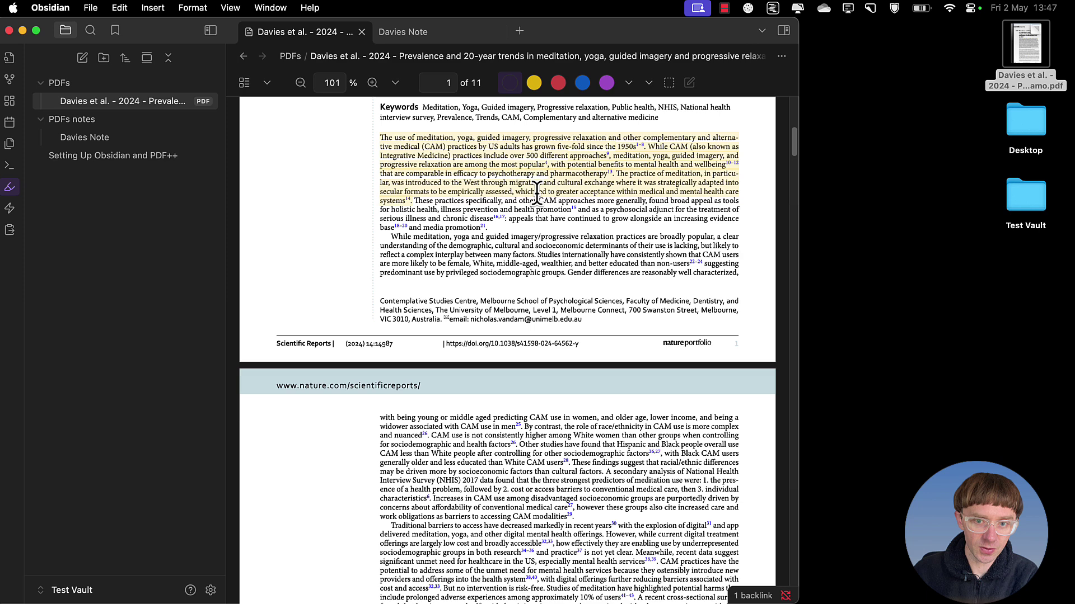
key(ctrl+Tab)
click(439, 311)
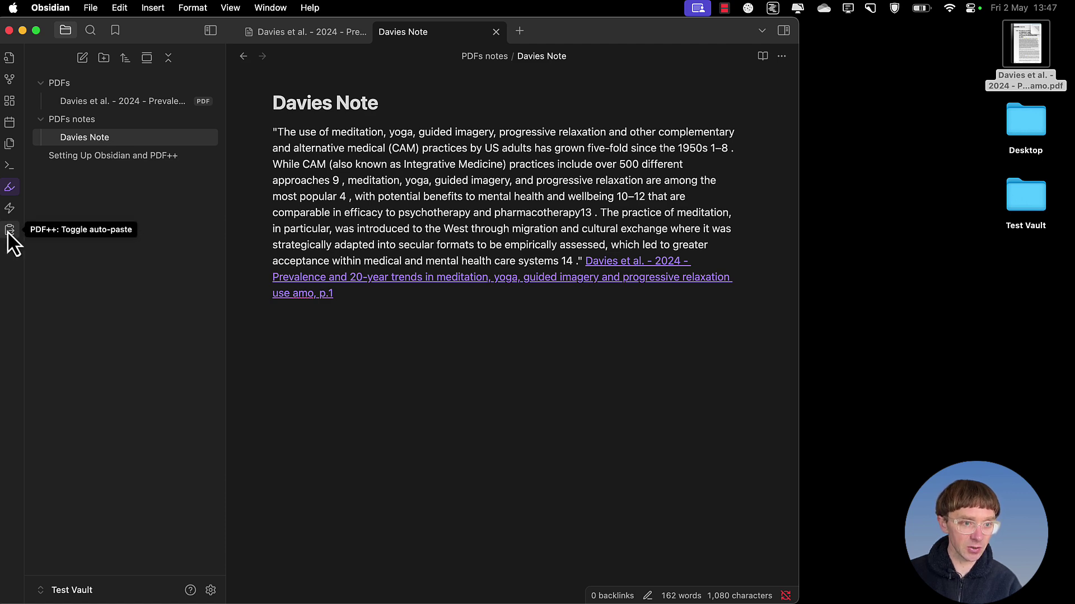
Auto-paste the 'While meditation…' paragraph from the Davies PDF into the note and widen the PDF pane
click(95, 99)
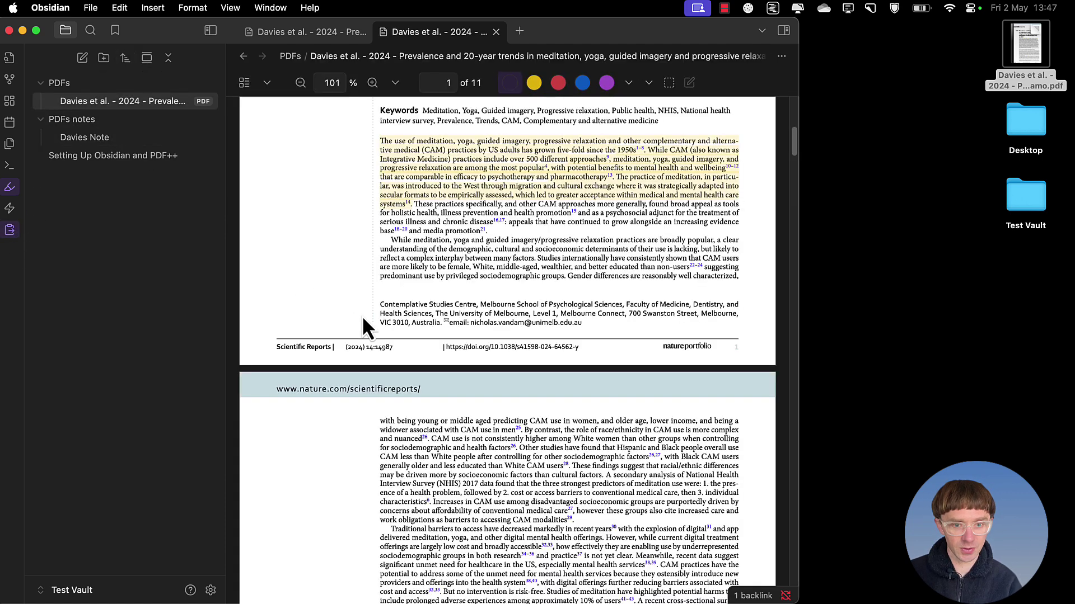
drag(390, 241, 695, 270)
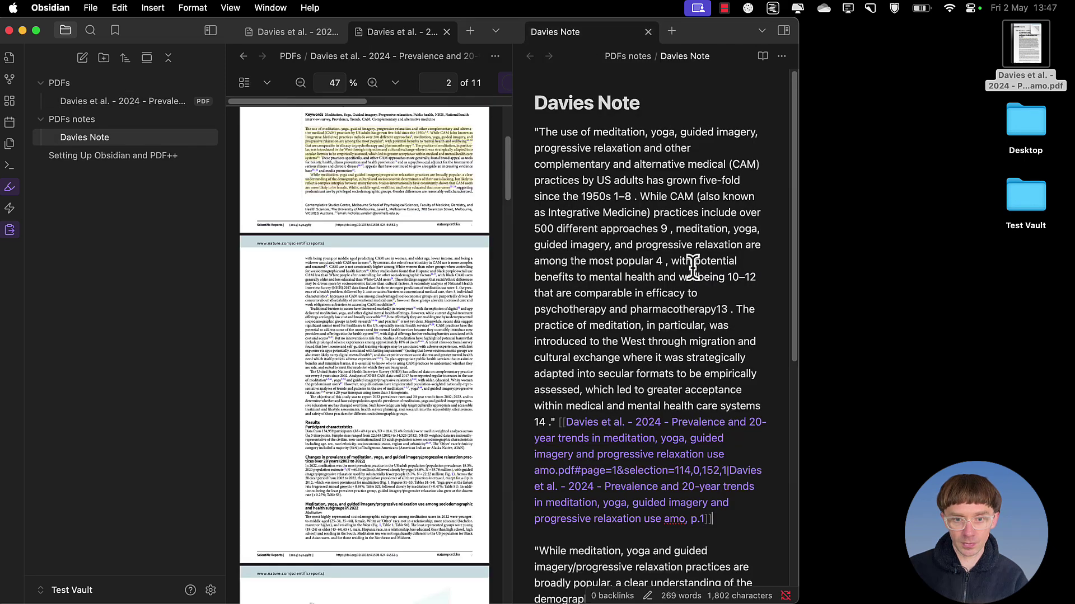
scroll(666, 261, down, 5)
scroll(664, 259, up, 3)
scroll(664, 259, up, 3)
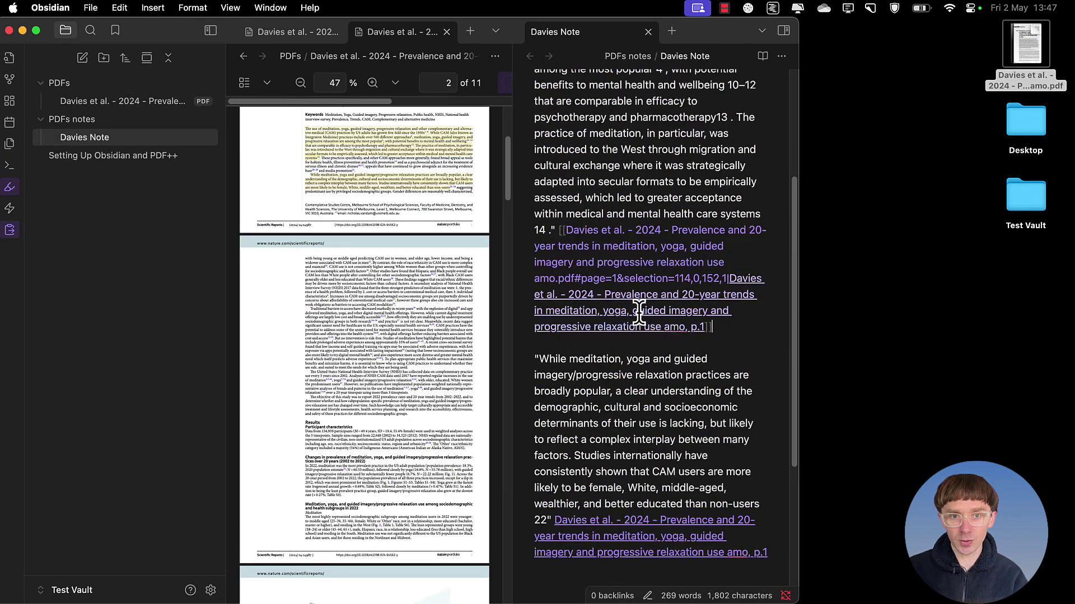
click(568, 344)
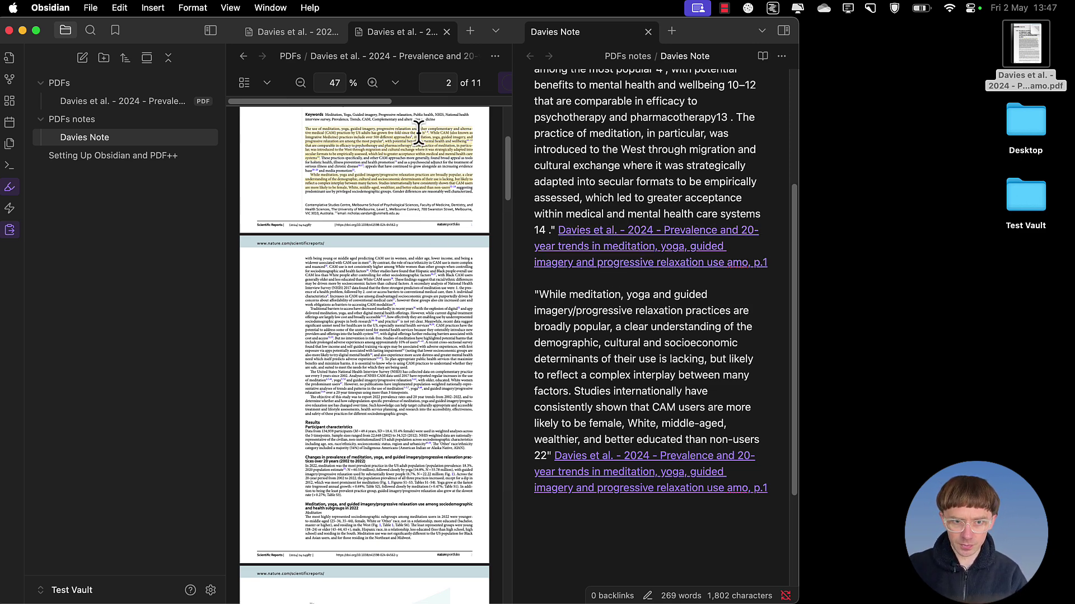
drag(514, 163, 647, 163)
Look over PDF++'s copy format choices for text selections
mouse_move(532, 150)
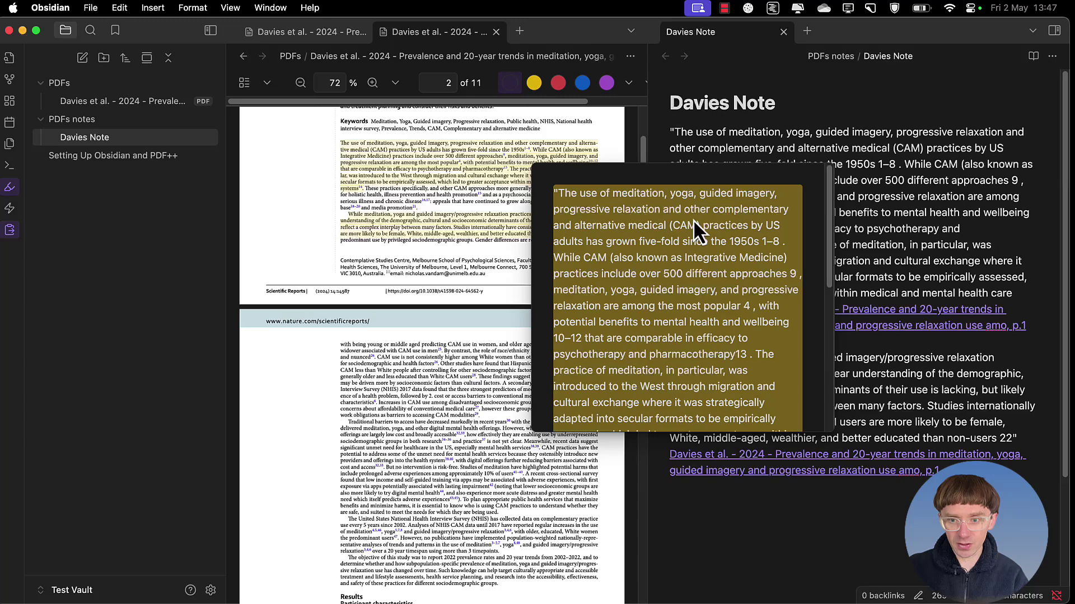
click(628, 82)
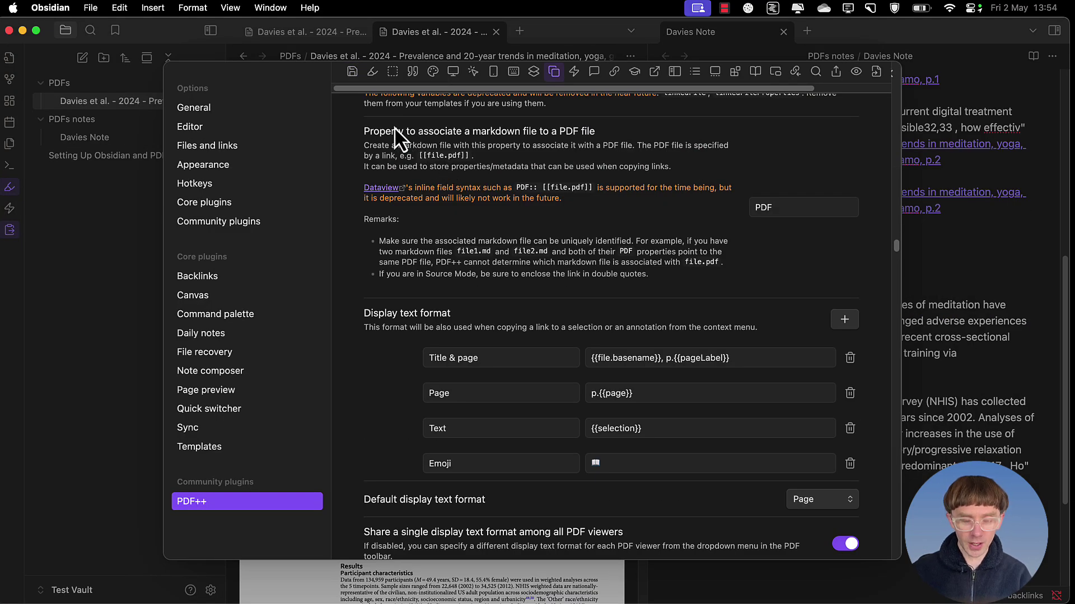
scroll(497, 204, down, 5)
click(496, 204)
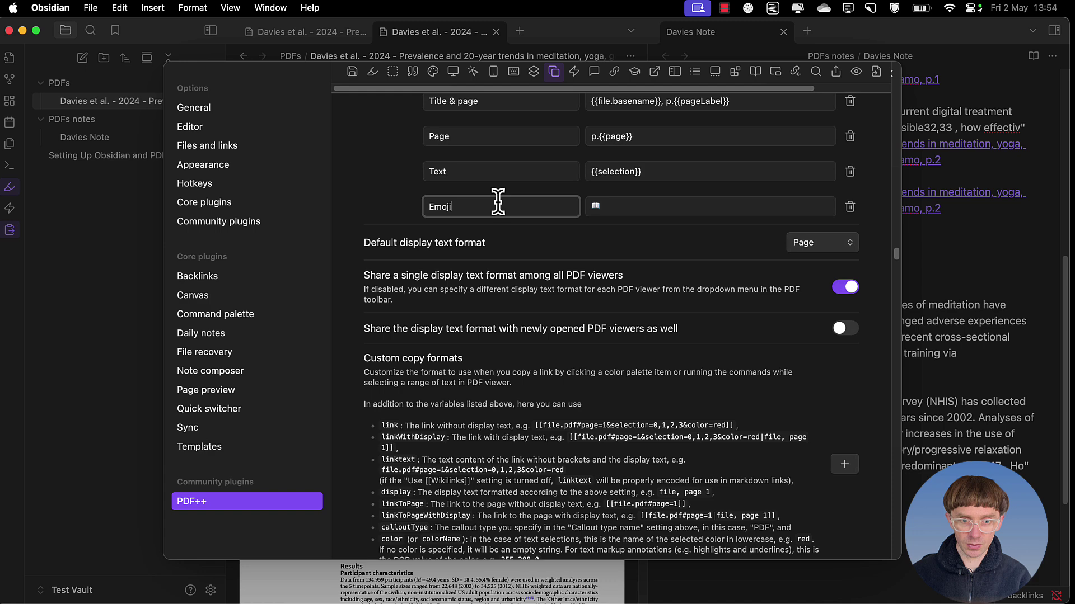
scroll(495, 218, up, 5)
Try Title & page as default display text, revert to Page, and close Settings
click(837, 483)
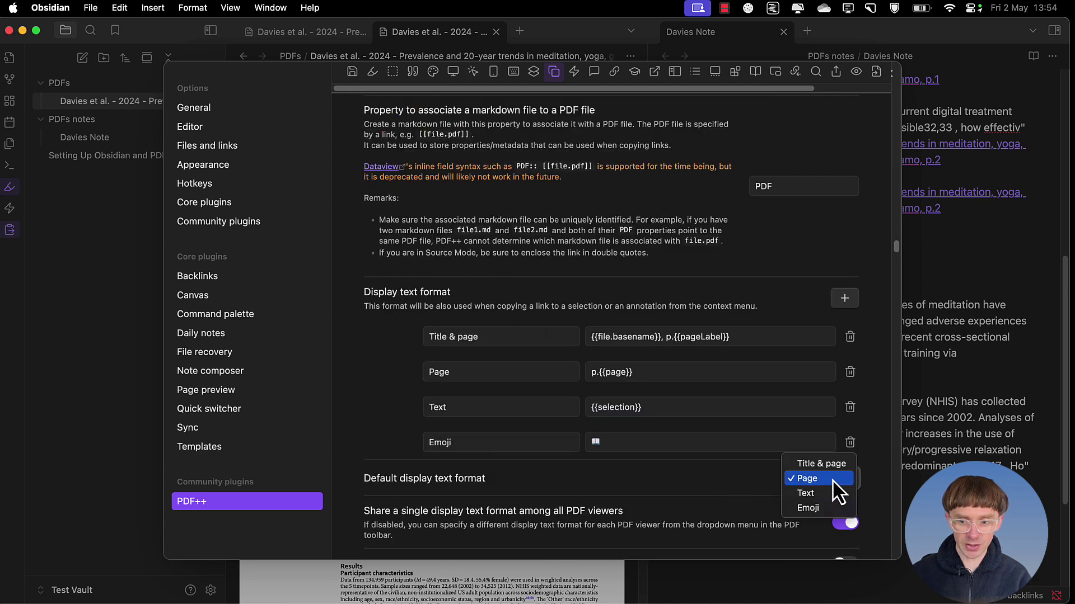
click(703, 496)
click(839, 482)
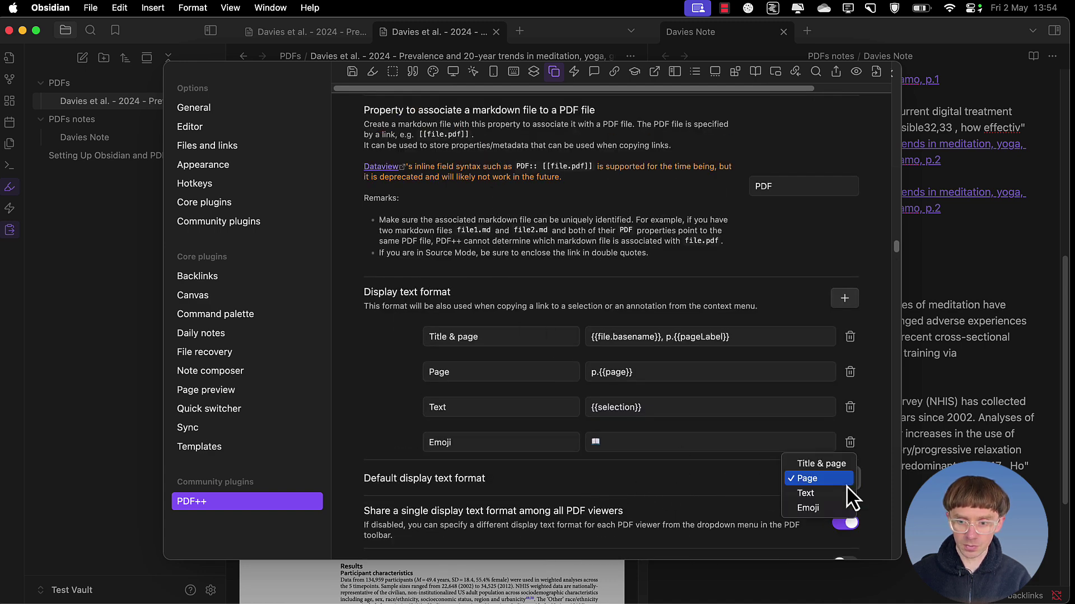
click(822, 464)
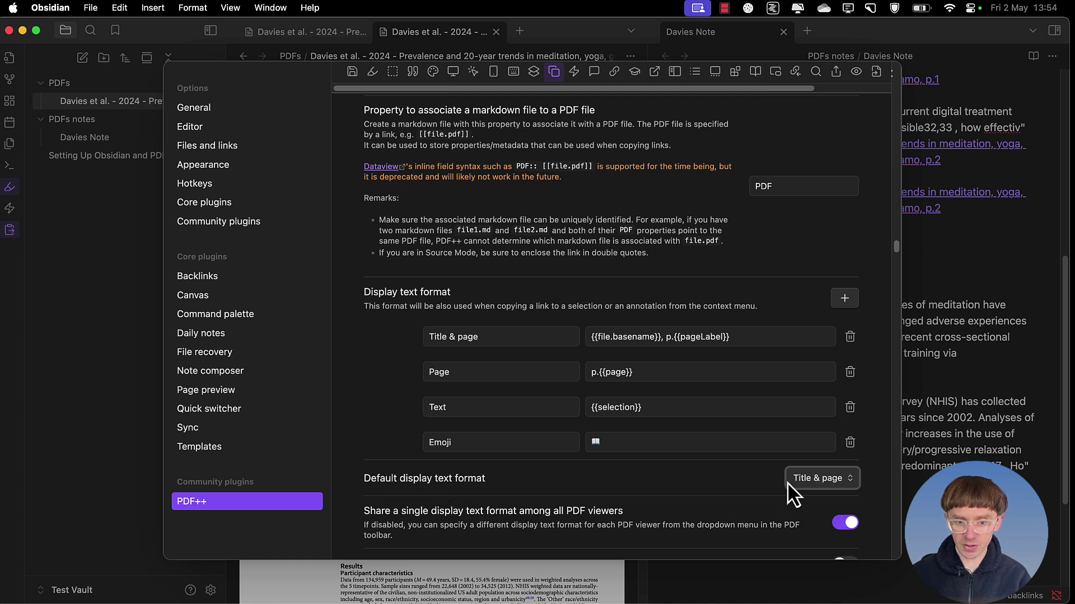
click(831, 482)
click(832, 494)
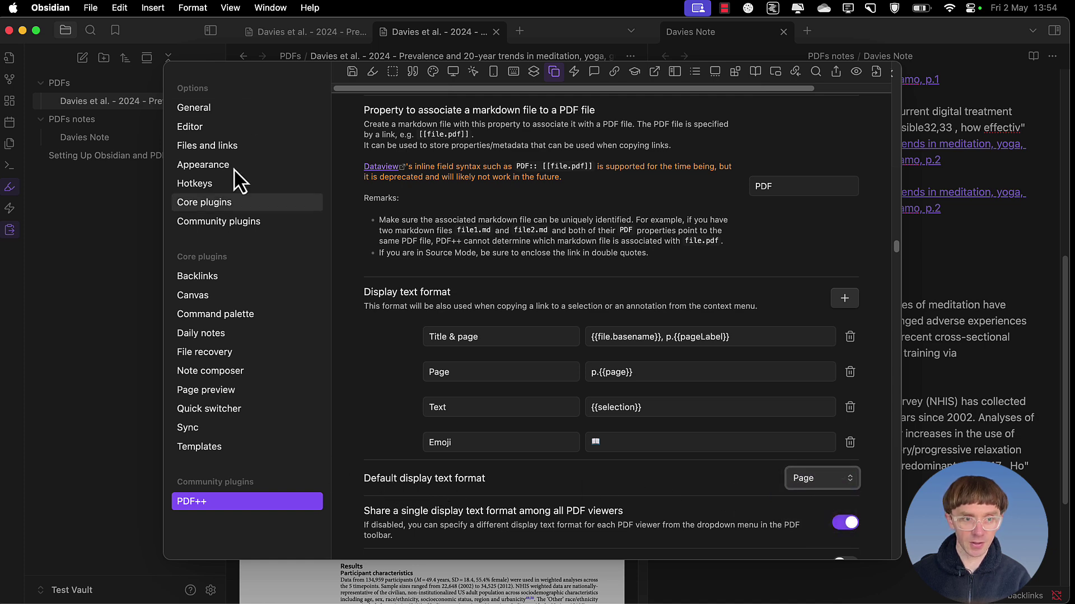
key(Escape)
Quote the Results paragraph with Title & page link text, then the CAM passage with Page
click(592, 83)
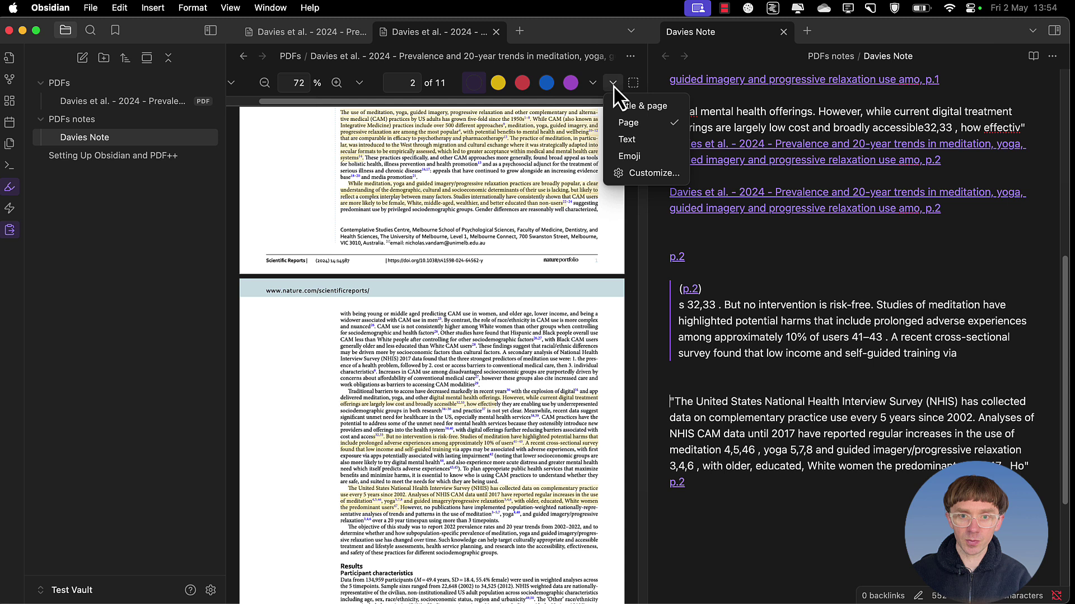
click(592, 83)
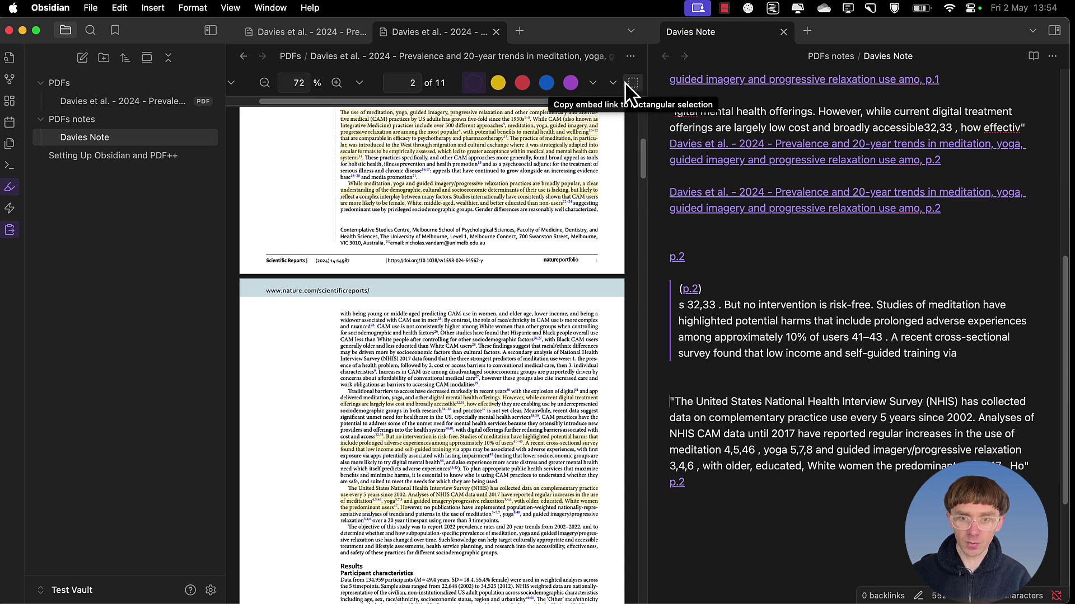
click(613, 83)
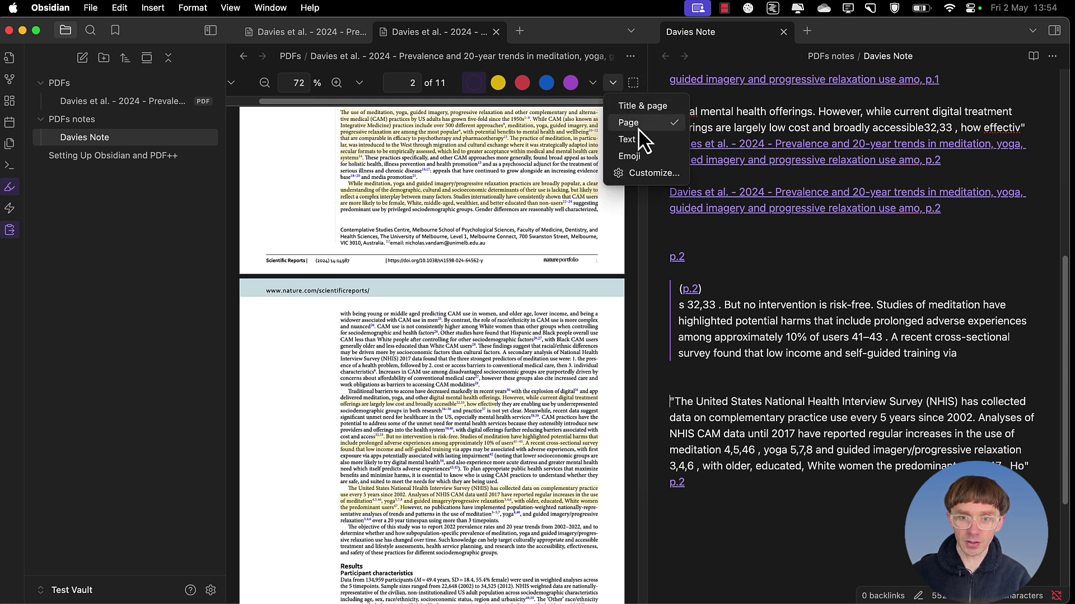
click(642, 107)
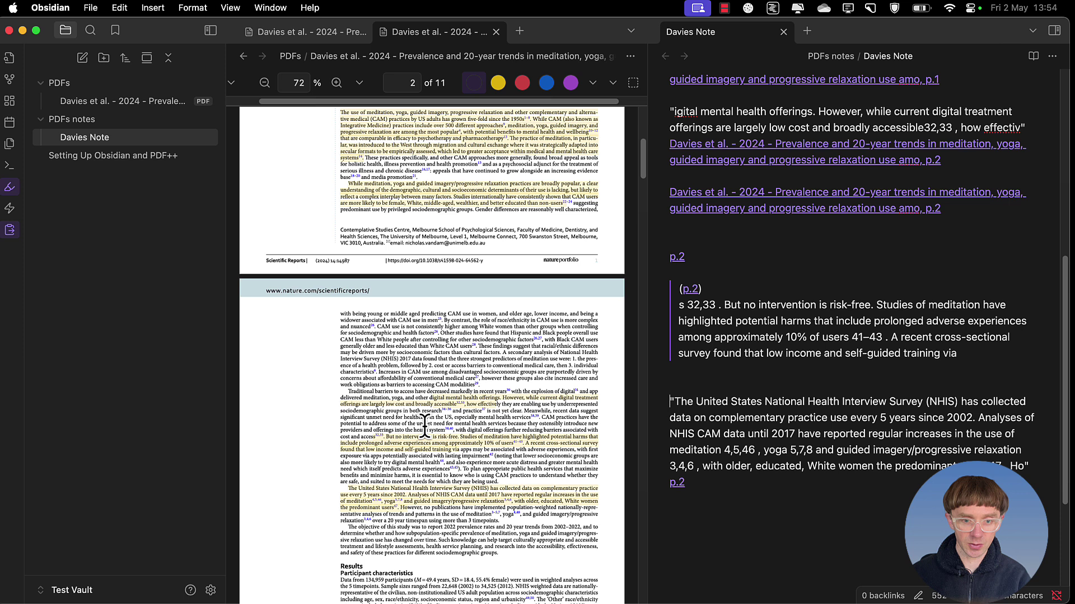
drag(340, 566, 586, 602)
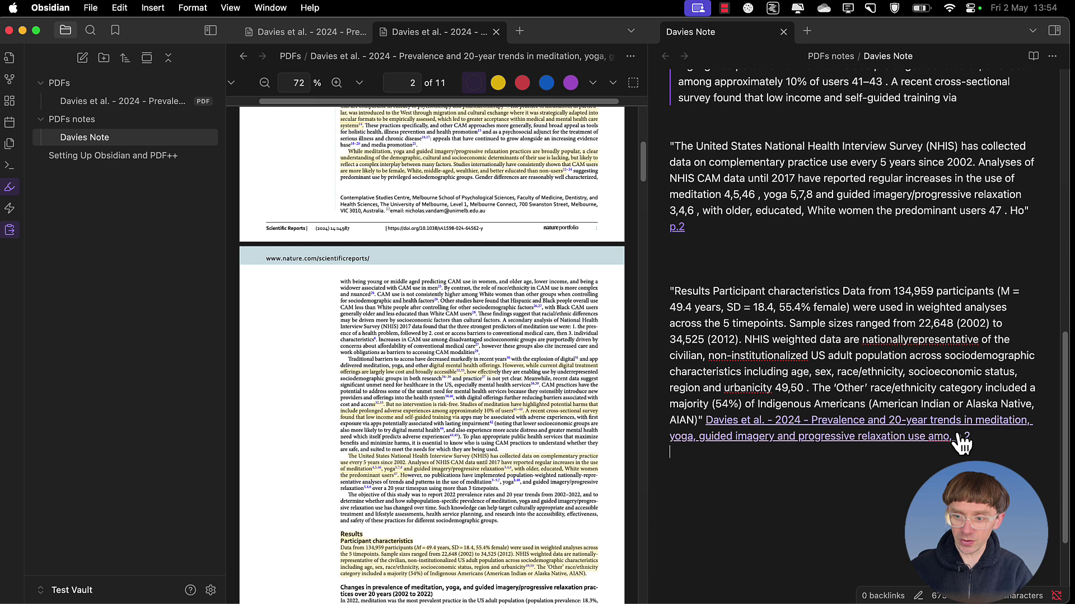
click(595, 83)
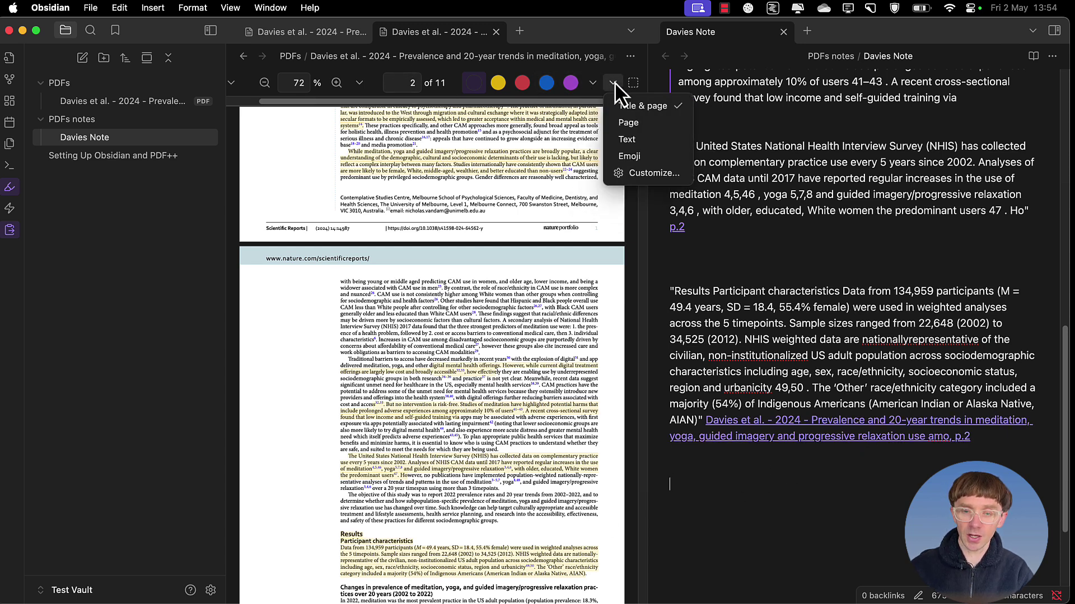
click(627, 123)
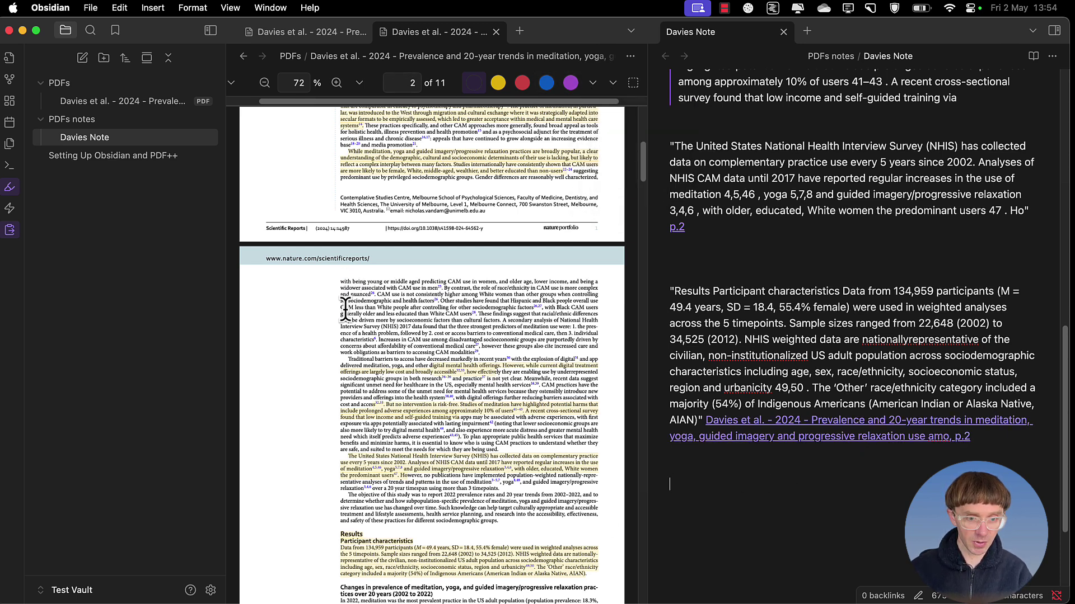
drag(340, 307, 477, 319)
Delete all the earlier quotes from Davies Note
click(800, 469)
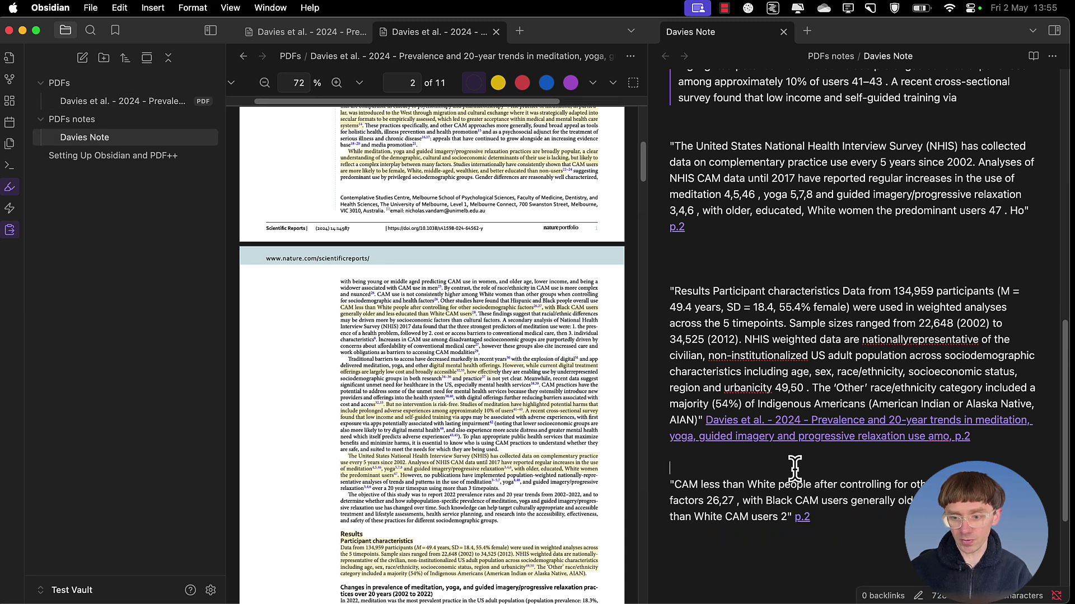
click(771, 261)
key(super+a)
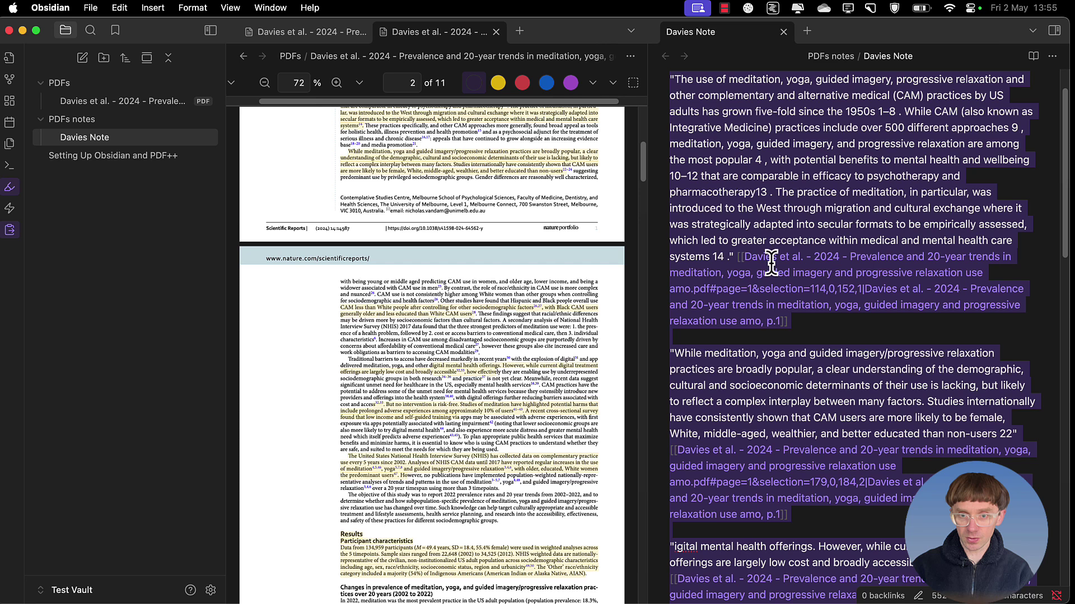
key(BackSpace)
Set the copy format to Quote and select the Traditional barriers passage to paste it
click(593, 82)
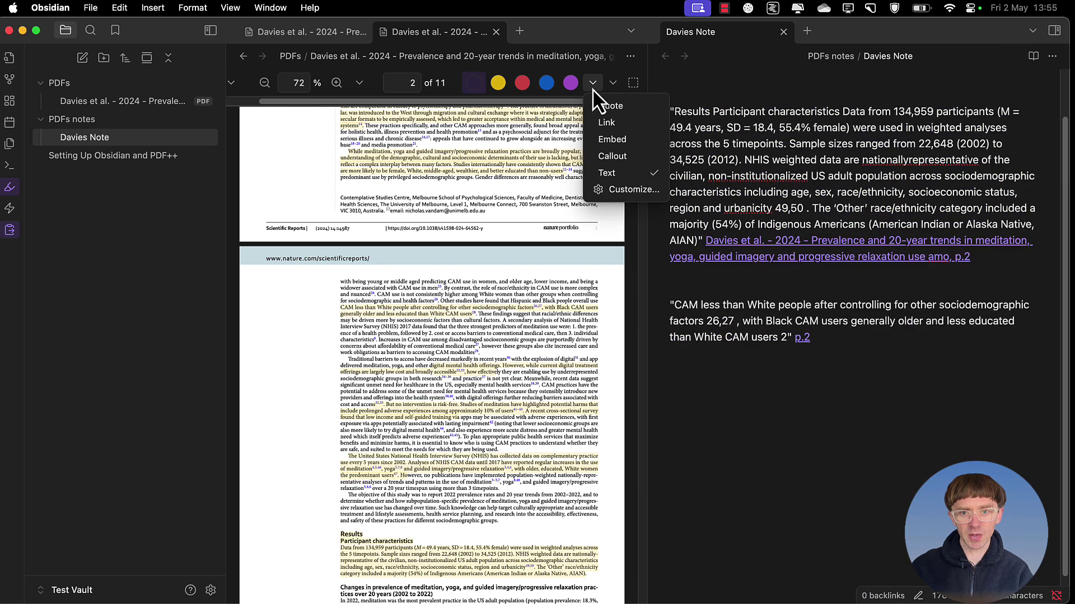
click(604, 117)
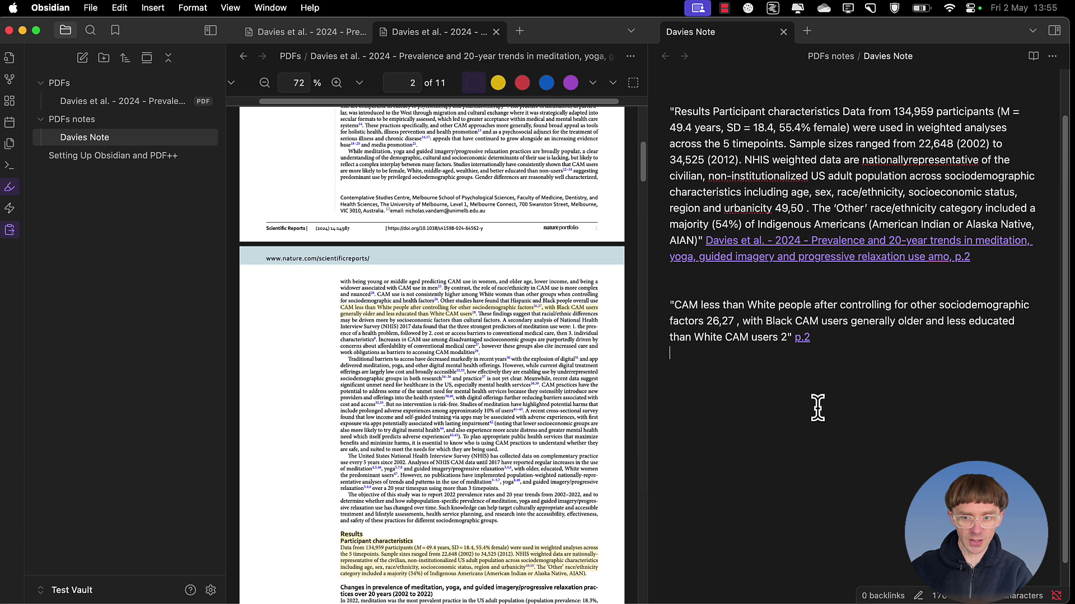
click(351, 358)
drag(351, 358, 455, 372)
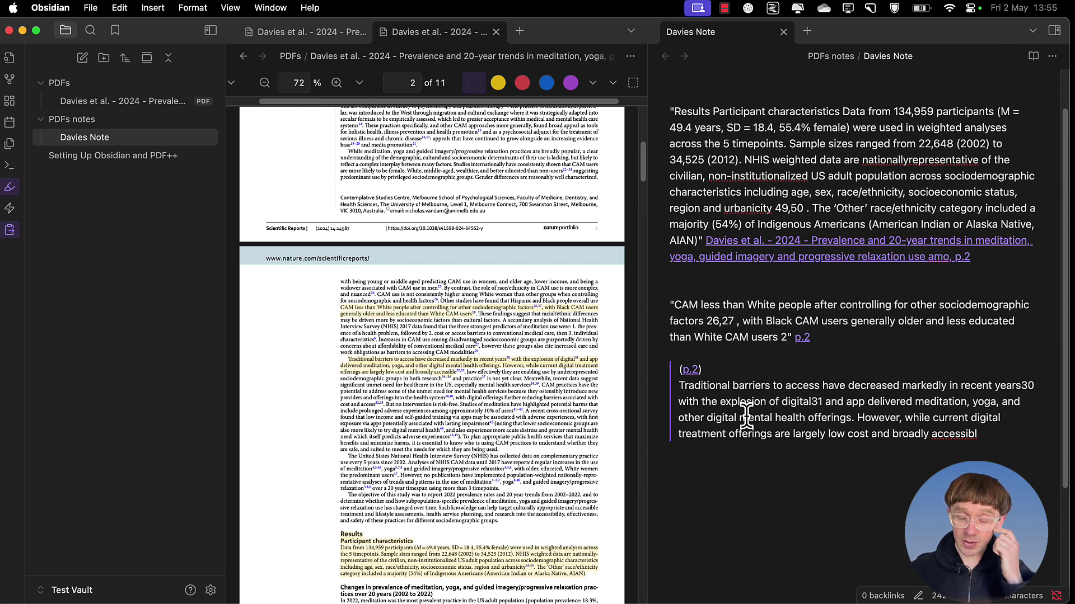
Review the copy format and link display style menus without changing them
click(592, 82)
click(610, 122)
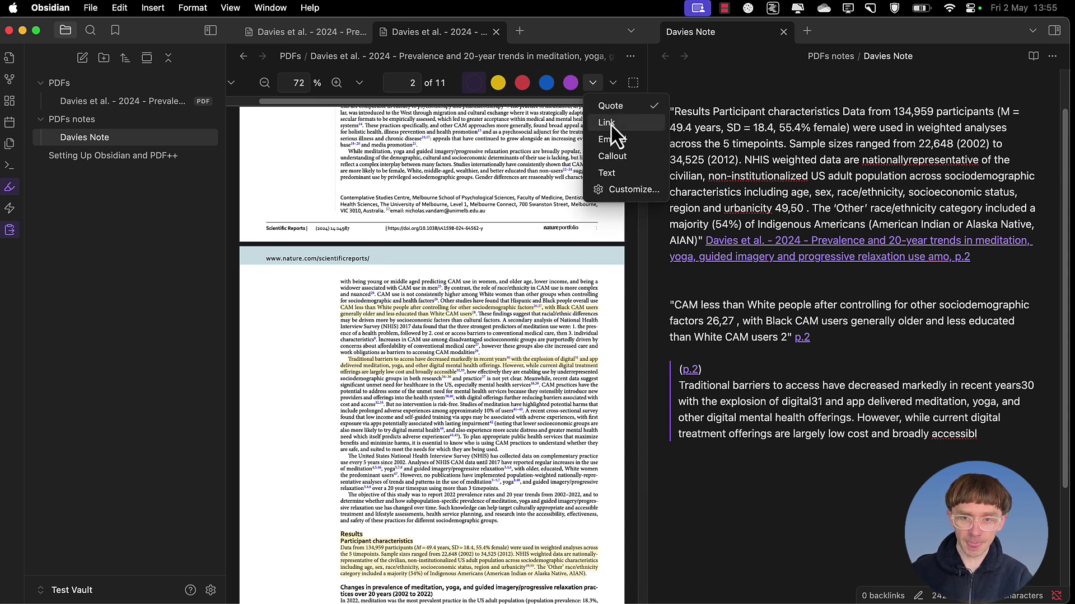
click(612, 83)
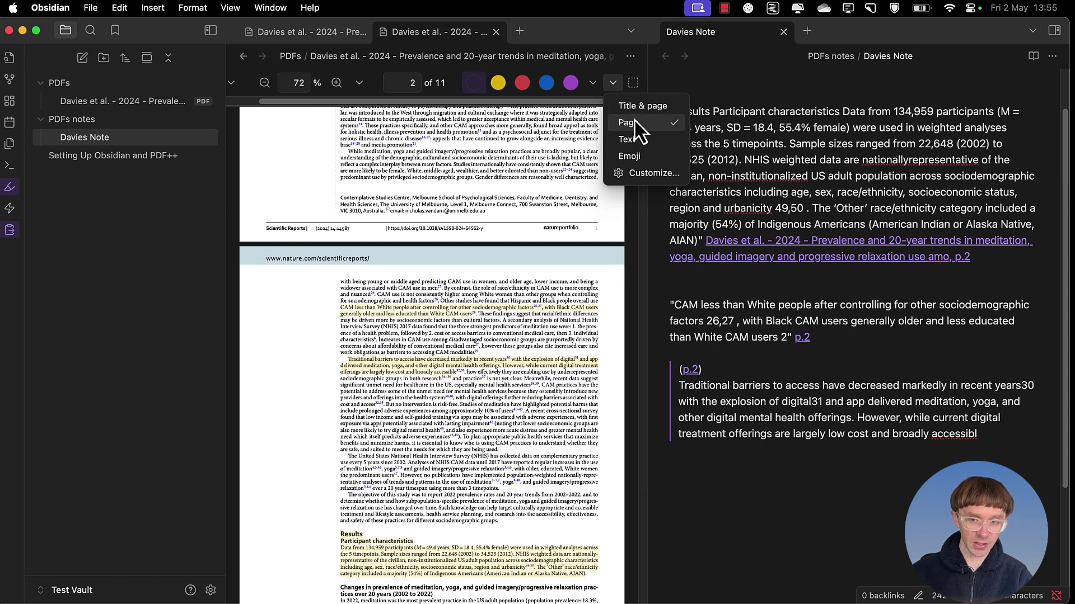
click(589, 82)
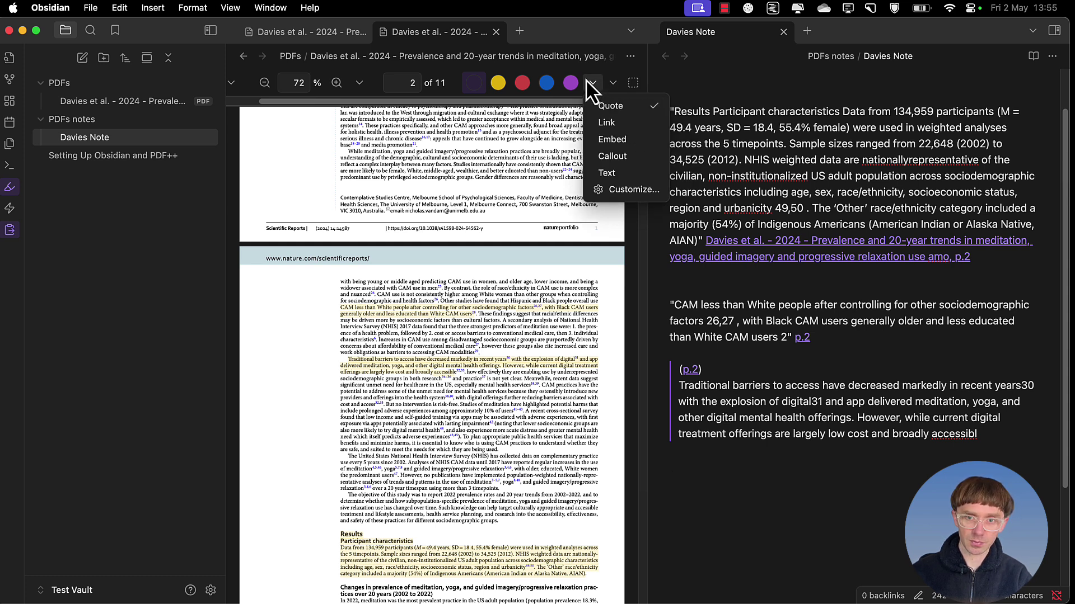
click(611, 82)
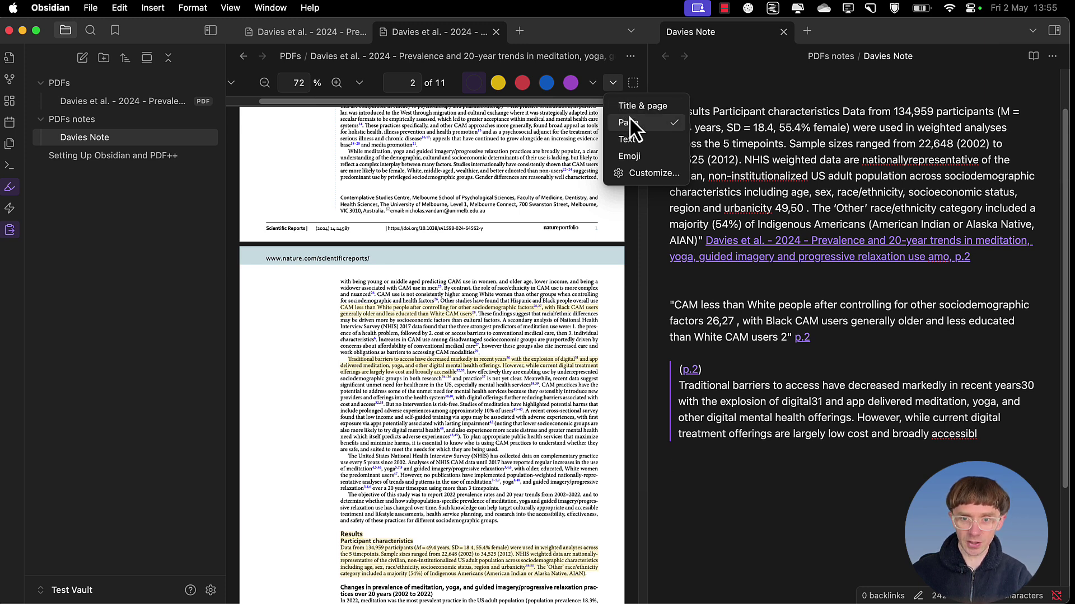
click(647, 257)
click(637, 347)
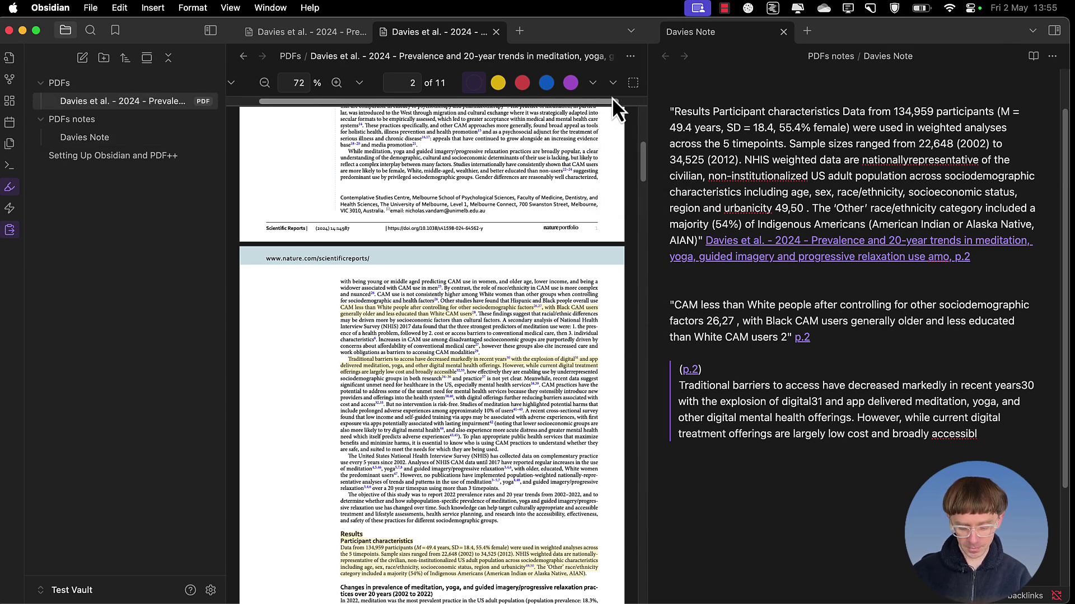
Open Settings and scroll to PDF++'s Auto-copy / auto-focus / auto-paste section
key(super+comma)
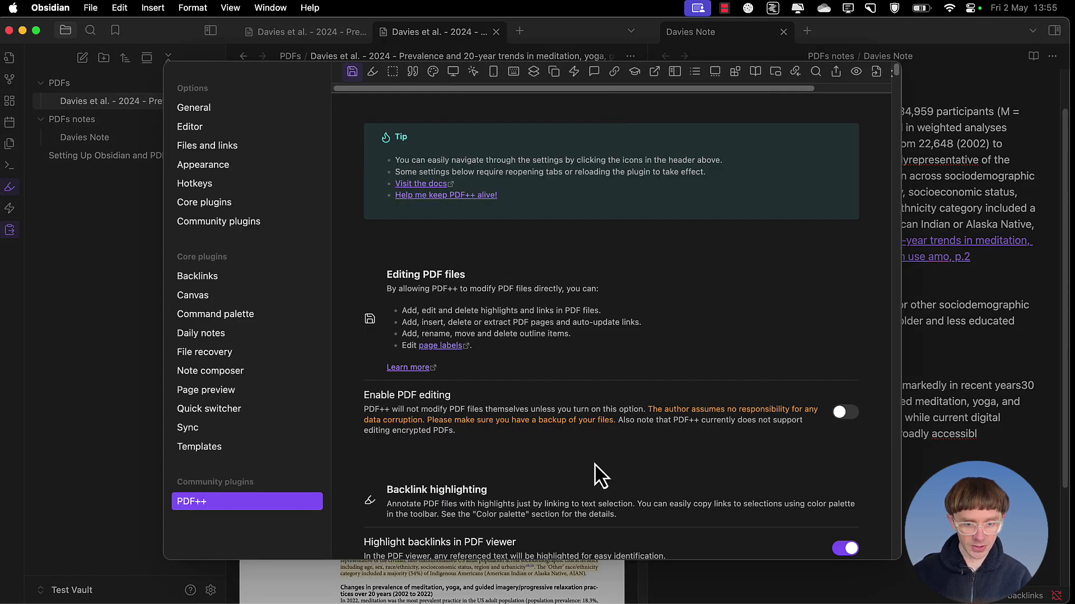
scroll(599, 476, down, 20)
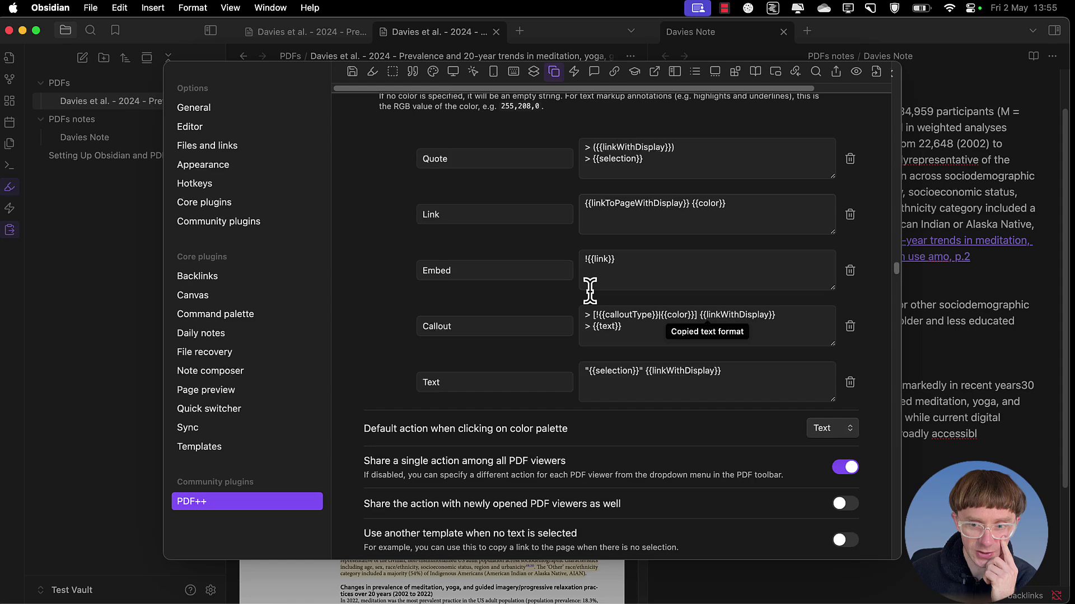
scroll(592, 297, down, 5)
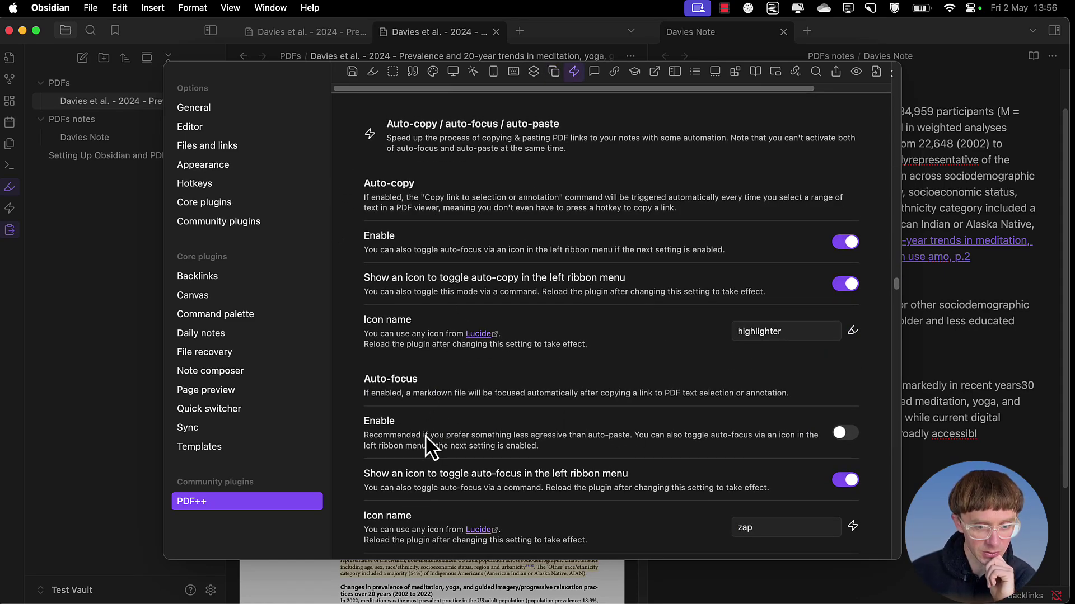
scroll(425, 437, down, 3)
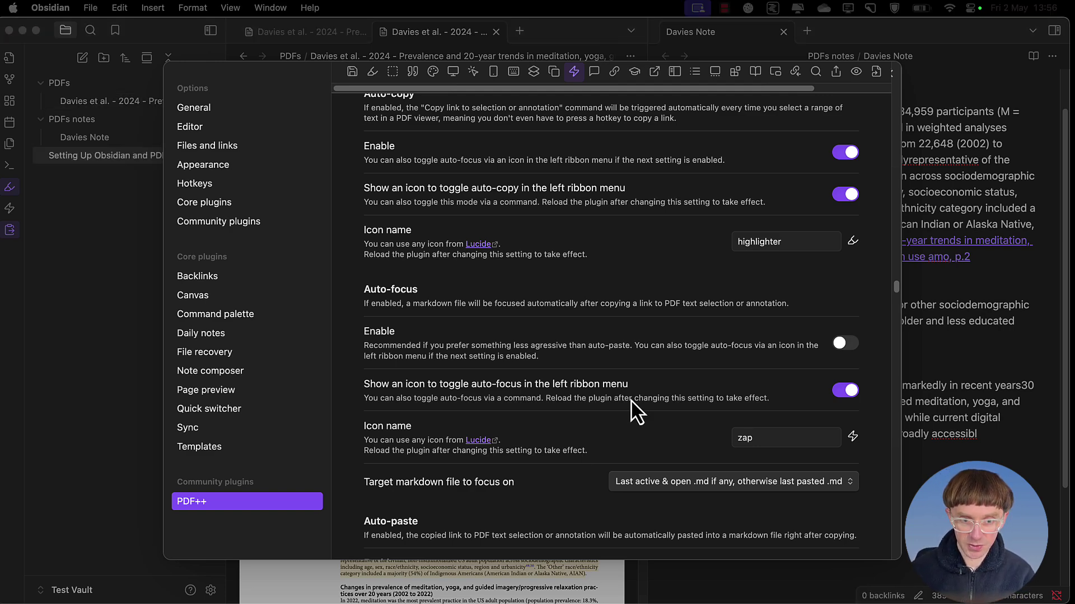
scroll(638, 391, up, 2)
scroll(647, 355, down, 3)
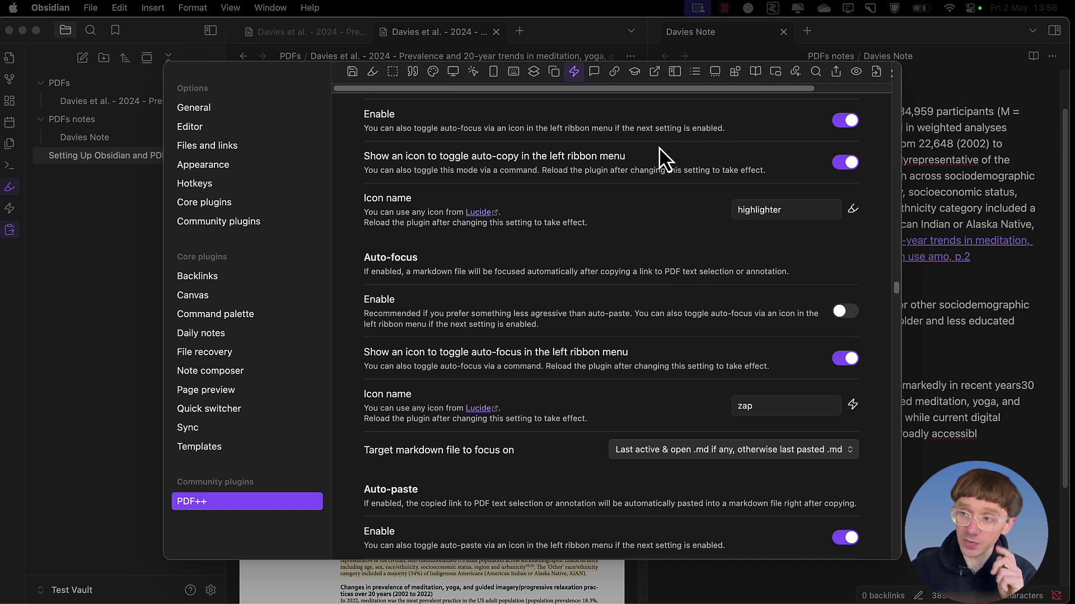
scroll(728, 167, up, 1)
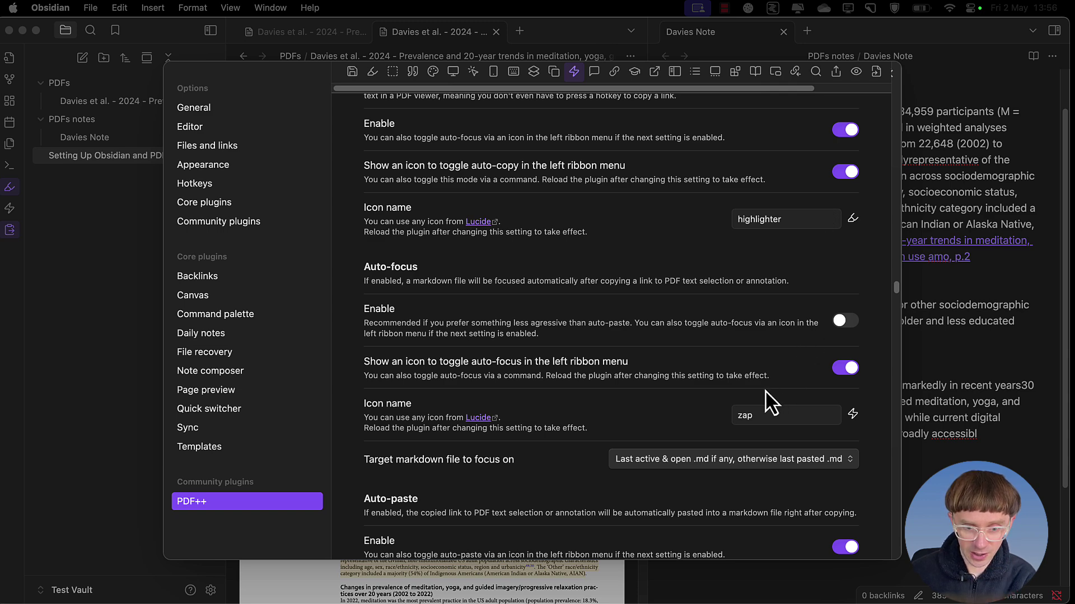
scroll(766, 402, down, 4)
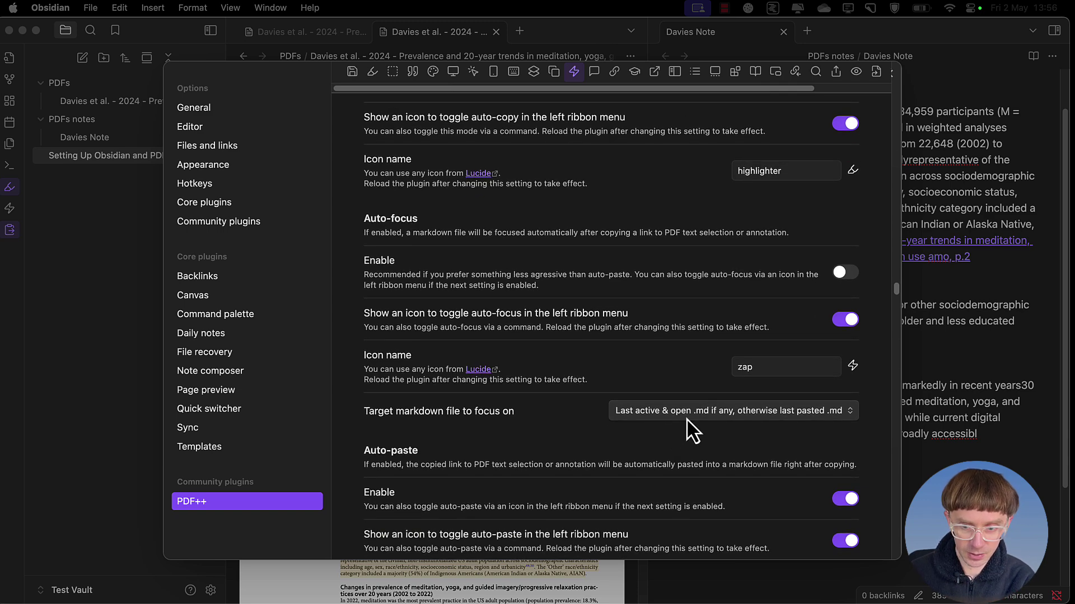
scroll(692, 425, down, 10)
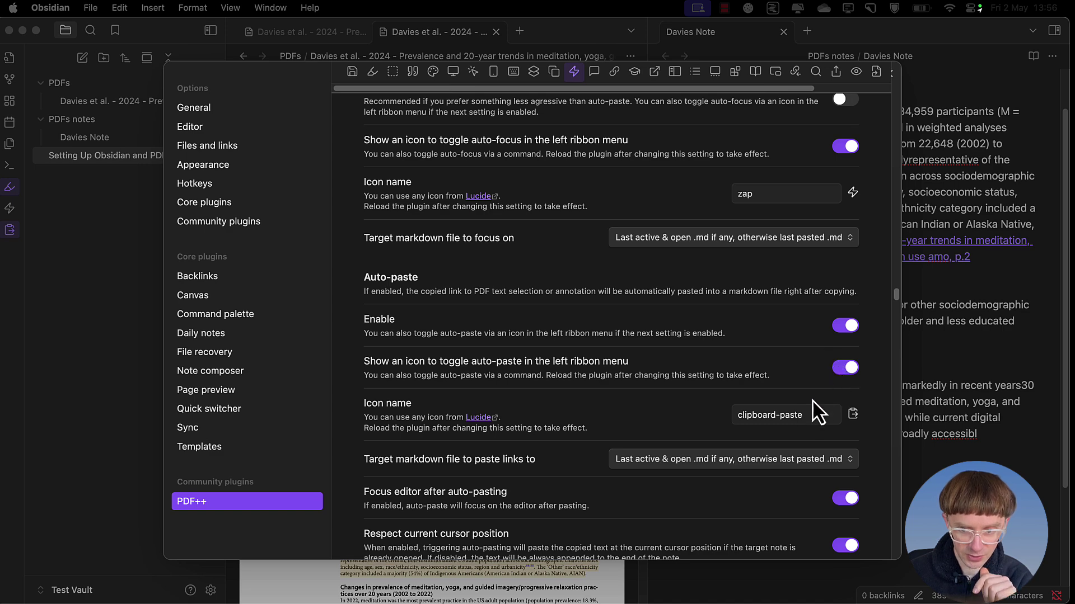
scroll(794, 411, down, 2)
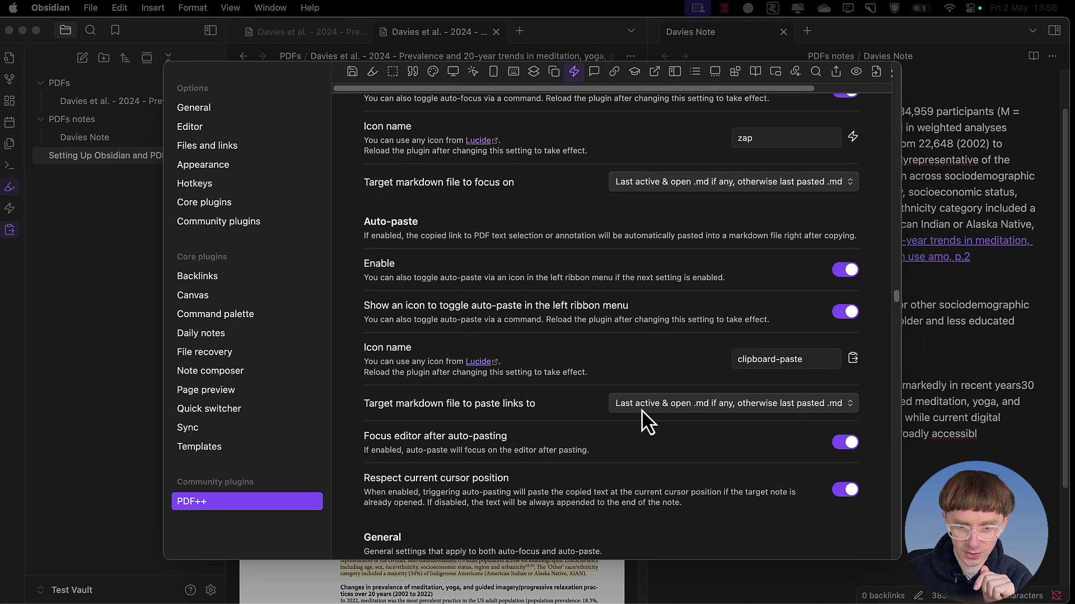
Check the paste target dropdown, leaving it on the last active open note
click(654, 417)
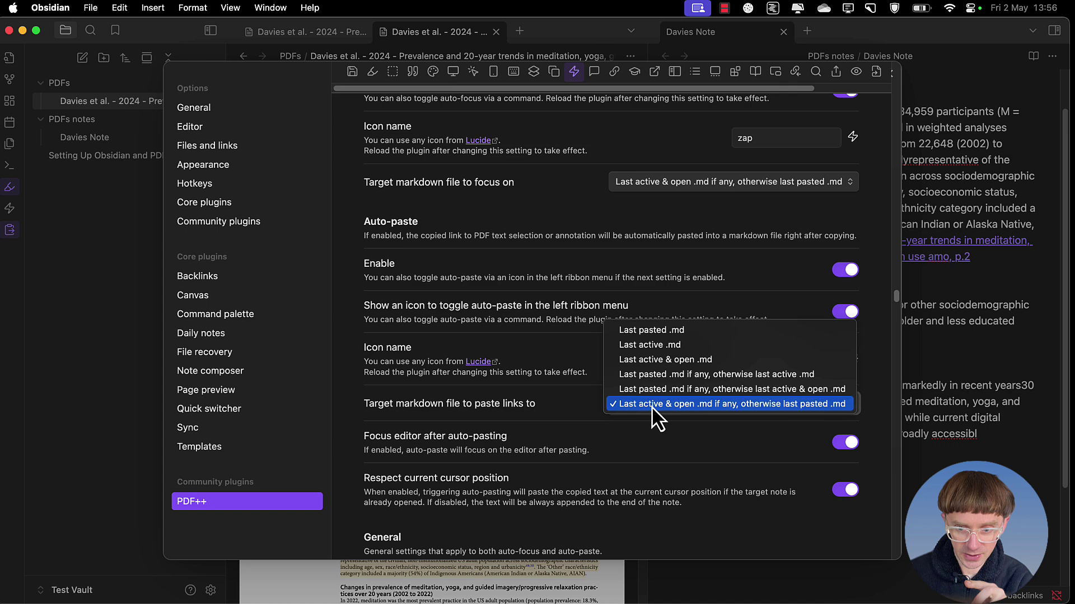
click(653, 414)
scroll(656, 426, down, 1)
scroll(655, 427, down, 4)
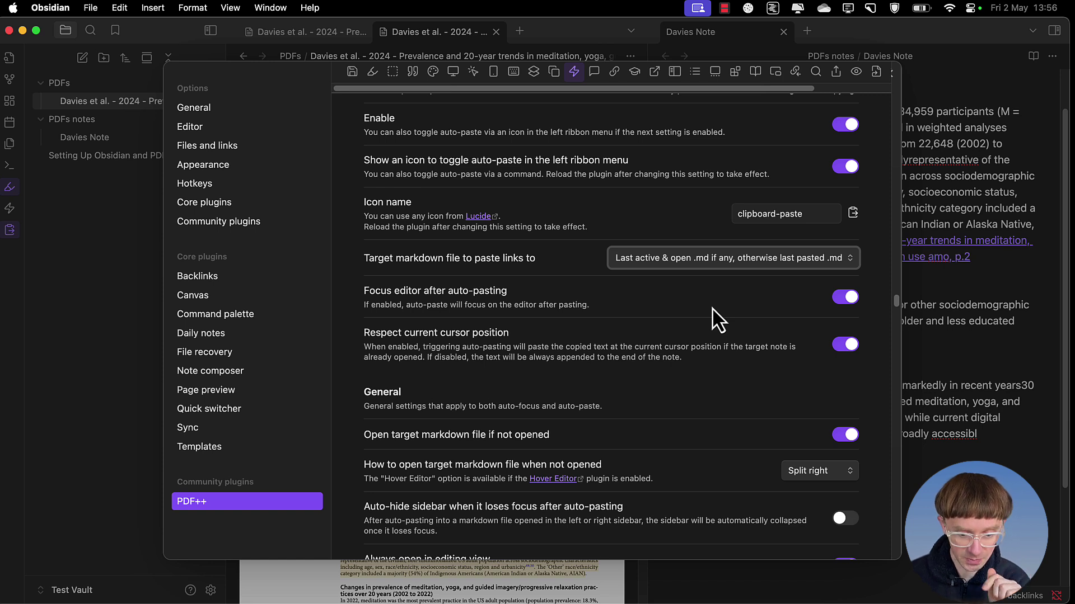
Turn off editor focus after auto-paste, append at the note's end, and stop opening the target note
click(845, 298)
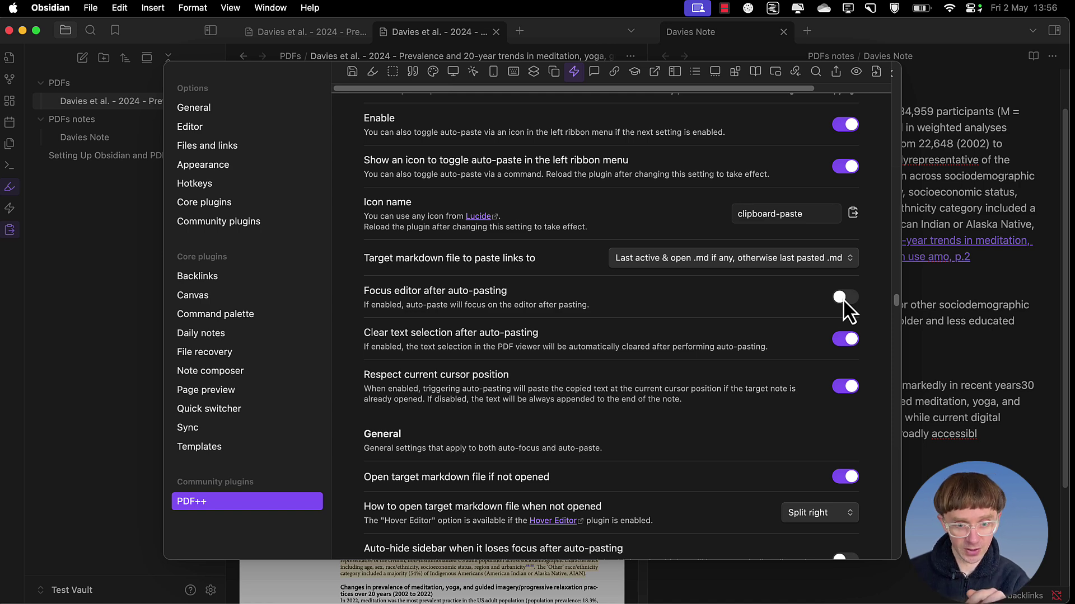
click(845, 298)
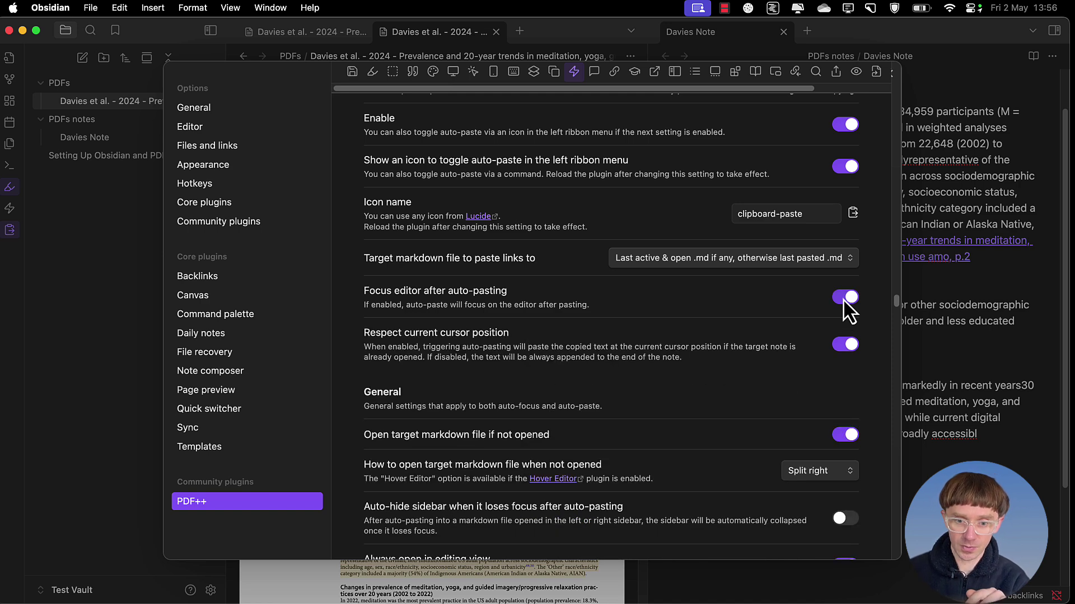
click(843, 298)
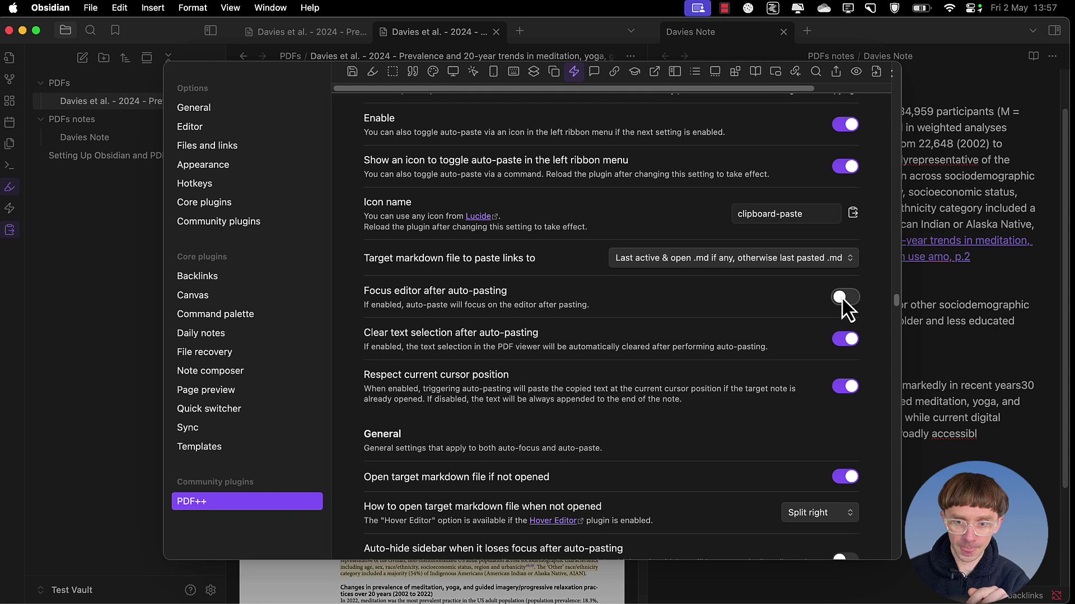
scroll(817, 325, down, 1)
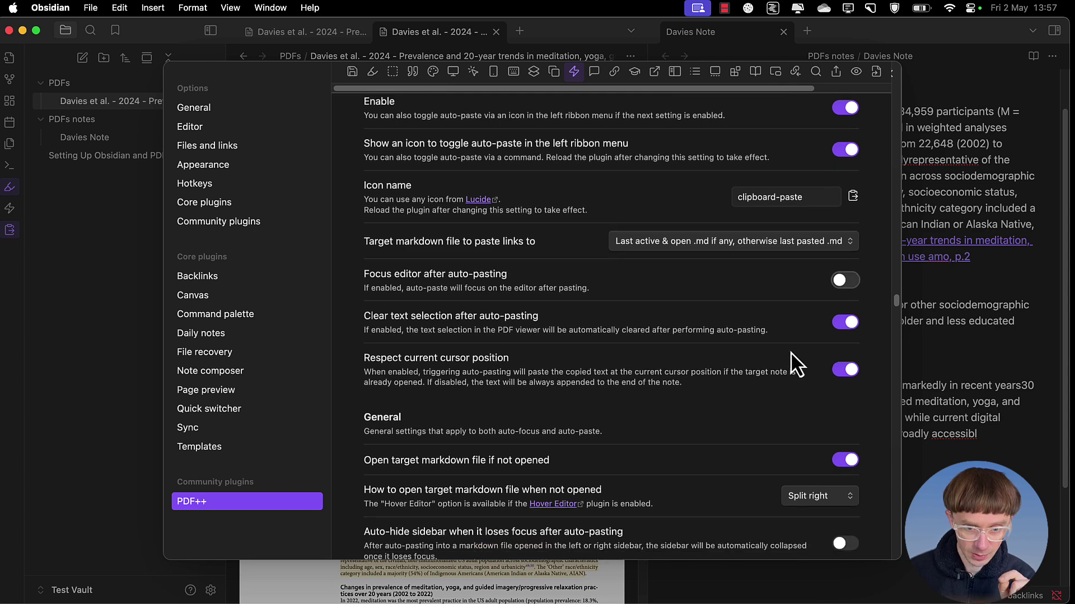
click(846, 370)
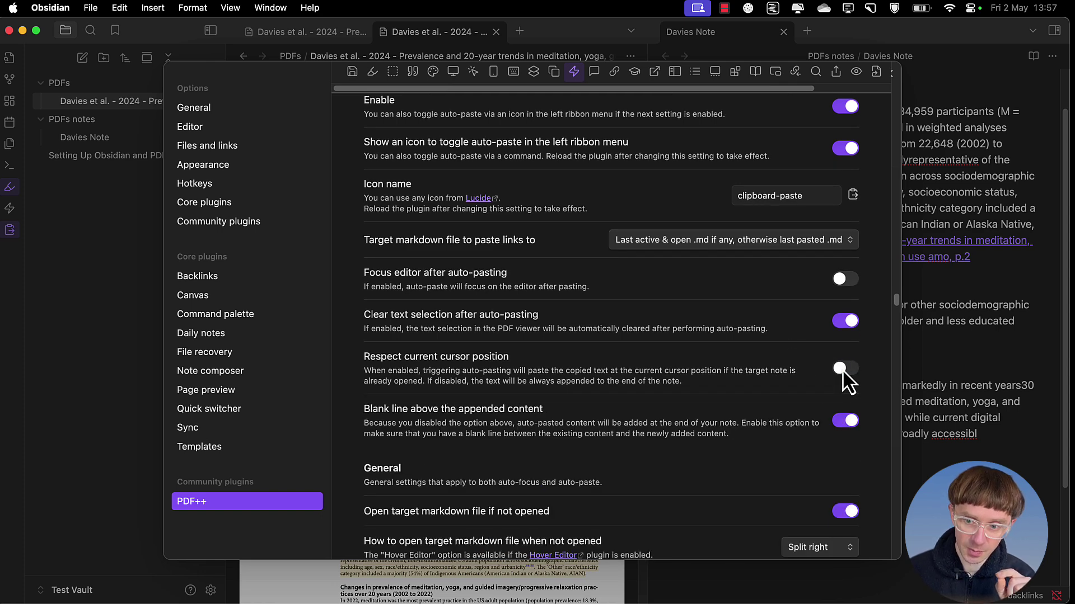
click(846, 370)
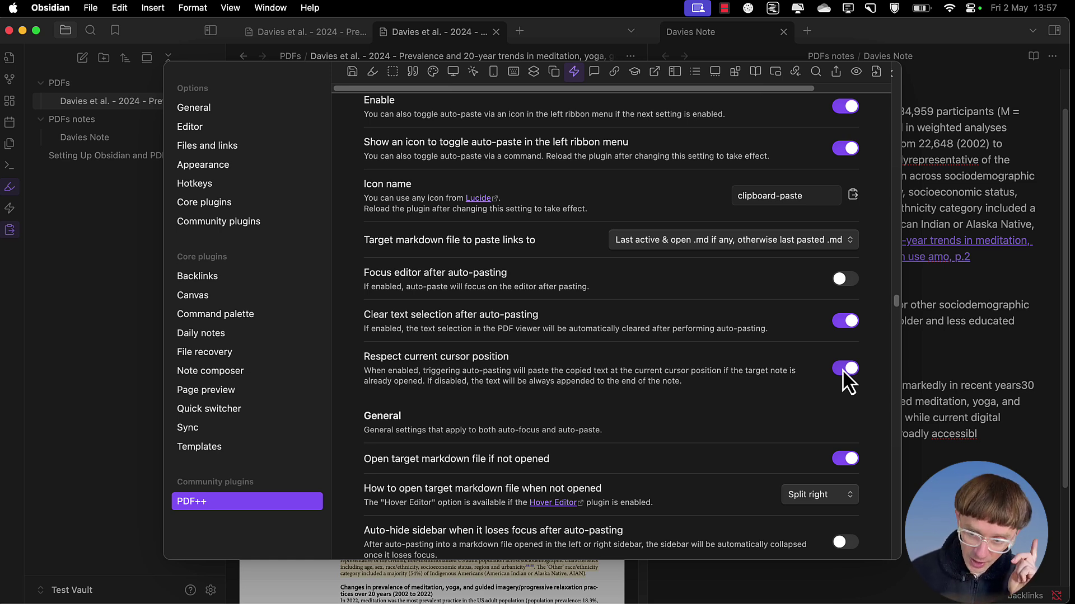
click(847, 370)
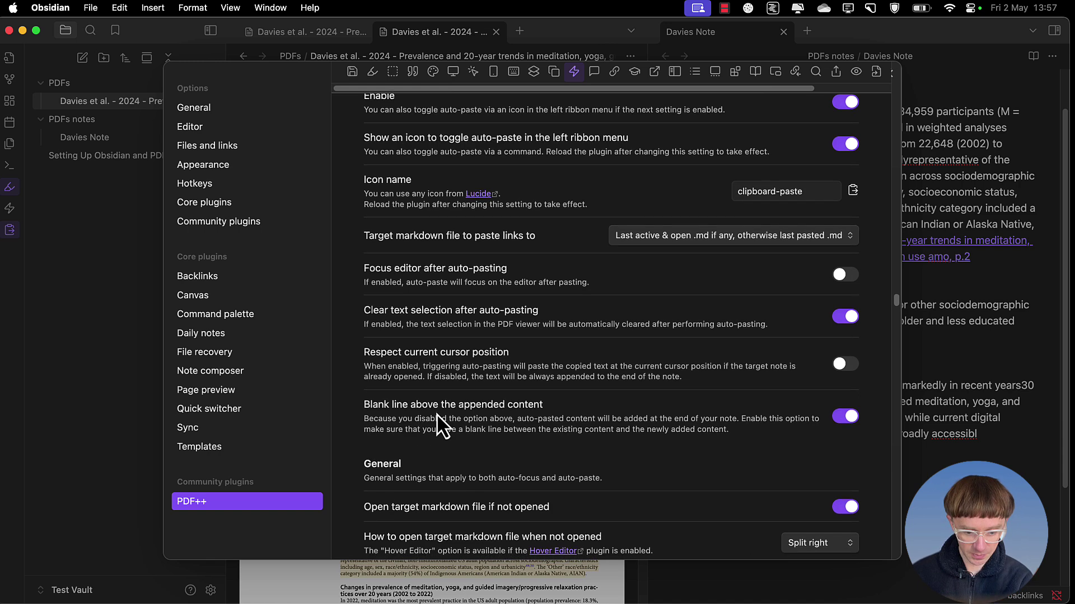
scroll(672, 436, down, 3)
click(846, 431)
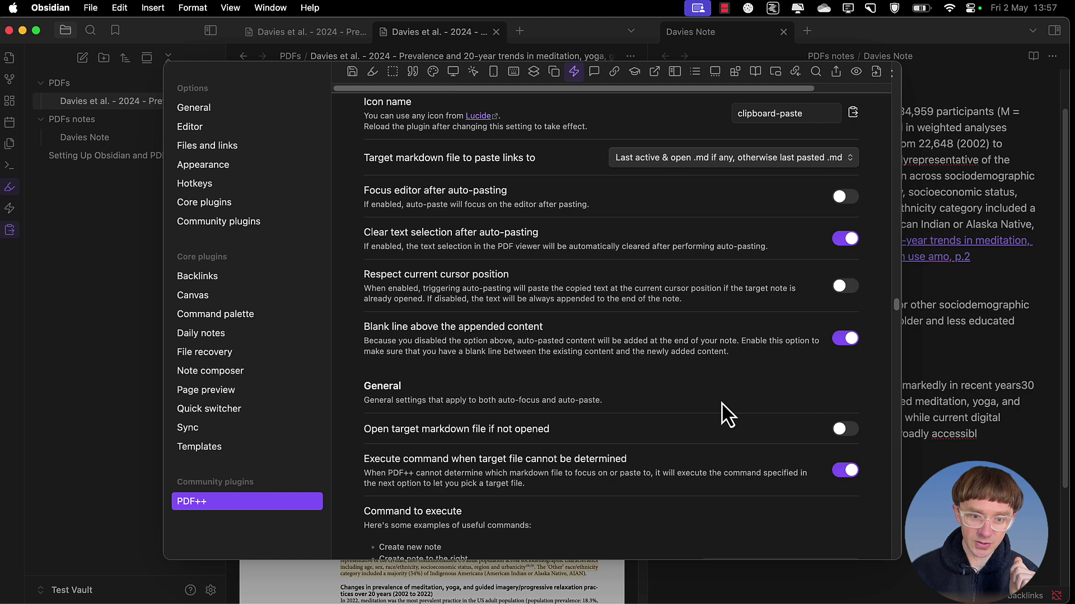
scroll(722, 412, down, 4)
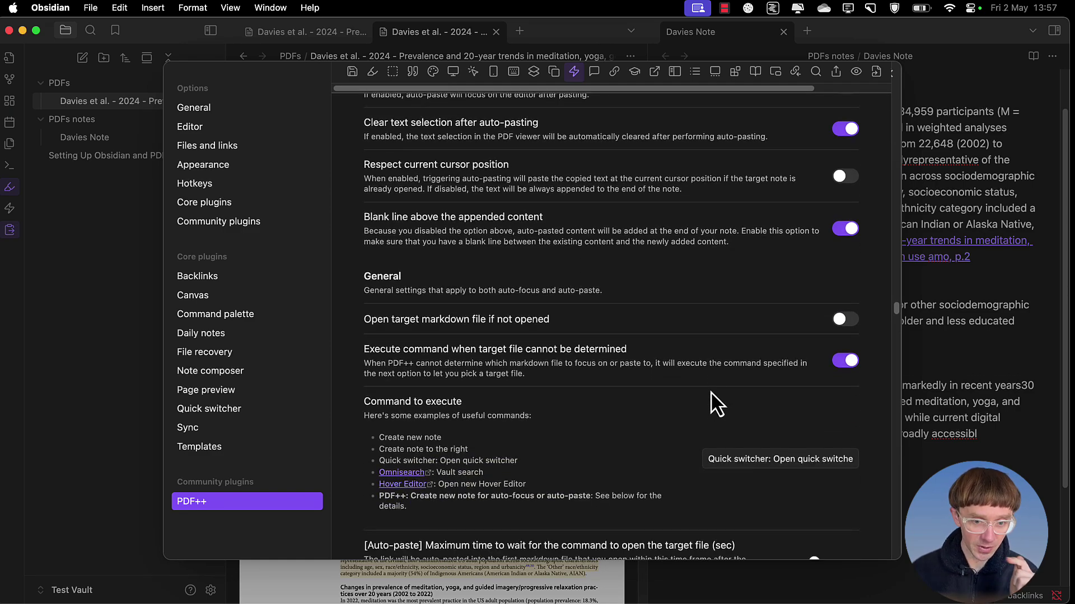
scroll(694, 317, down, 3)
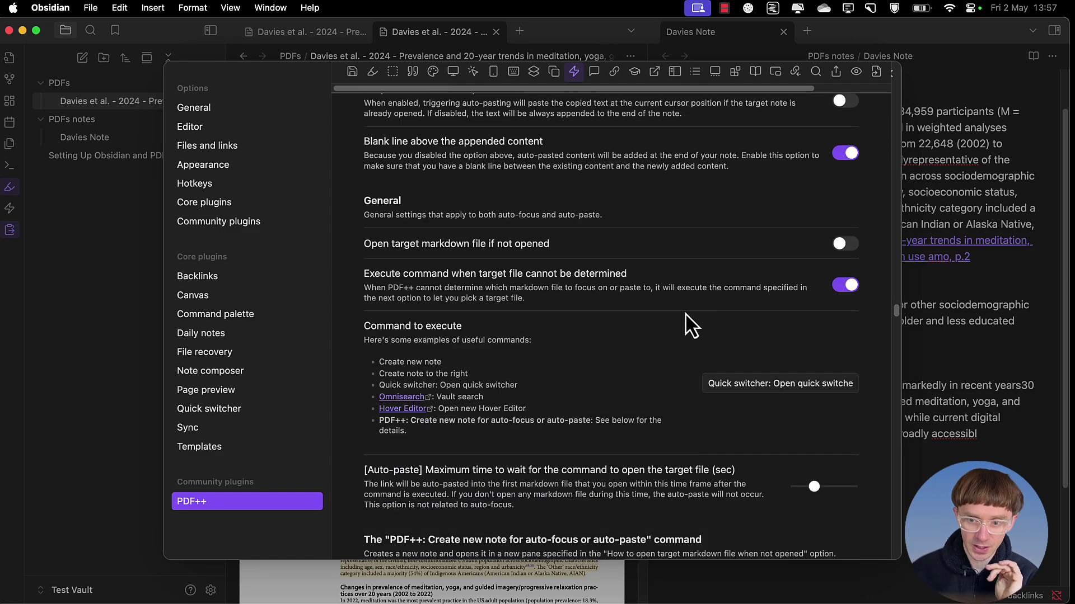
Keep Text as the palette's default click action, skim the auto-paste options, and exit Settings
scroll(683, 317, up, 15)
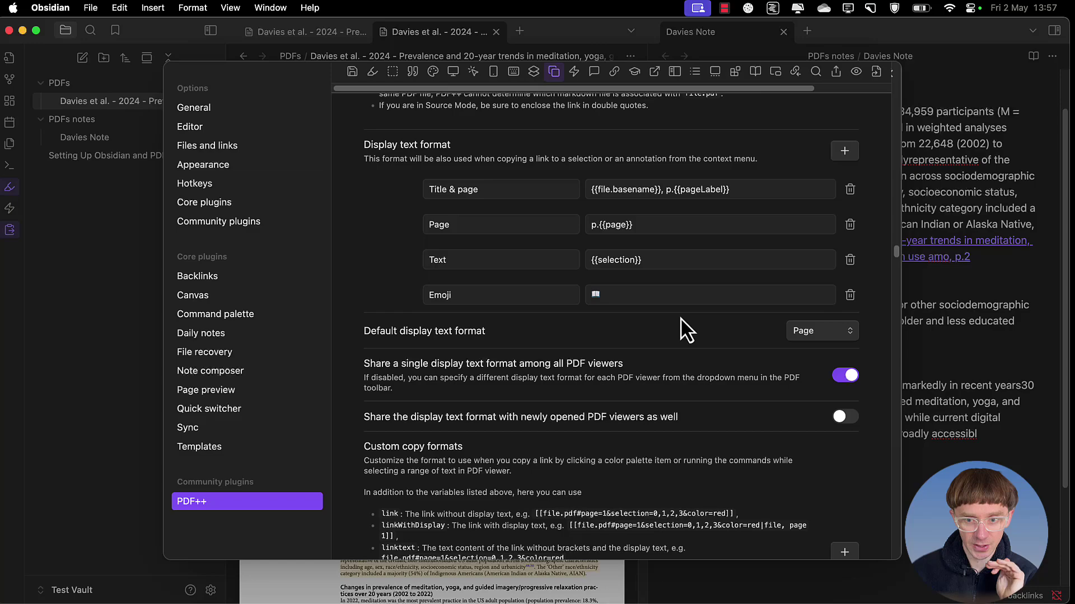
scroll(686, 330, up, 10)
scroll(680, 330, down, 8)
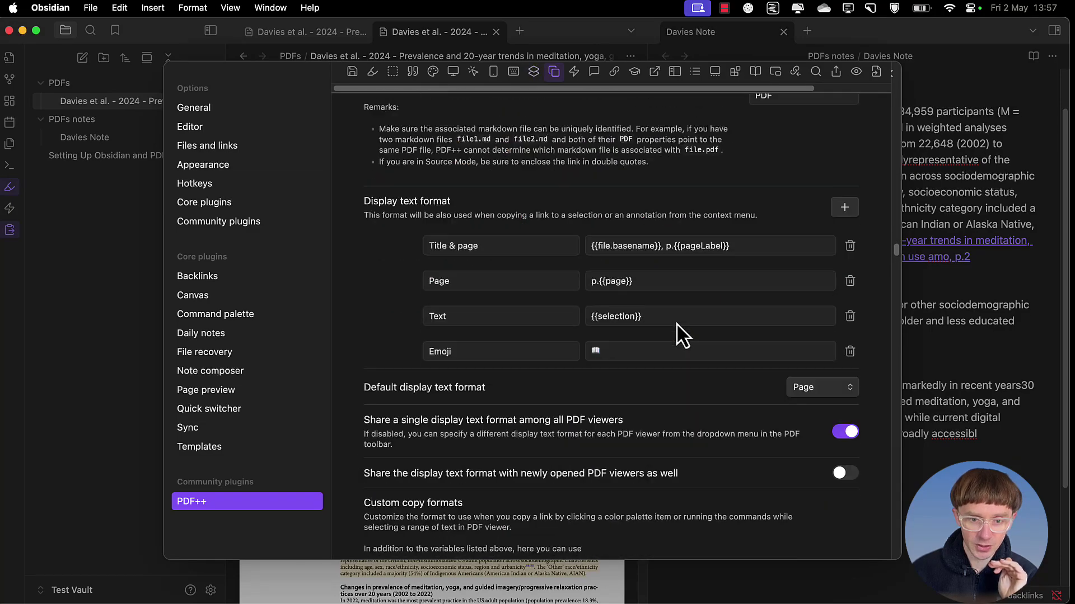
scroll(615, 291, down, 4)
scroll(576, 273, up, 3)
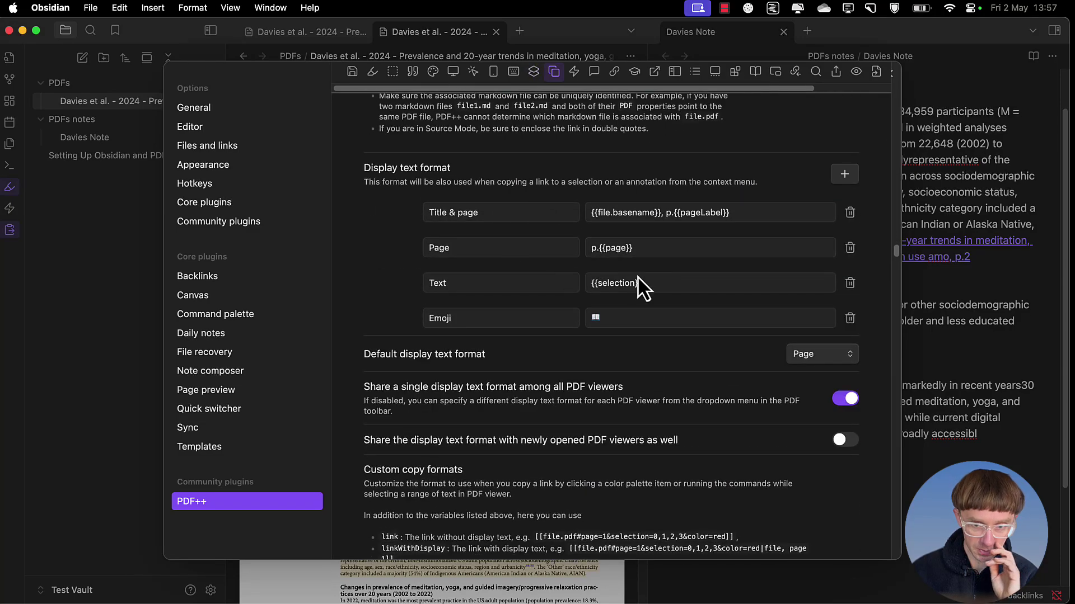
scroll(653, 367, down, 15)
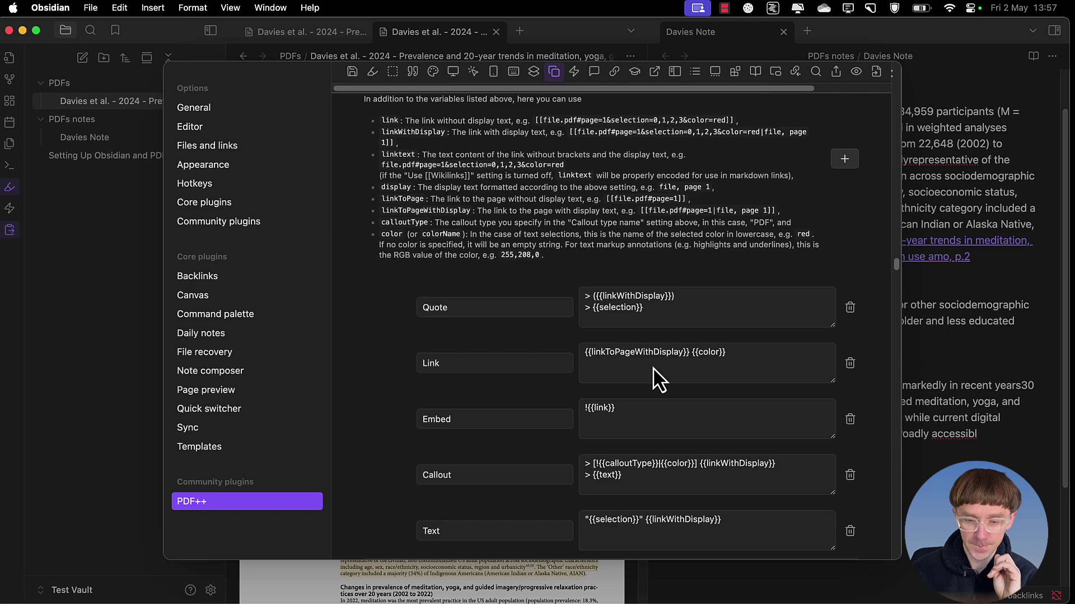
scroll(644, 414, down, 9)
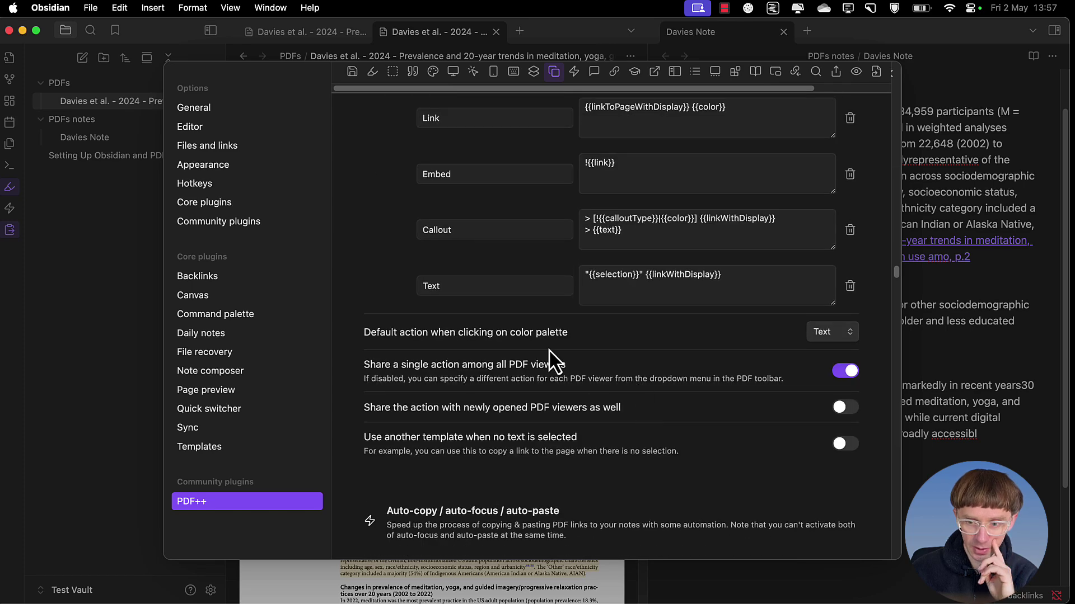
click(812, 336)
click(814, 333)
scroll(728, 392, down, 7)
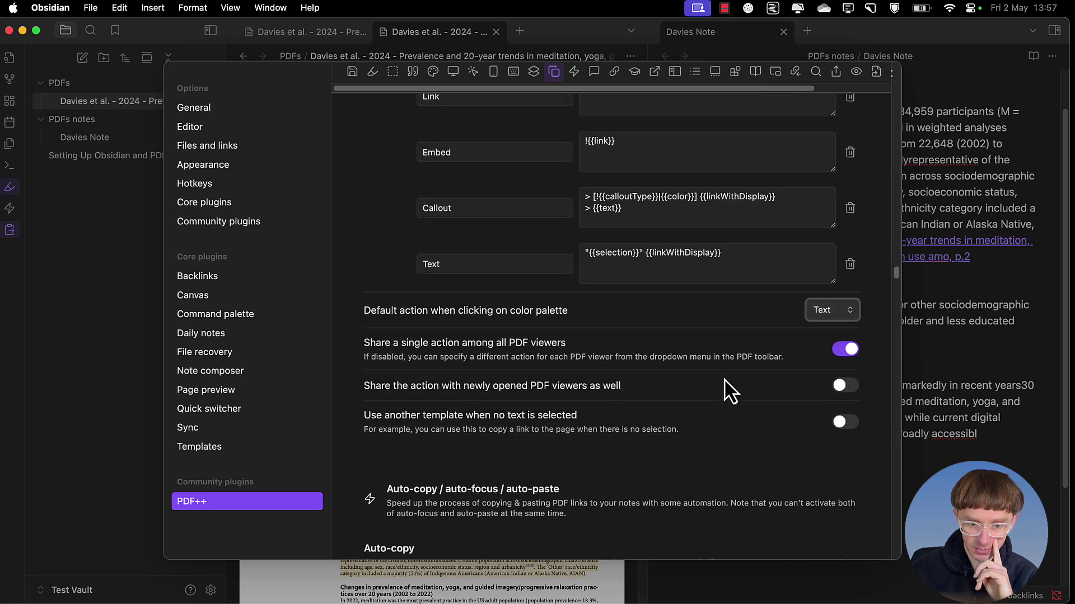
scroll(547, 432, down, 8)
scroll(543, 418, down, 8)
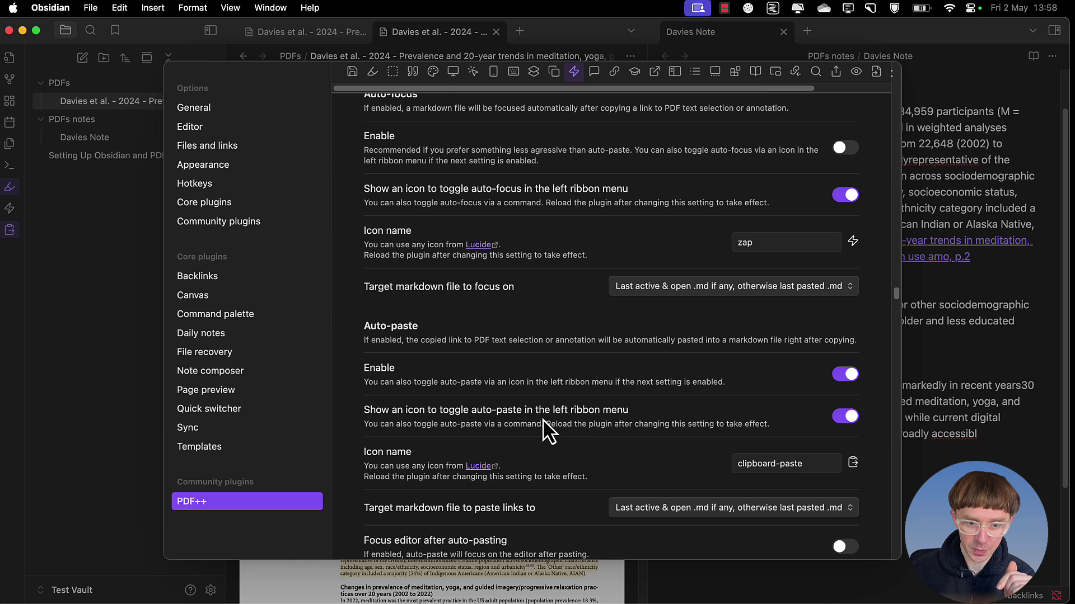
scroll(546, 428, down, 1)
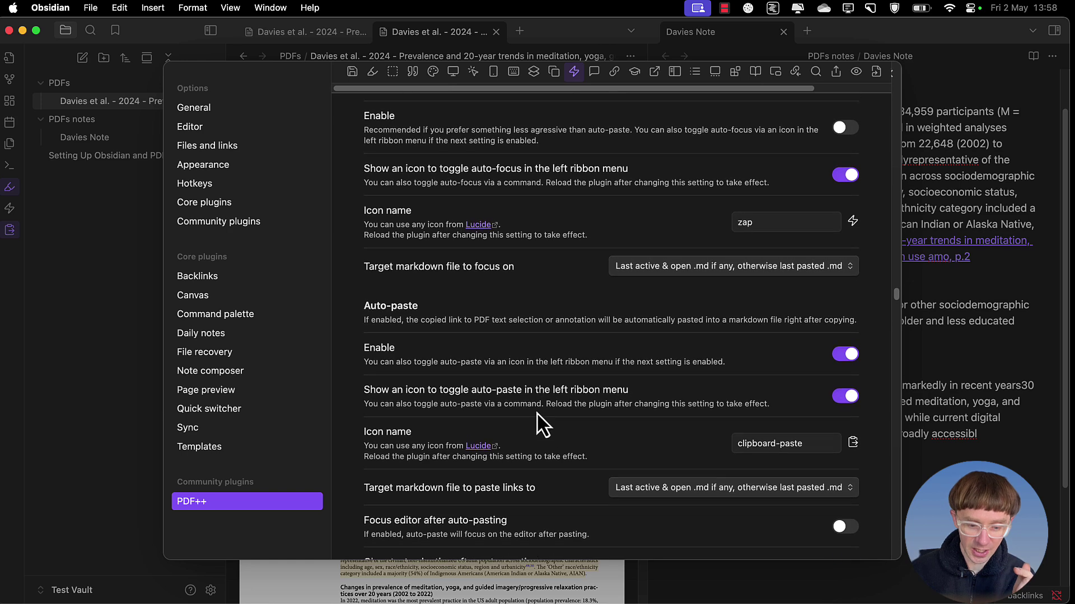
scroll(534, 336, down, 11)
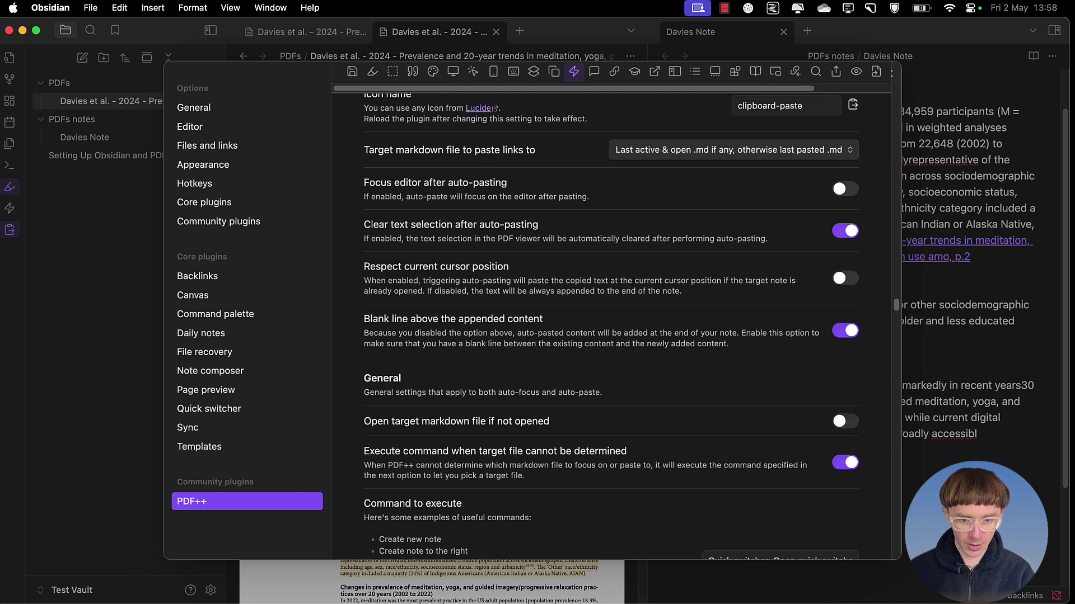
key(Escape)
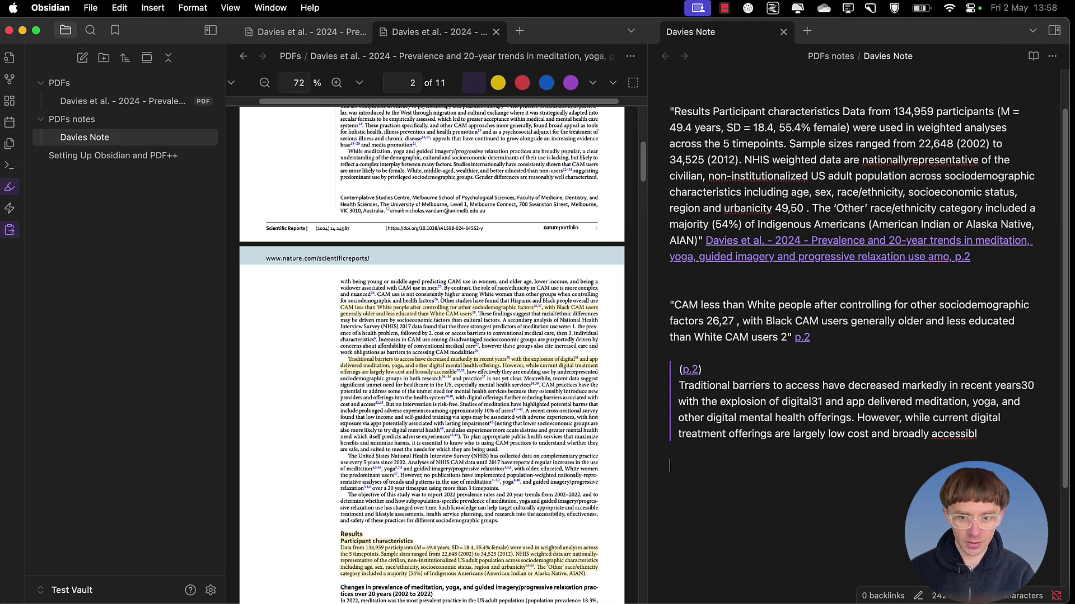
Close Davies Note and select the paragraph beginning 'The United States' to auto-paste it
click(783, 32)
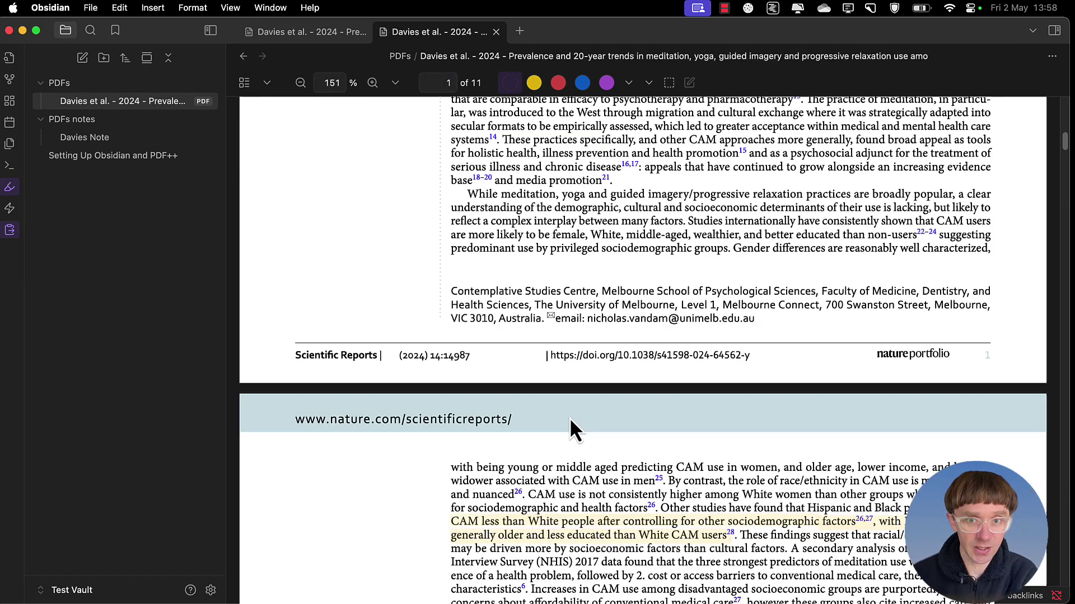
scroll(560, 403, down, 5)
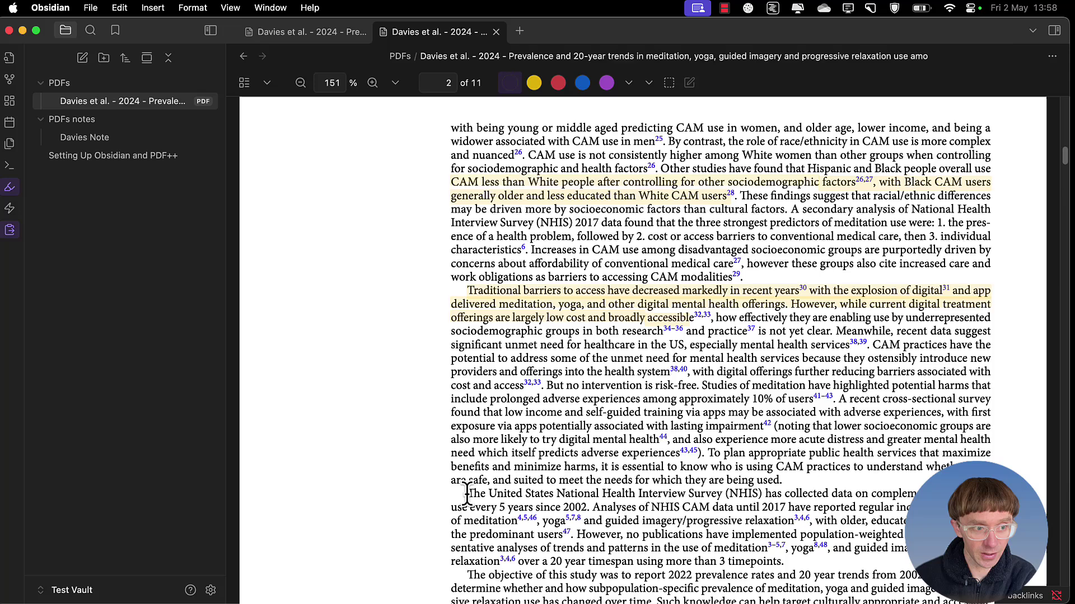
drag(467, 494, 782, 562)
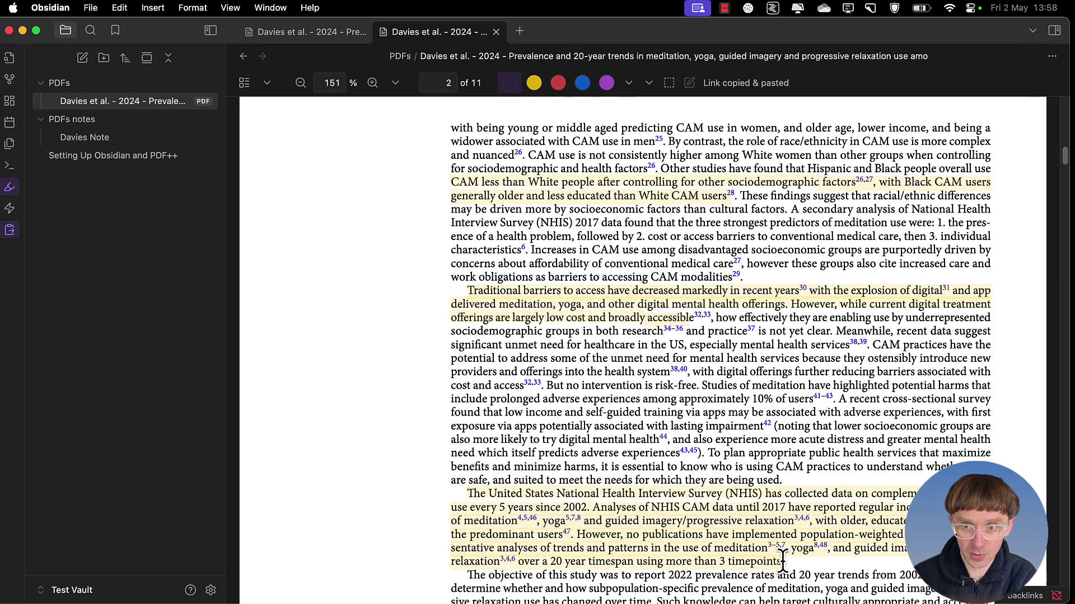
Check the pasted quote in Davies Note and split the PDF beside it
click(91, 141)
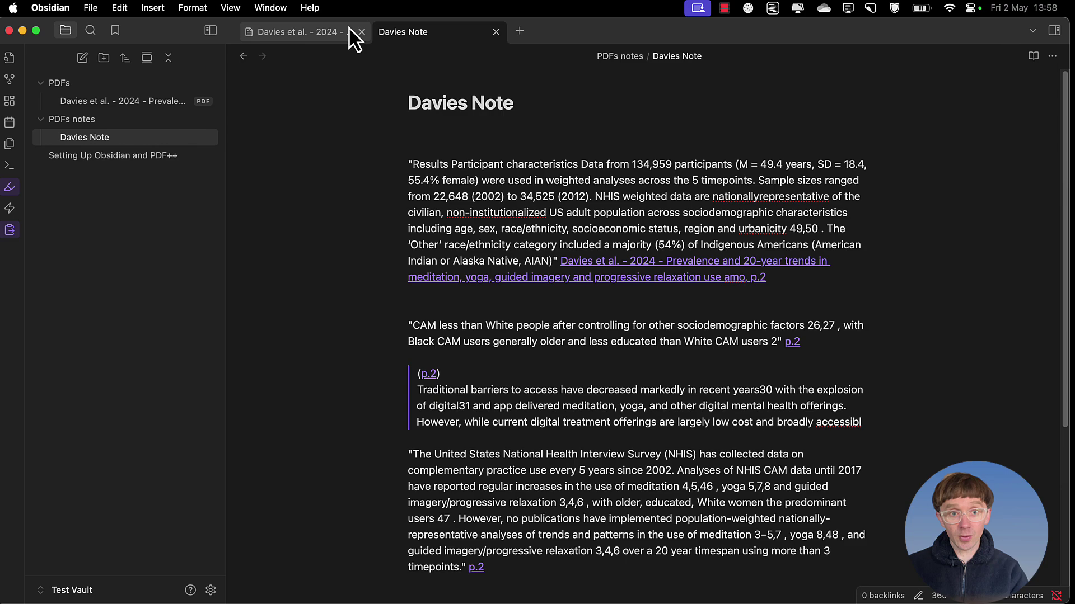
drag(310, 32, 400, 120)
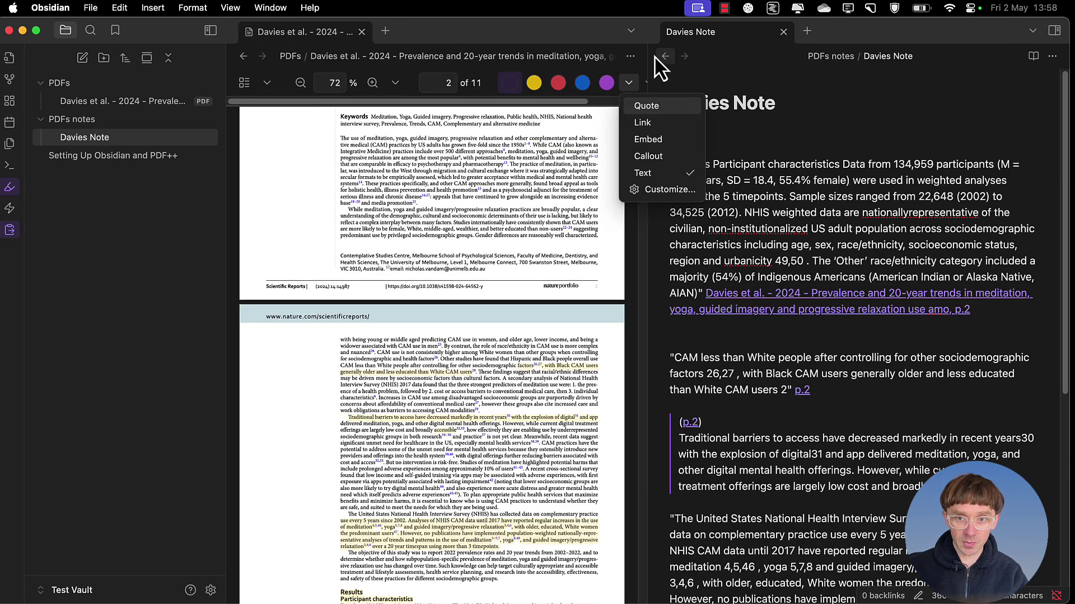
drag(646, 58, 697, 58)
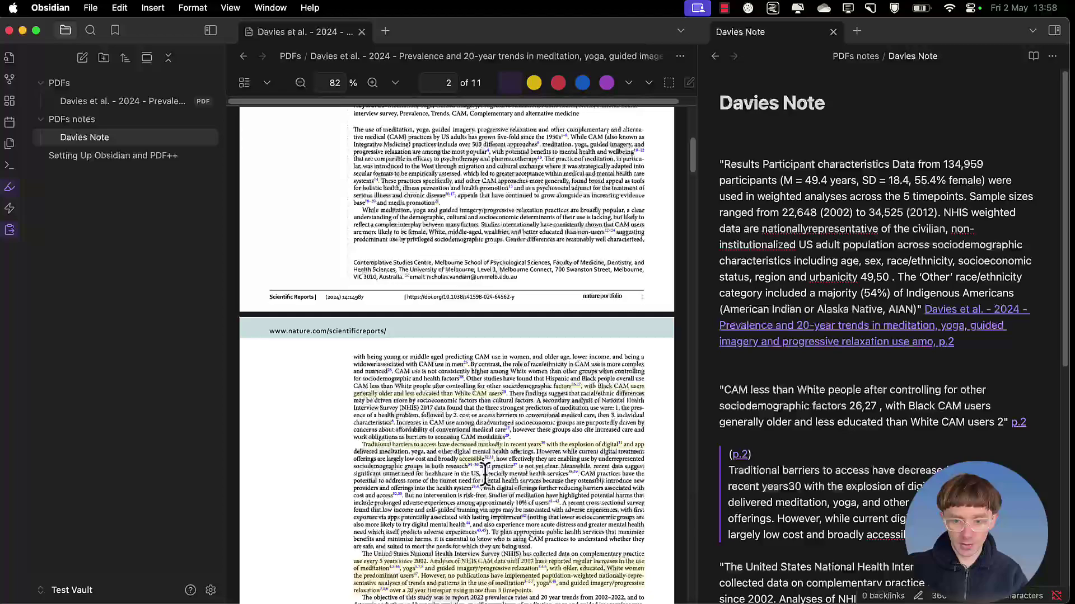
scroll(880, 478, down, 10)
scroll(390, 348, down, 3)
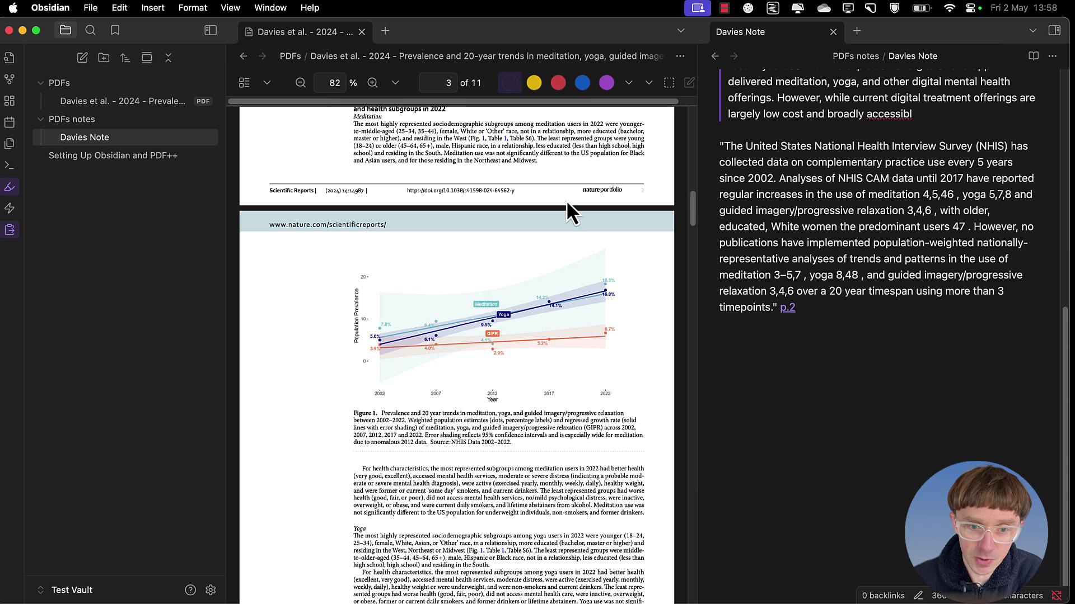
Rectangle-select Figure 1's chart on page 3 to embed it and view its source link
click(668, 83)
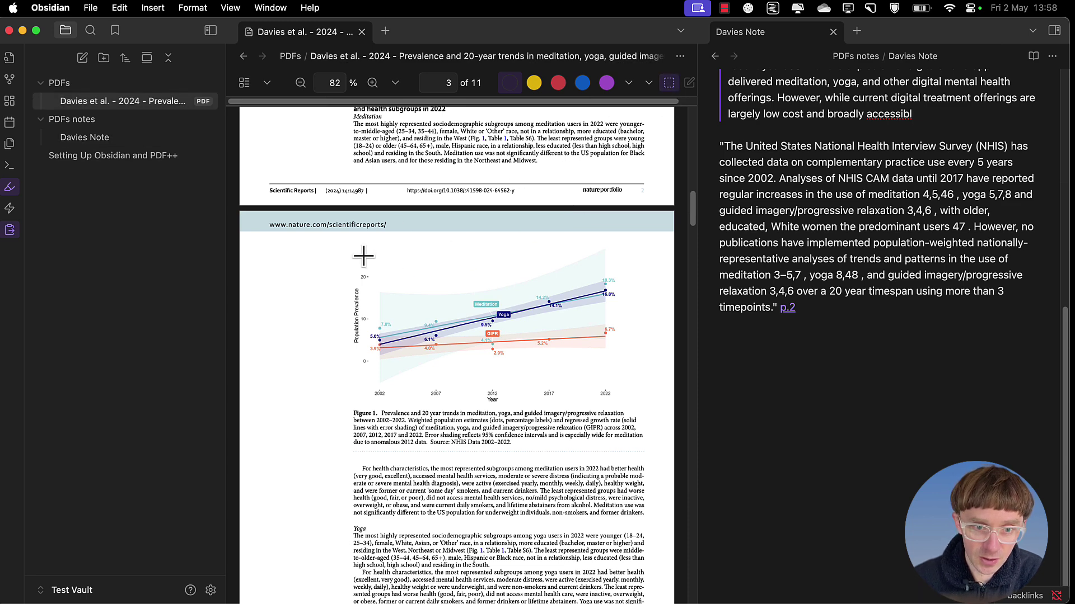
drag(340, 243, 643, 408)
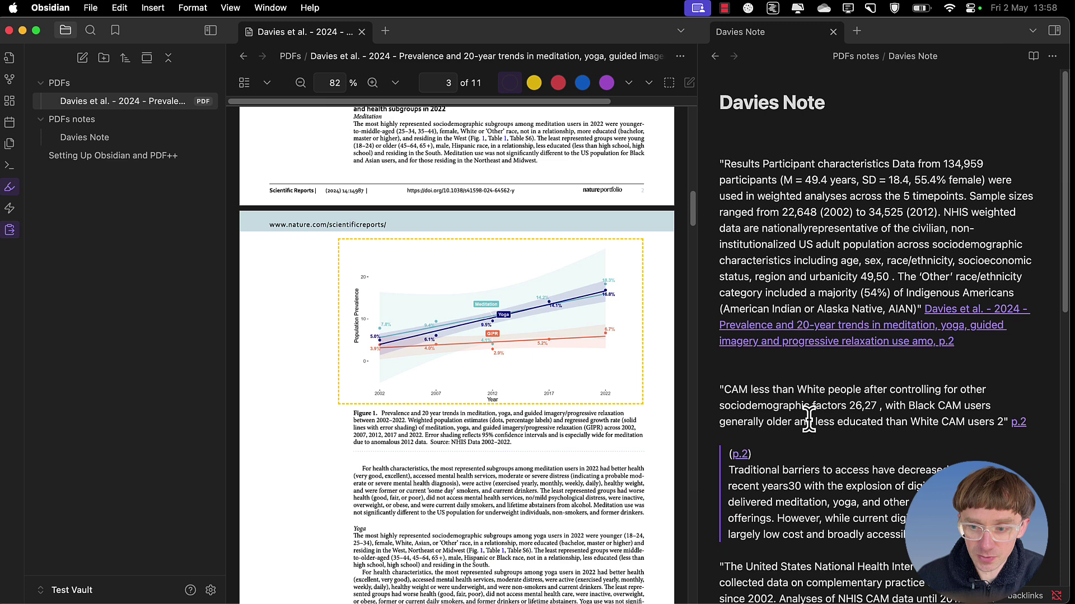
scroll(809, 414, down, 10)
click(821, 211)
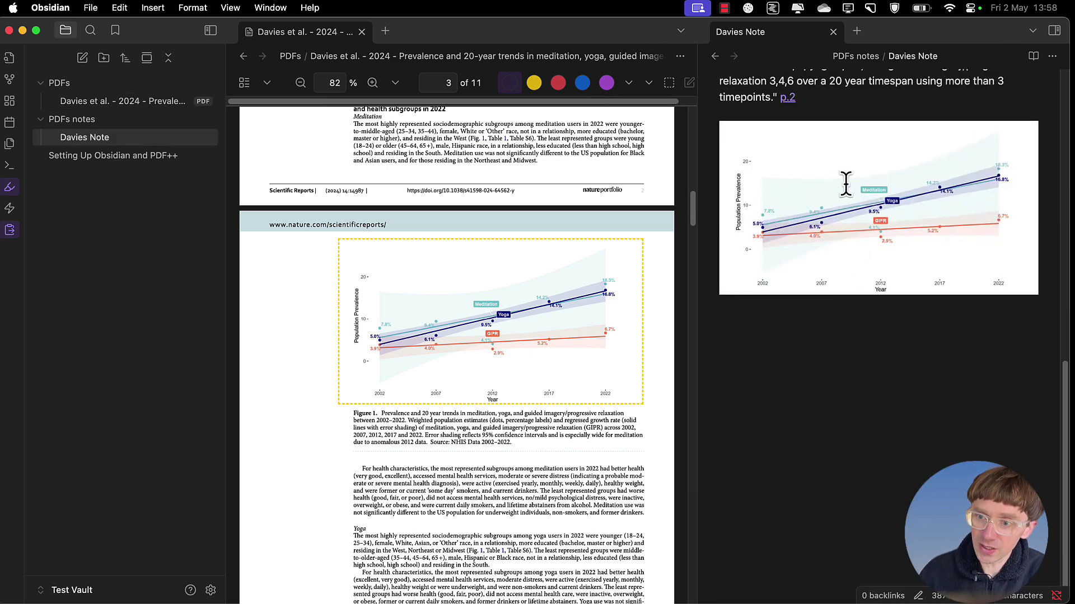
click(837, 230)
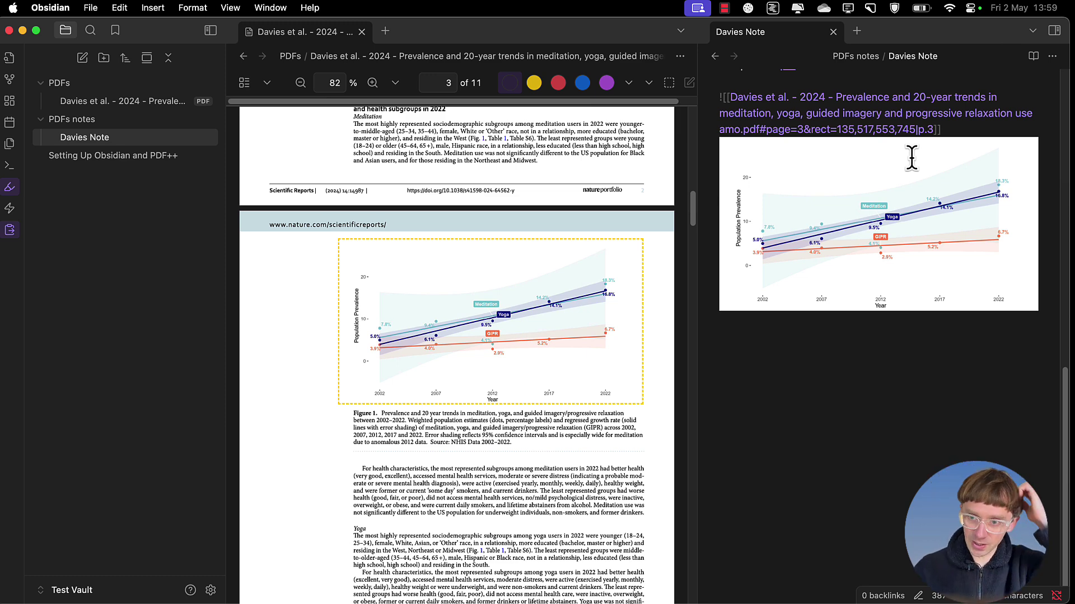
Review the copy format and display text format dropdowns without changing them
scroll(499, 324, down, 2)
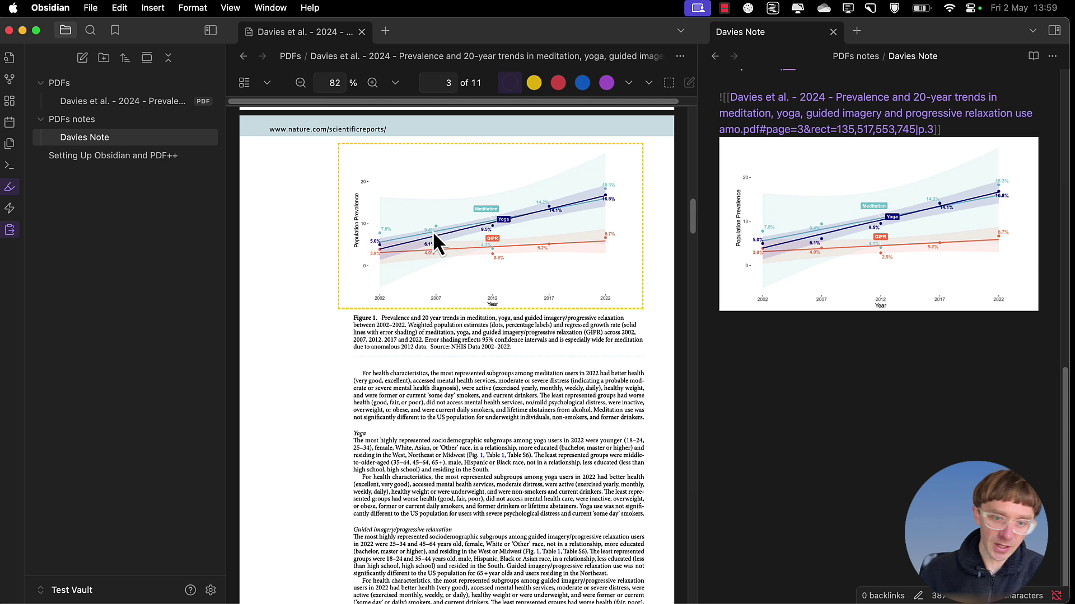
scroll(669, 102, right, 2)
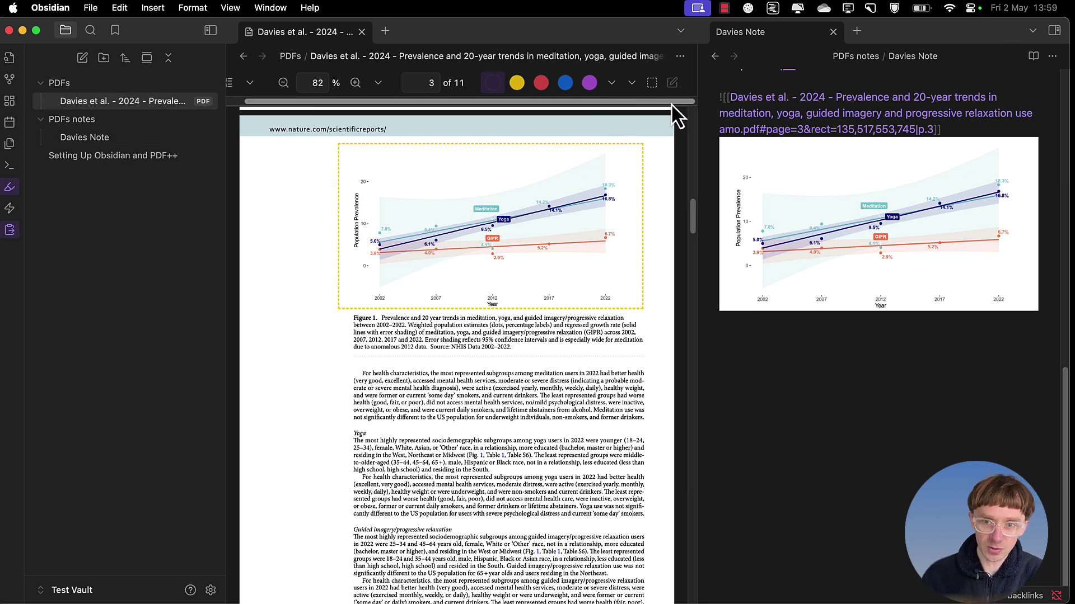
click(610, 83)
click(629, 82)
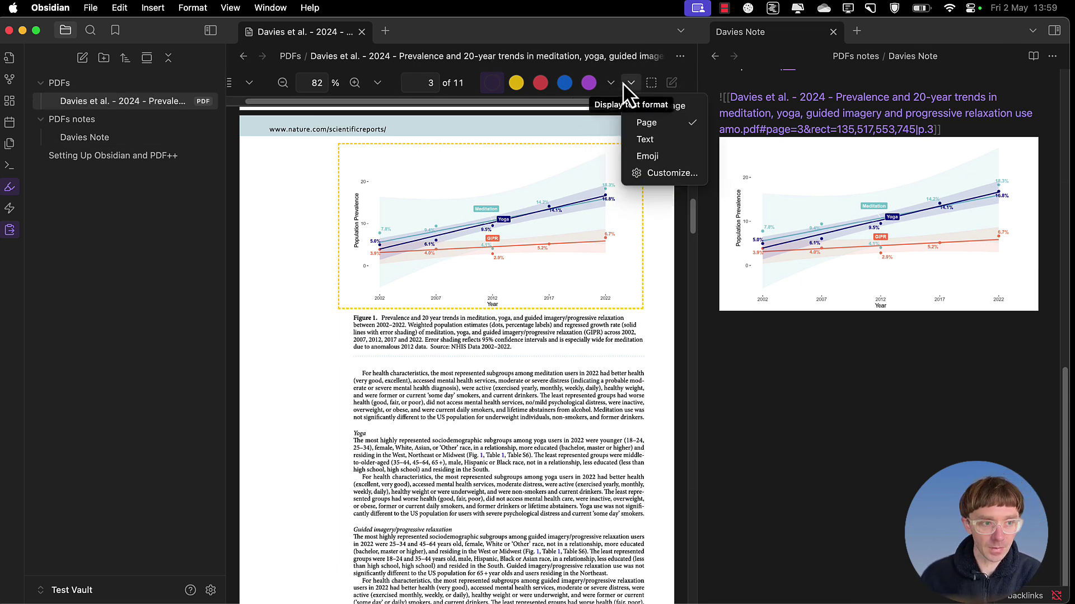
key(Escape)
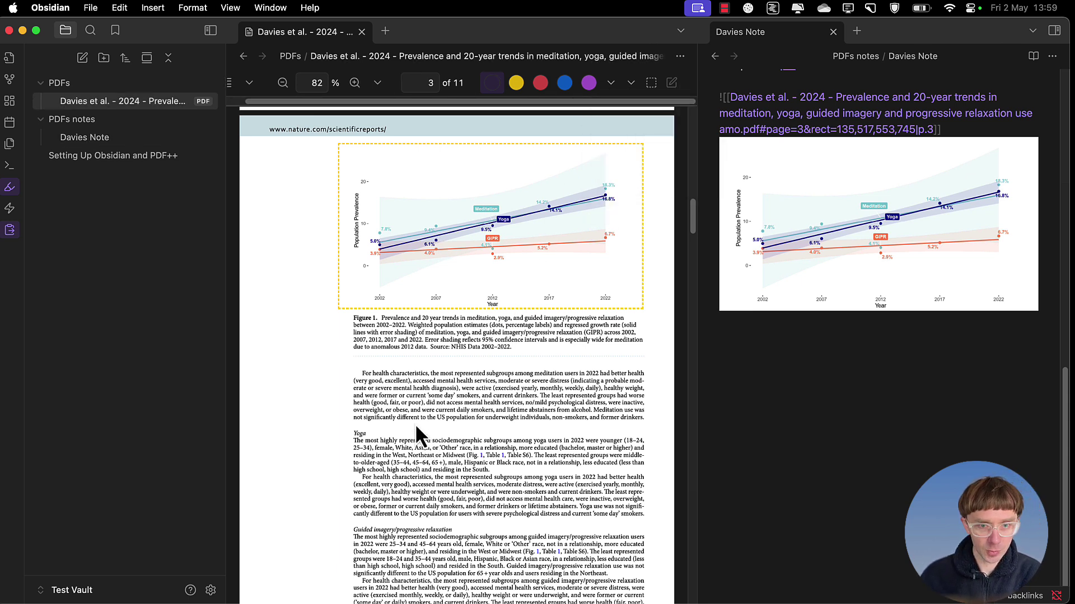
Close the Davies Note tab and stop the Mac screen recording
click(834, 32)
click(724, 8)
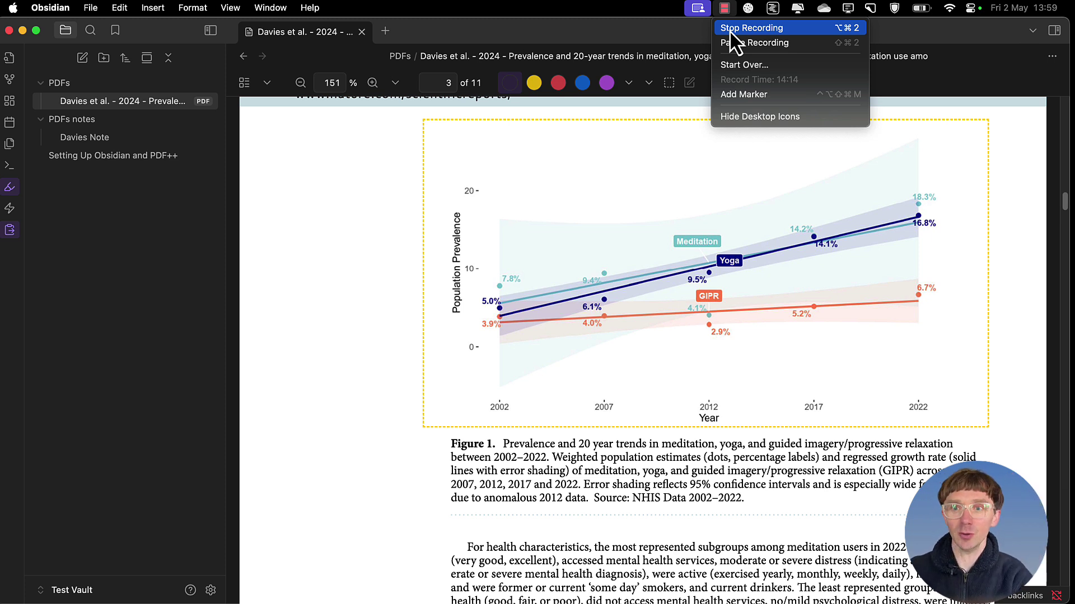
click(729, 28)
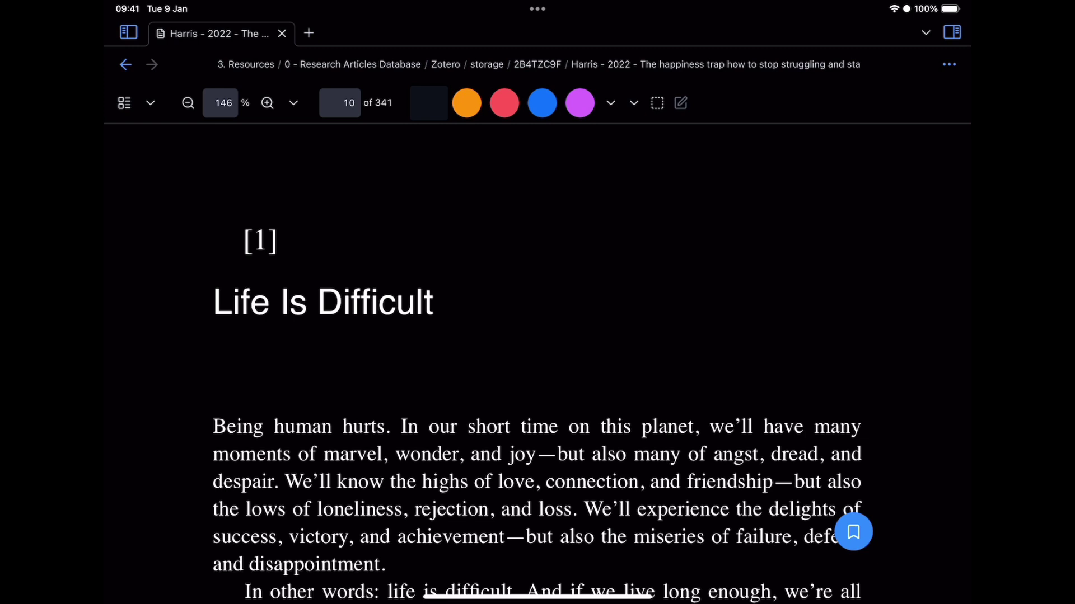
Scroll the Harris PDF to the chapter start and show the vault's file tree
scroll(537, 364, down, 1)
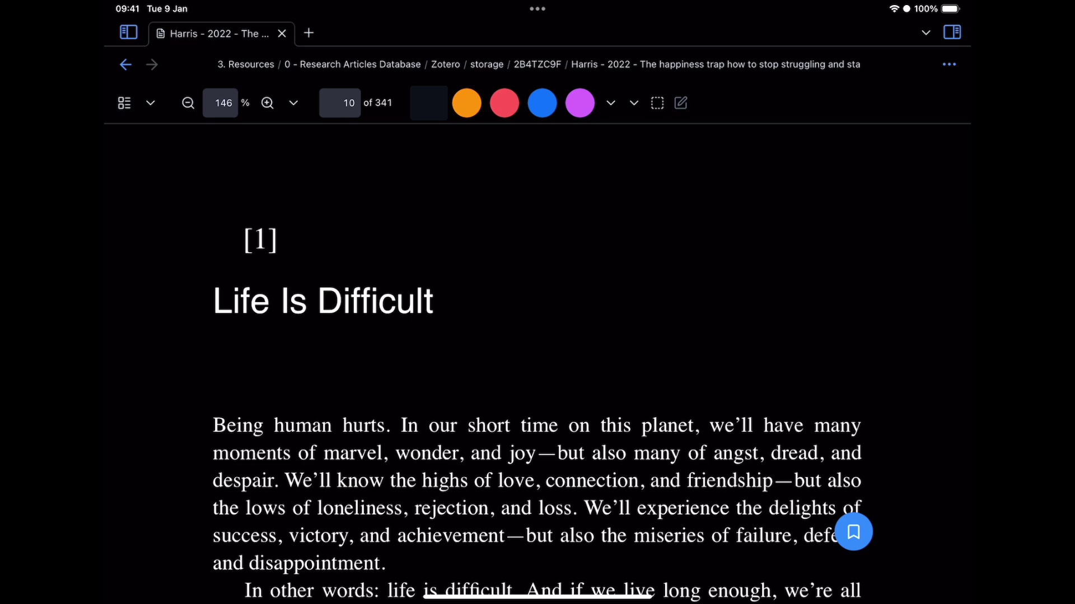
scroll(537, 375, down, 3)
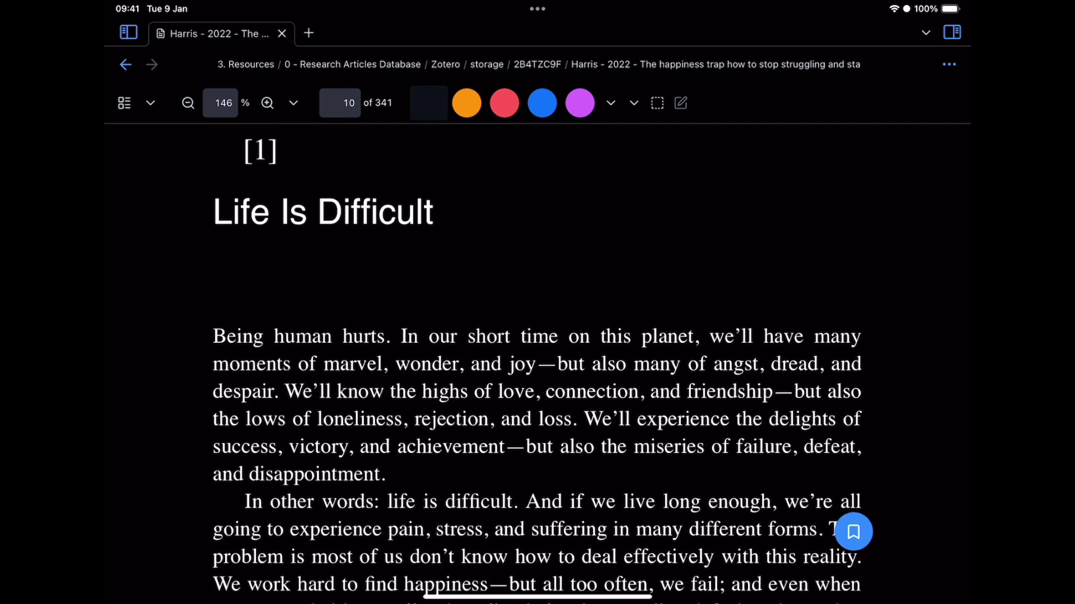
scroll(537, 363, up, 1)
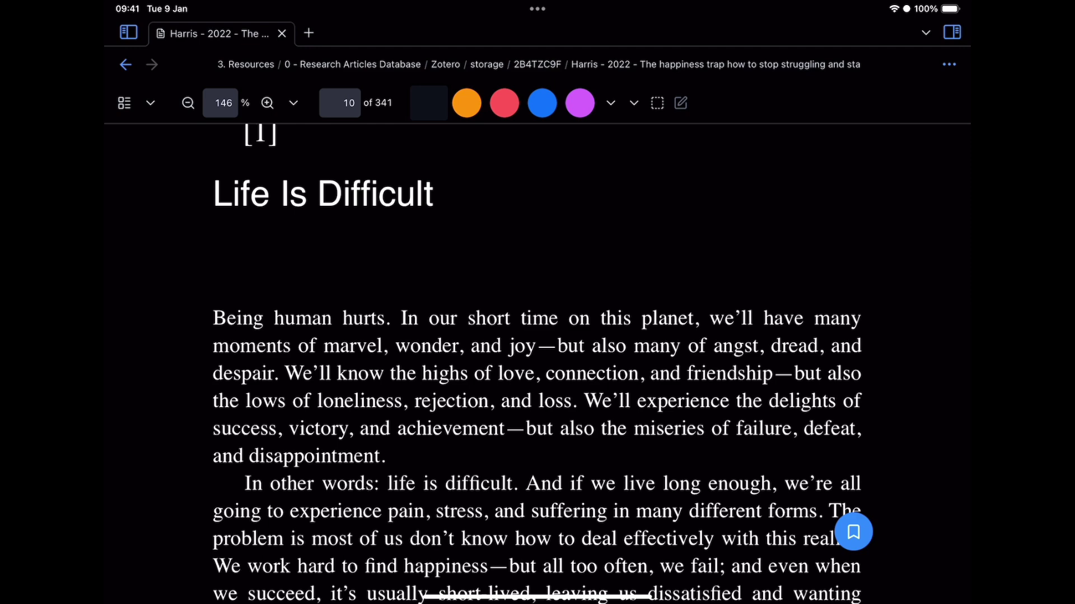
click(128, 32)
Create a note titled Harris and auto-paste the page-10 'Being human hurts' paragraph into it
key(super+t)
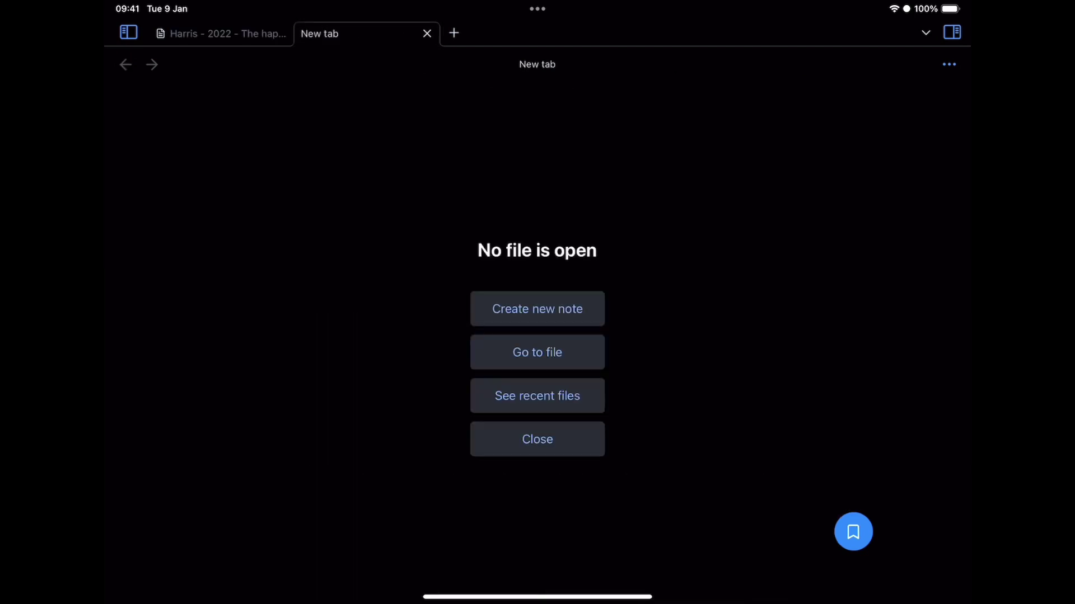
click(537, 309)
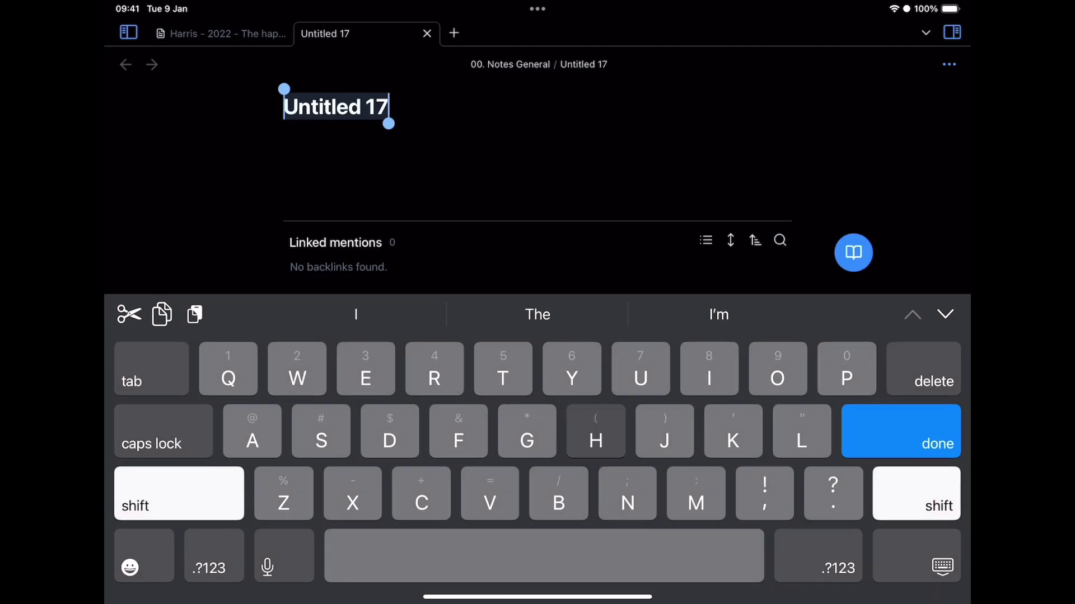
text(Harris)
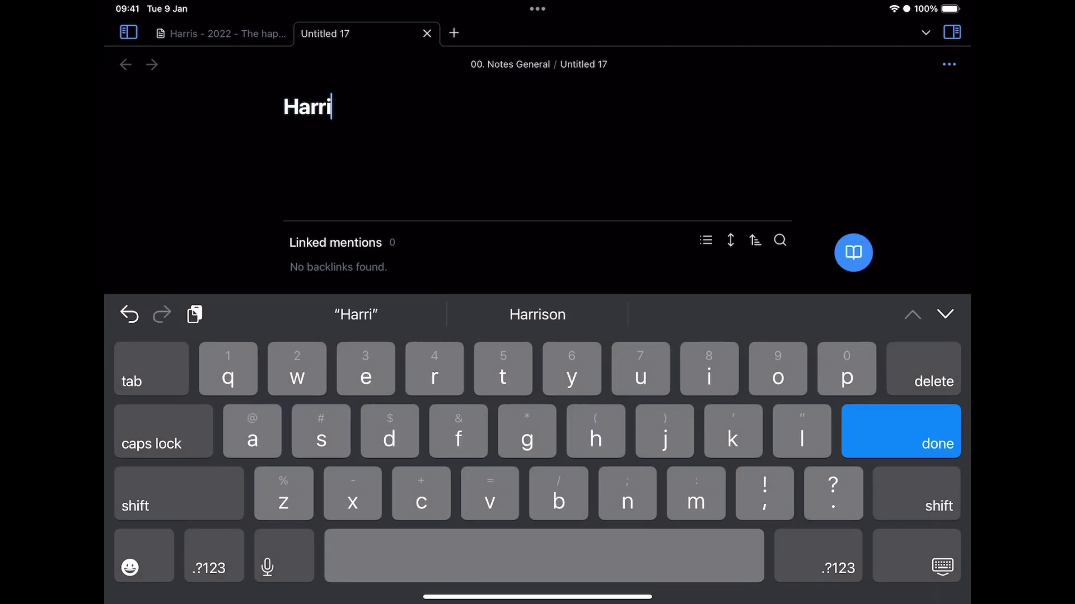
click(221, 33)
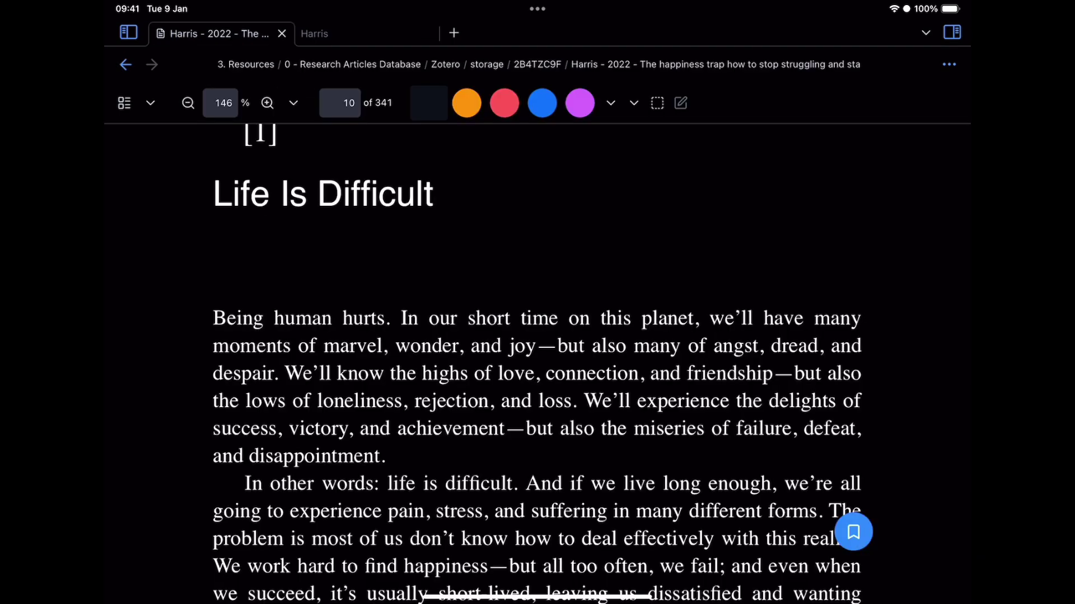
drag(221, 318, 382, 456)
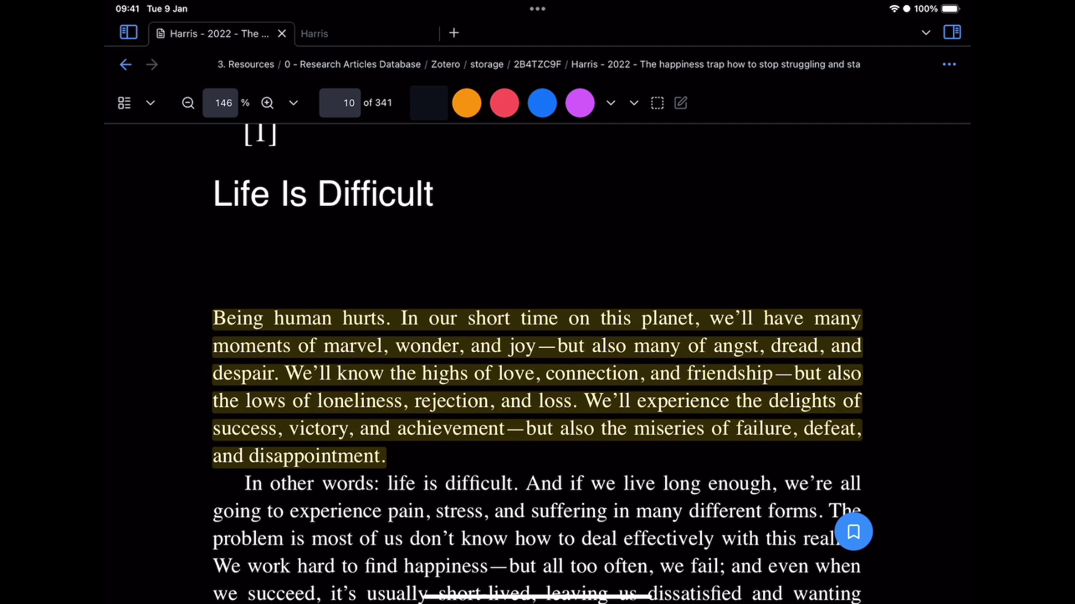
key(ctrl+Tab)
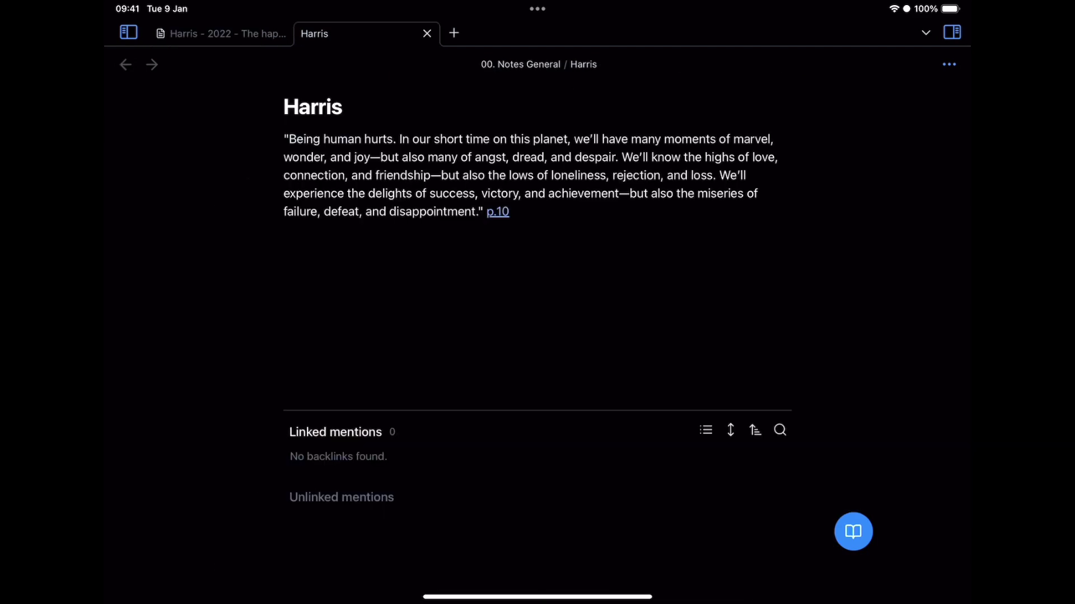
Follow the p.10 link, review the link-label options, and confirm the 'In other words' quote in Harris
click(497, 212)
click(634, 103)
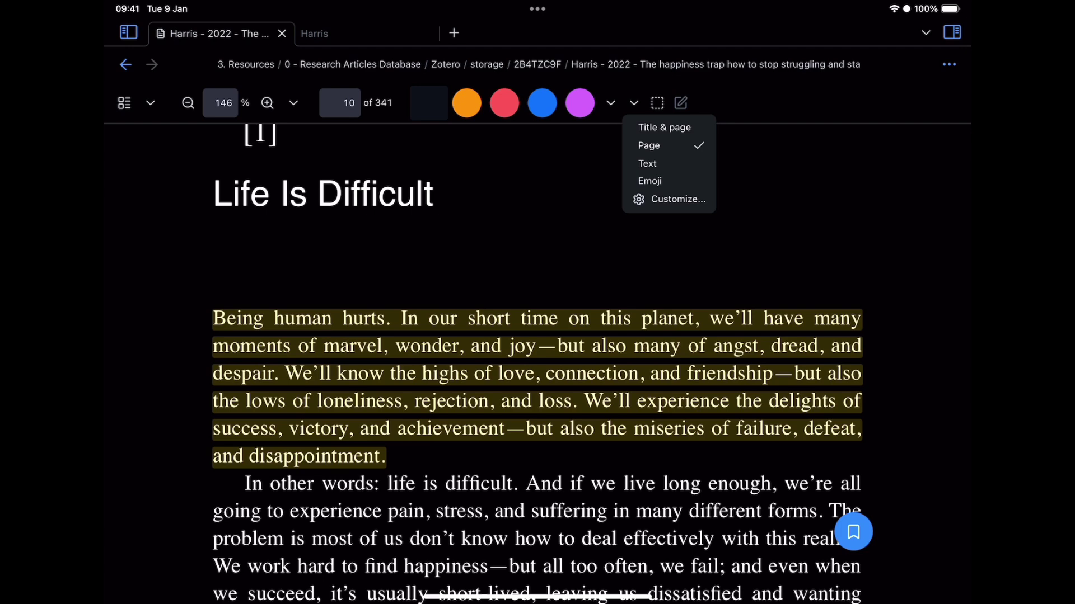
key(ctrl+Tab)
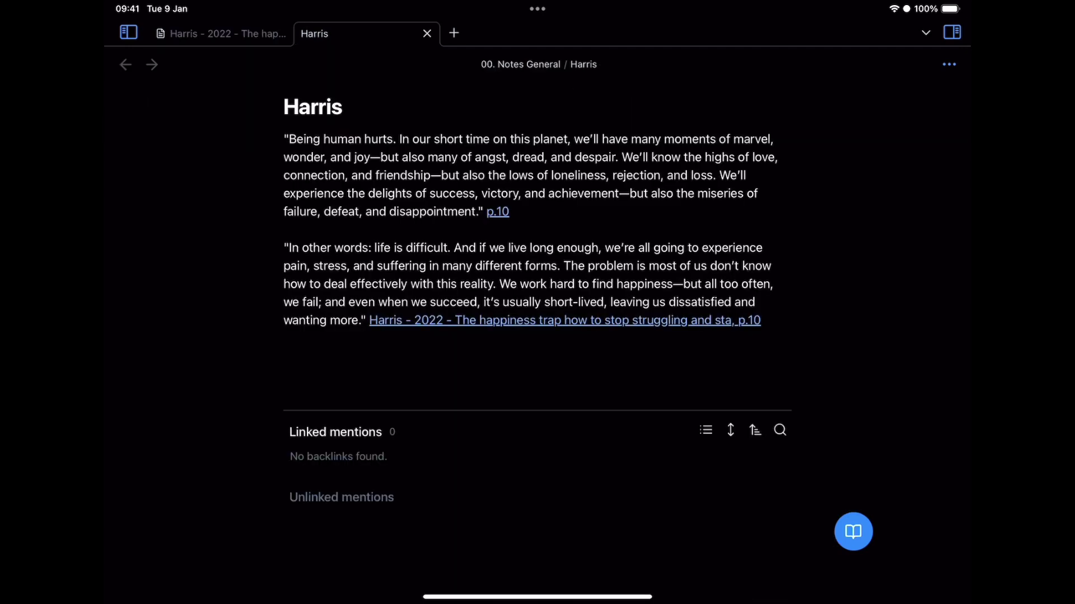
Close the Harris note tab and select the word 'The' on page 11
click(565, 320)
scroll(537, 363, down, 10)
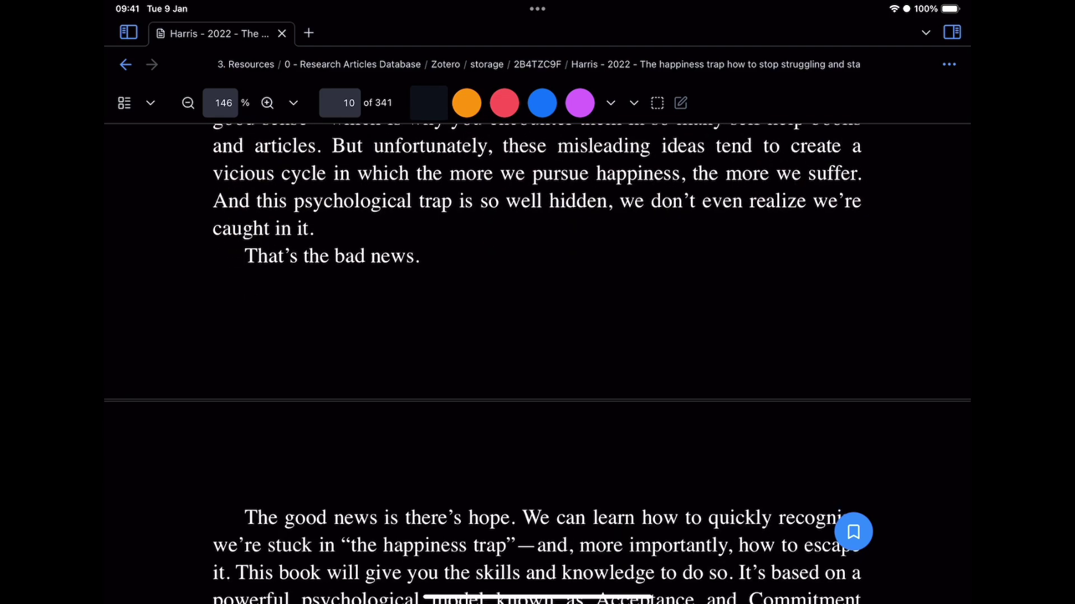
scroll(538, 364, down, 2)
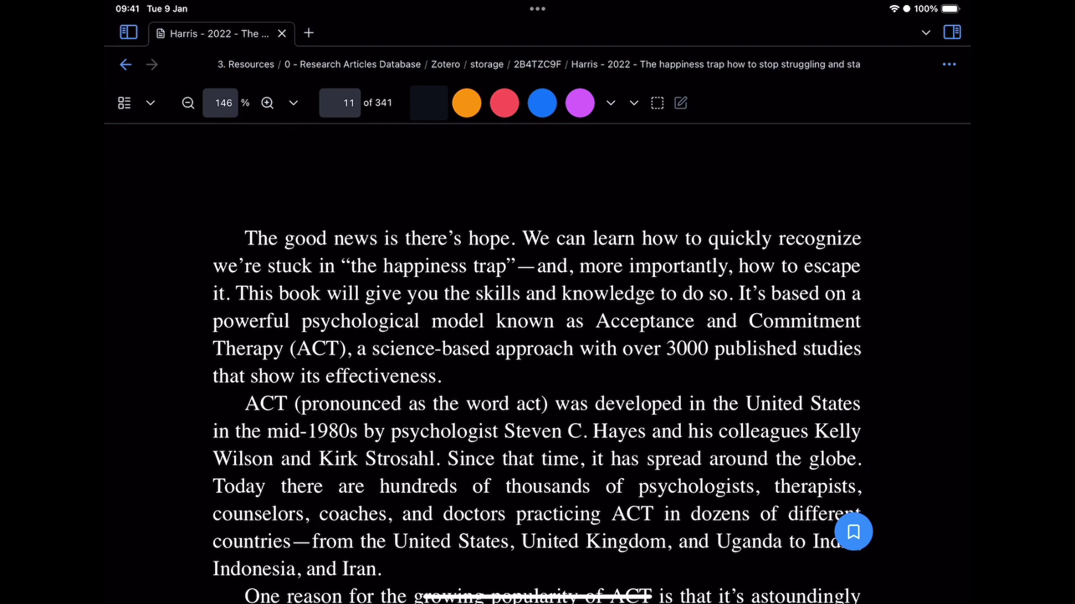
drag(262, 238, 426, 369)
Reopen the 00. Notes General/Harris note and follow its p.11 link to 'The'
key(super+o)
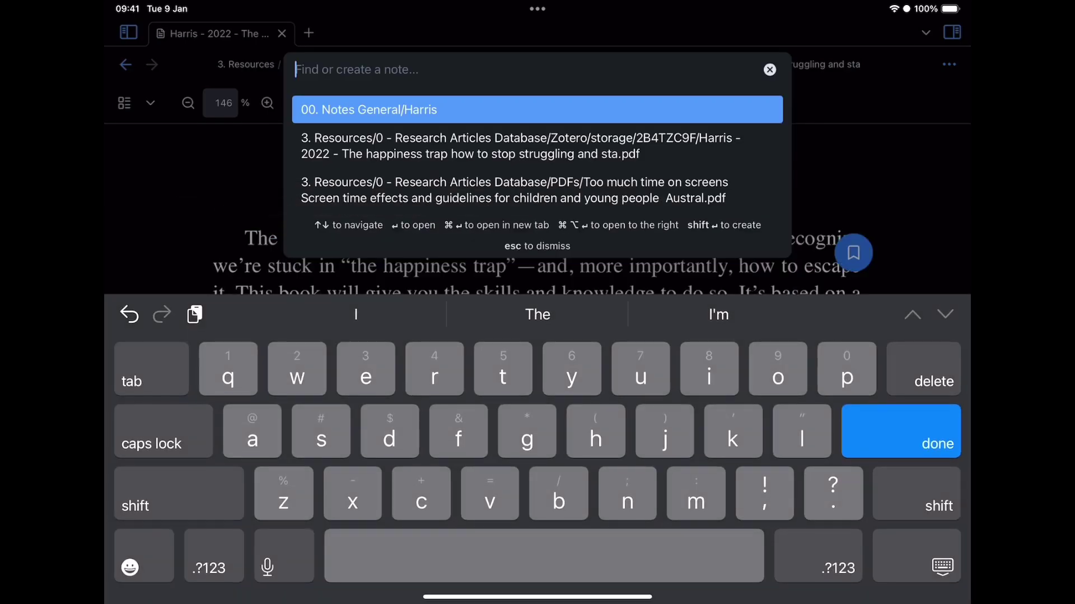
key(Return)
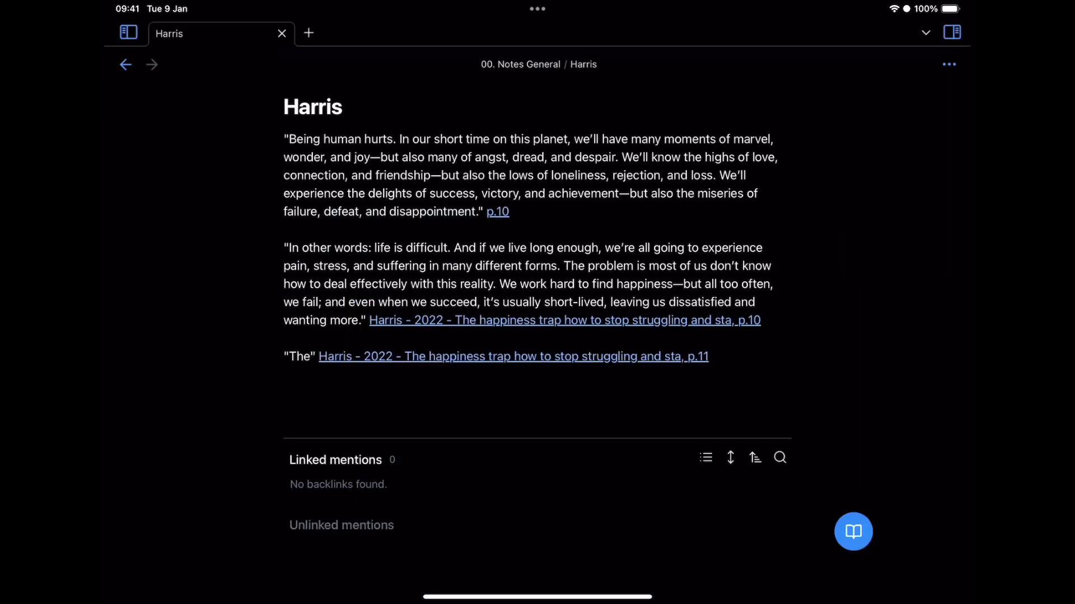
click(694, 357)
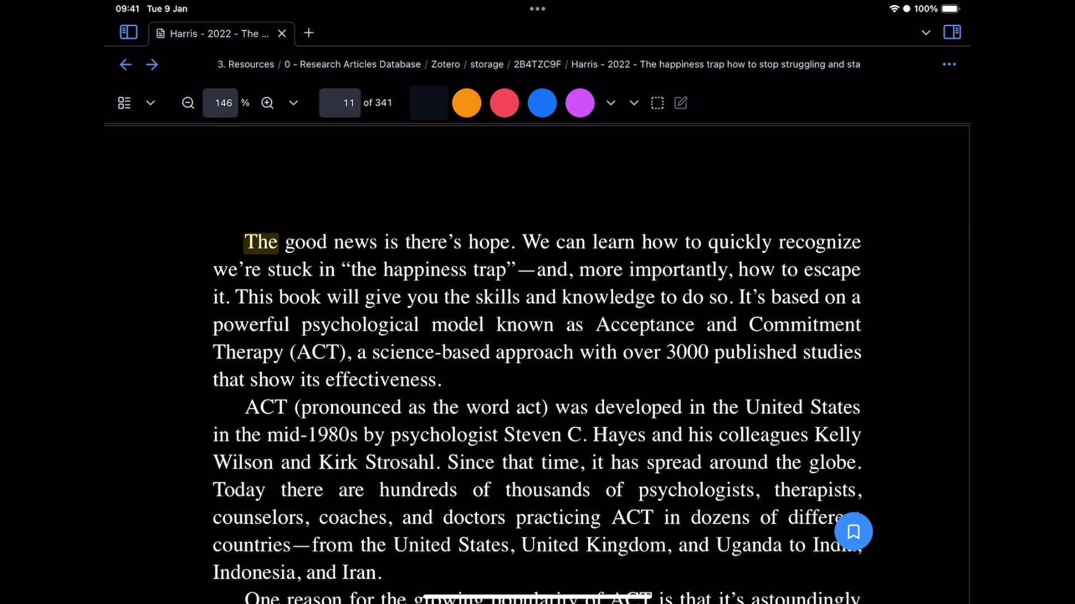
Put the cursor on the empty line after the quotes, then toggle between the PDF and Harris tabs
key(super+t)
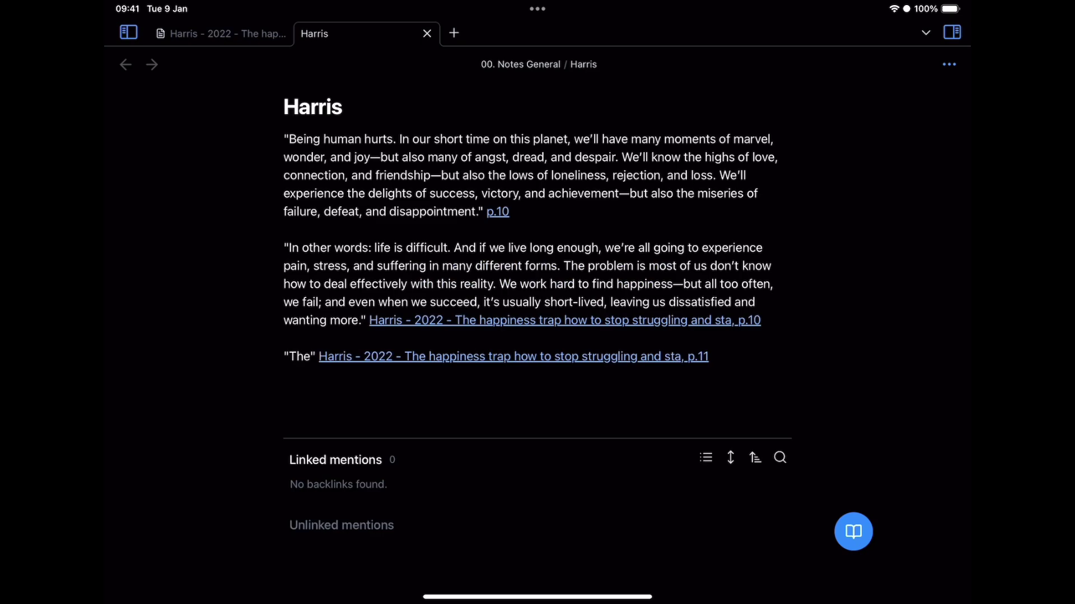
click(284, 375)
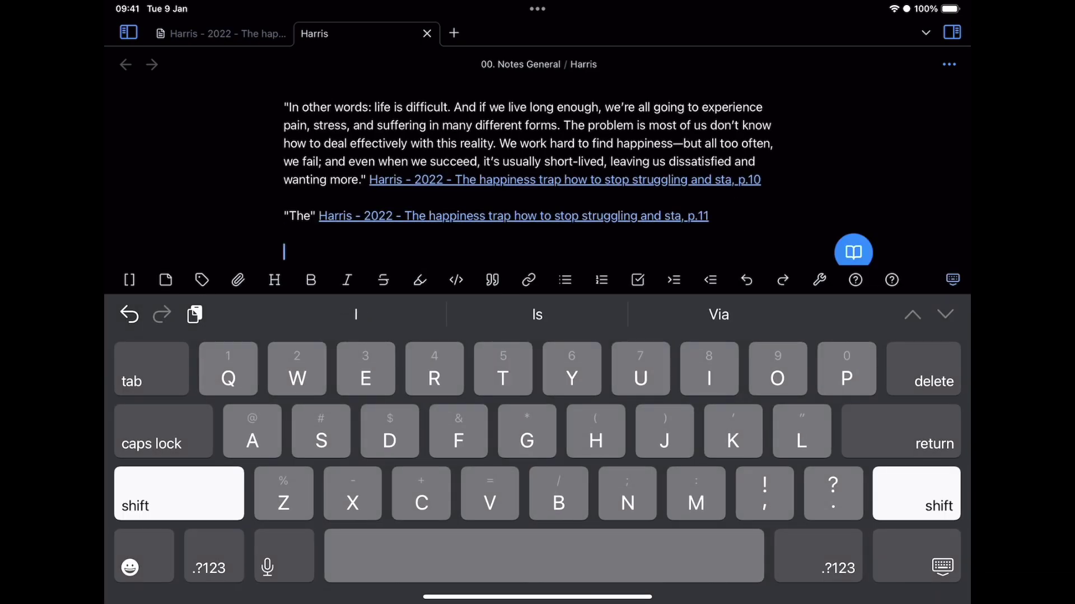
click(221, 34)
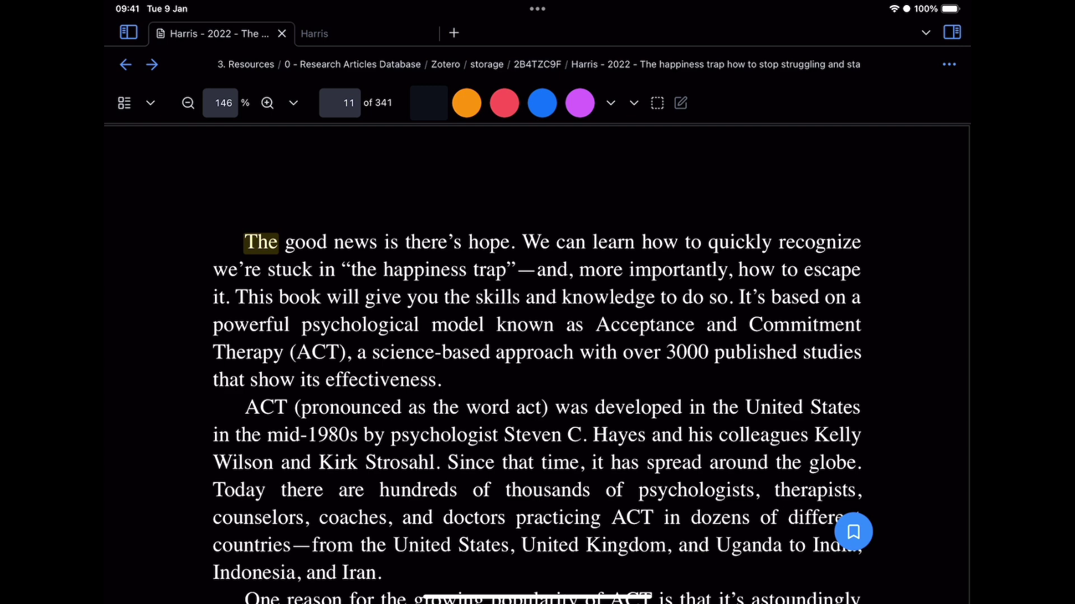
click(336, 34)
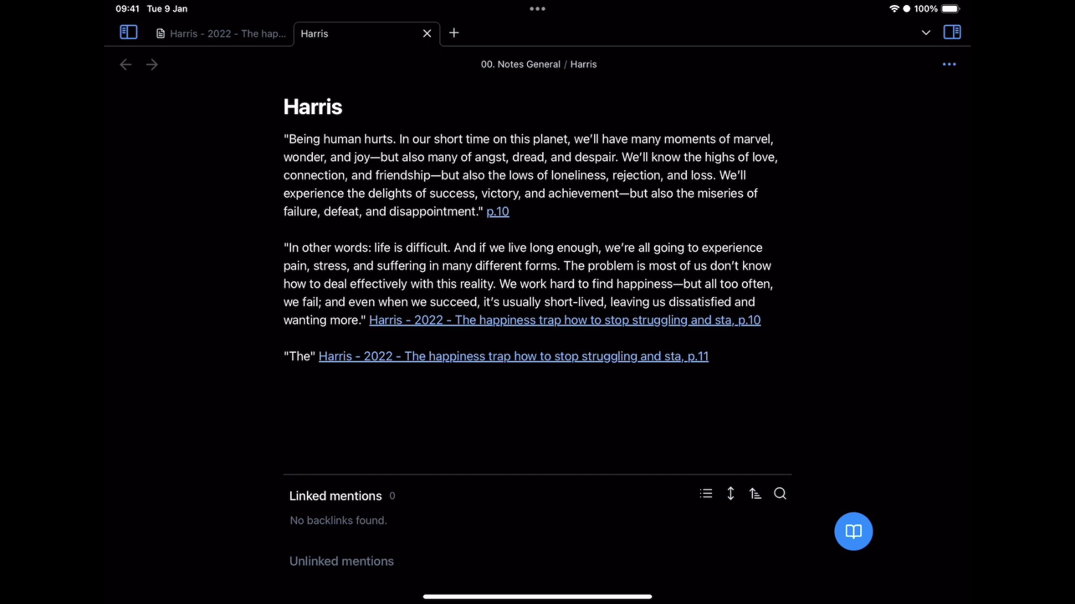
Split the Harris note into a right pane, with the book PDF shown on the left
right_click(358, 34)
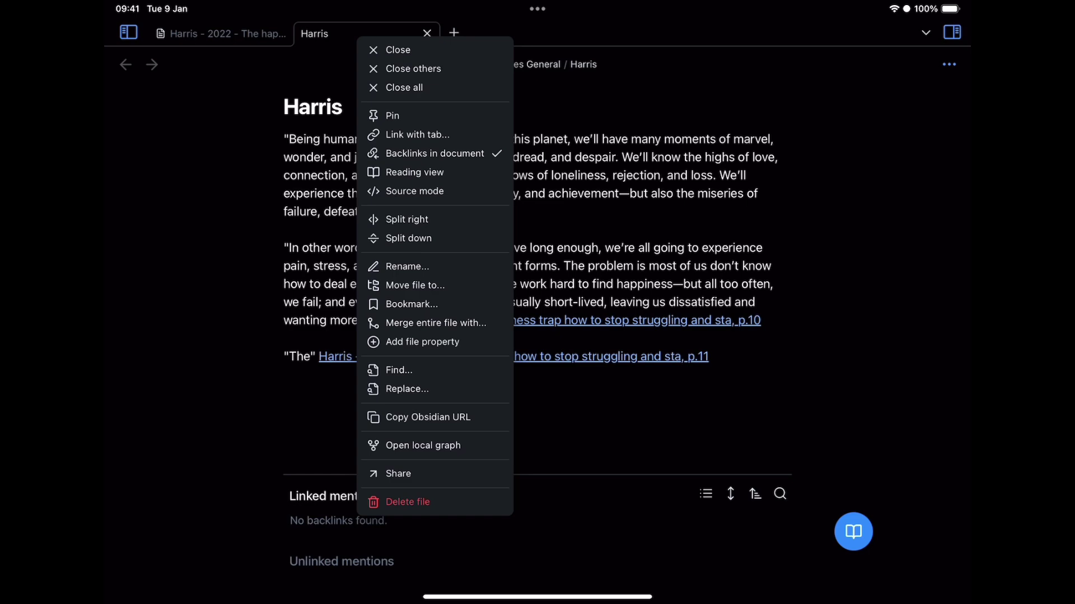
click(407, 220)
click(327, 411)
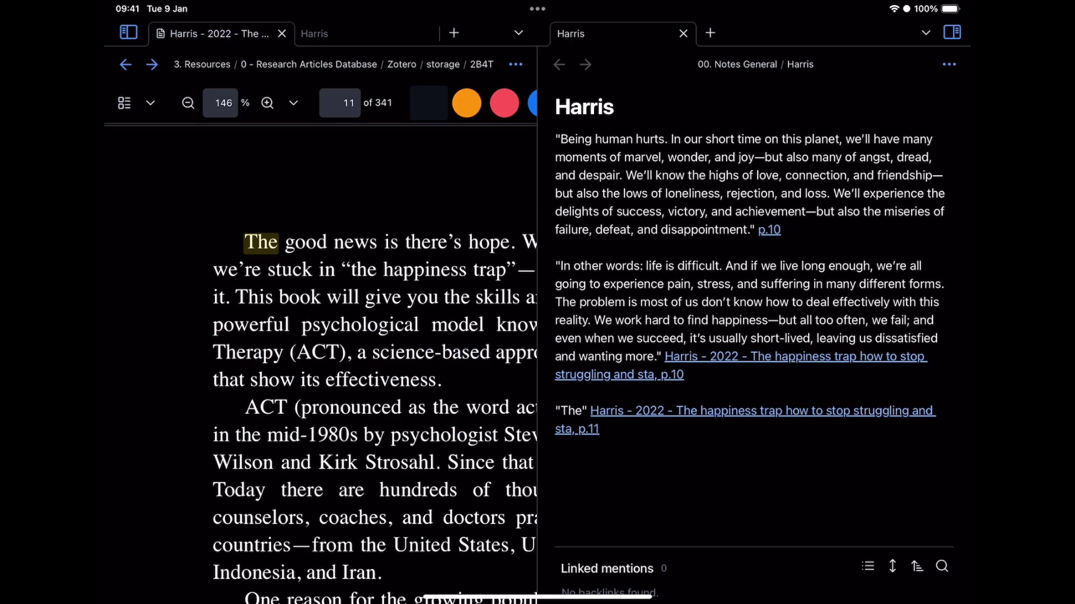
Quote the 'One reason for the growing popularity of ACT…' paragraph with a p.11 link, then close the note pane
scroll(321, 364, down, 5)
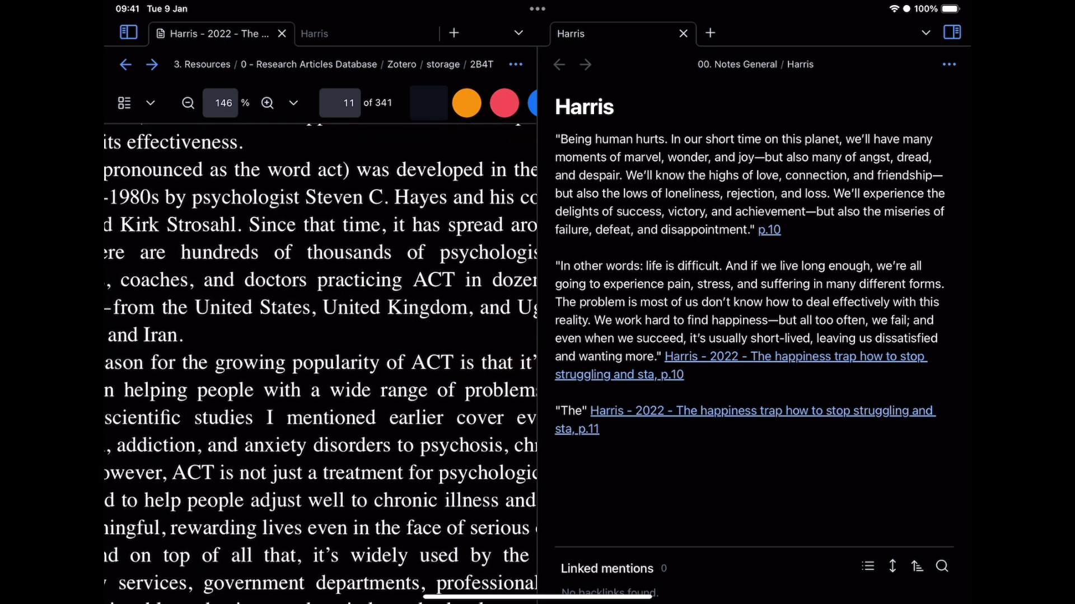
scroll(321, 363, down, 5)
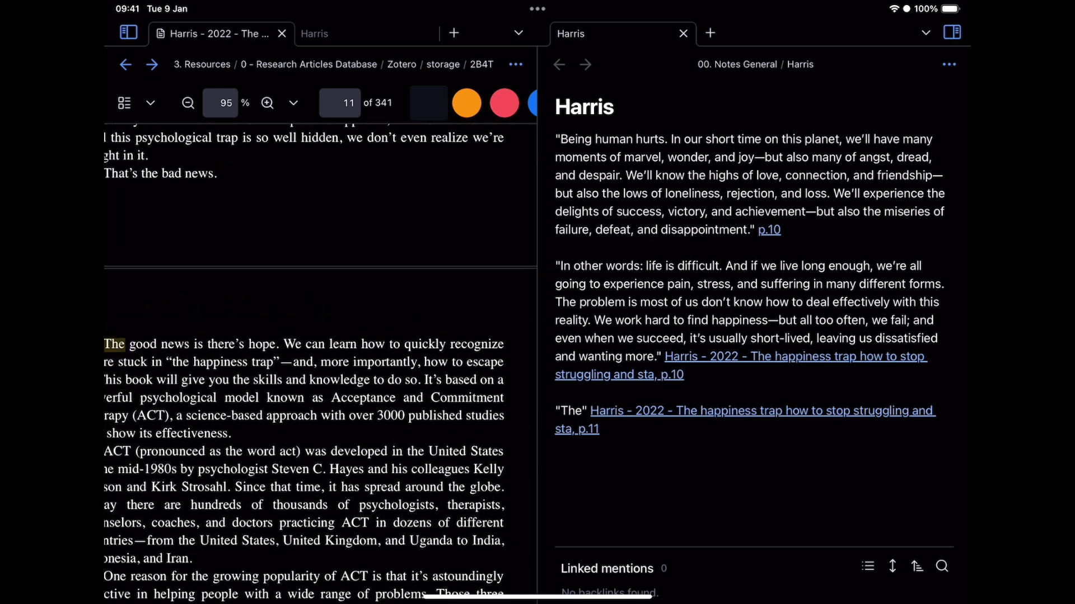
scroll(320, 364, down, 3)
scroll(320, 364, down, 4)
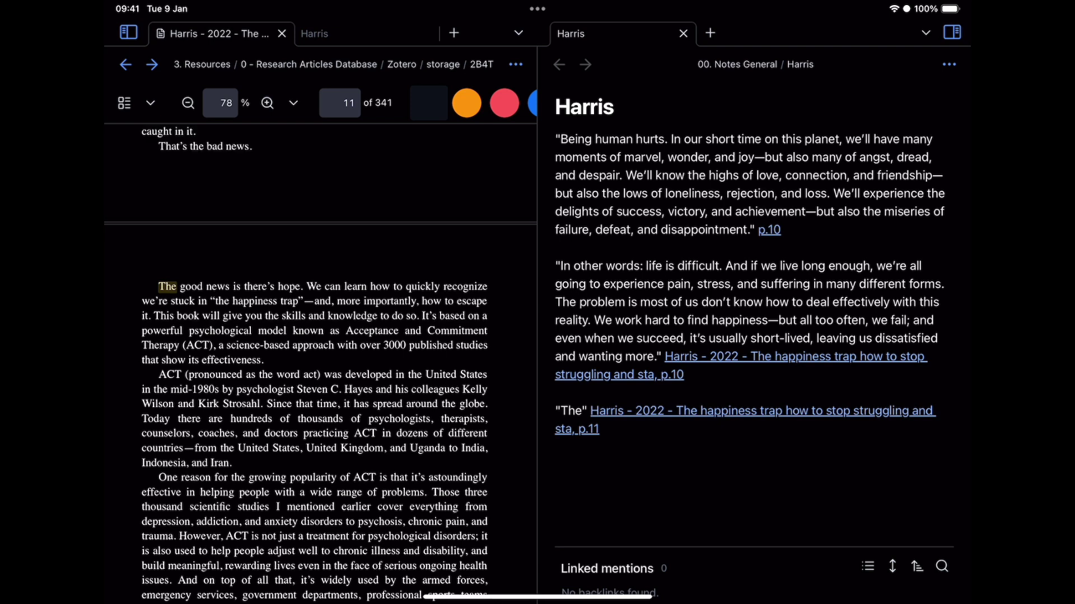
drag(159, 477, 188, 501)
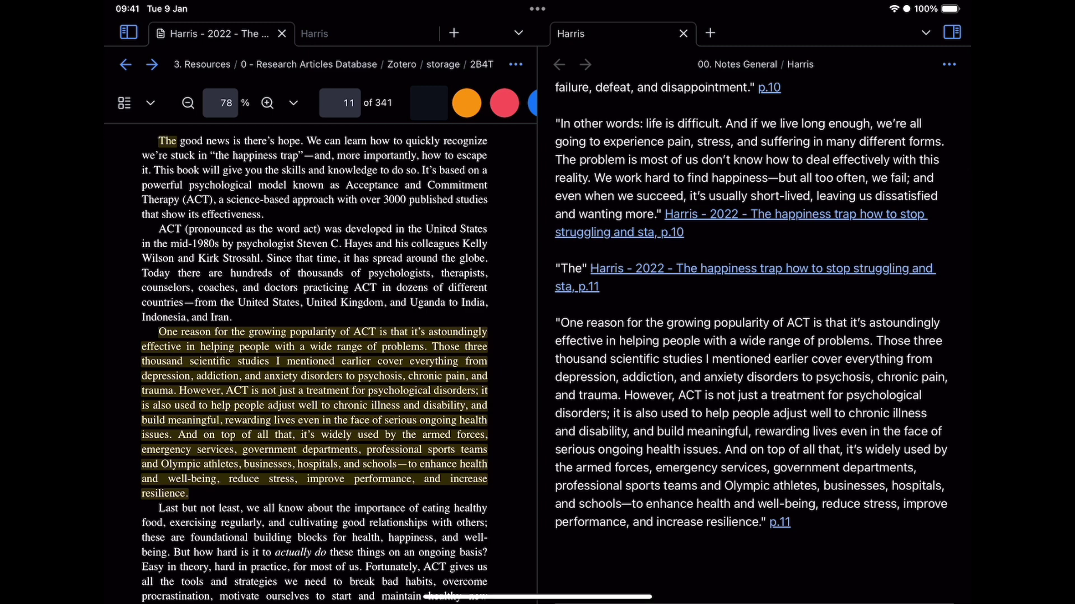
key(super+w)
scroll(335, 364, up, 3)
scroll(335, 364, down, 3)
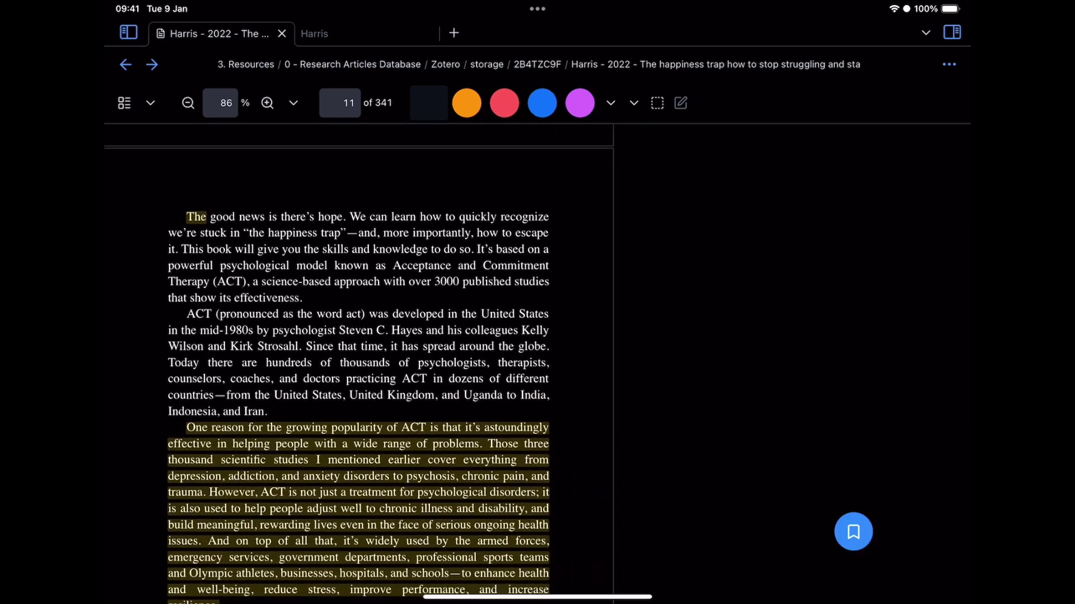
scroll(336, 364, down, 3)
scroll(344, 336, down, 3)
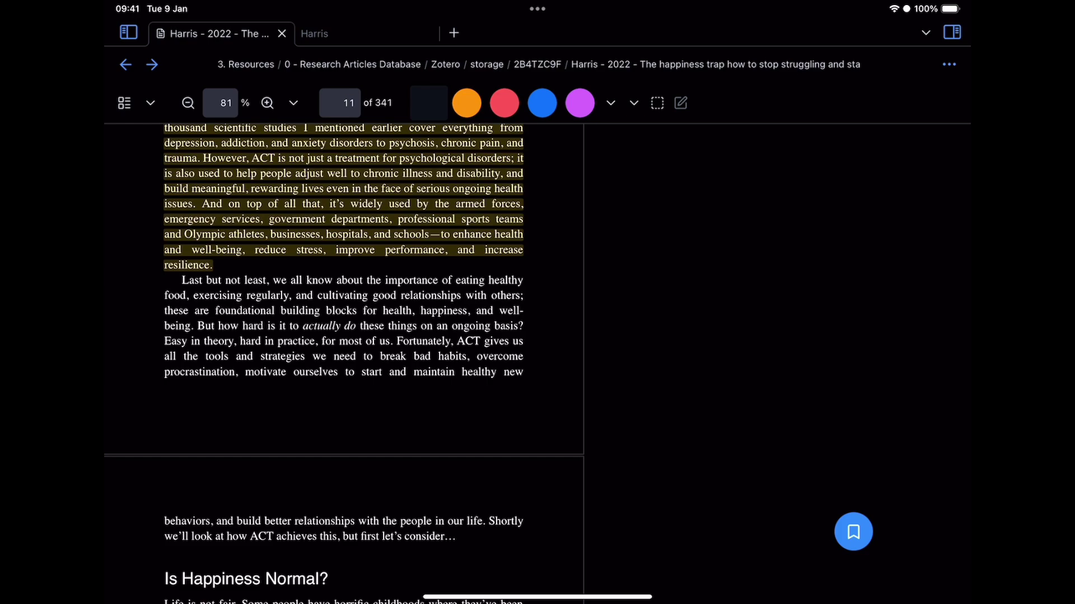
scroll(344, 336, up, 3)
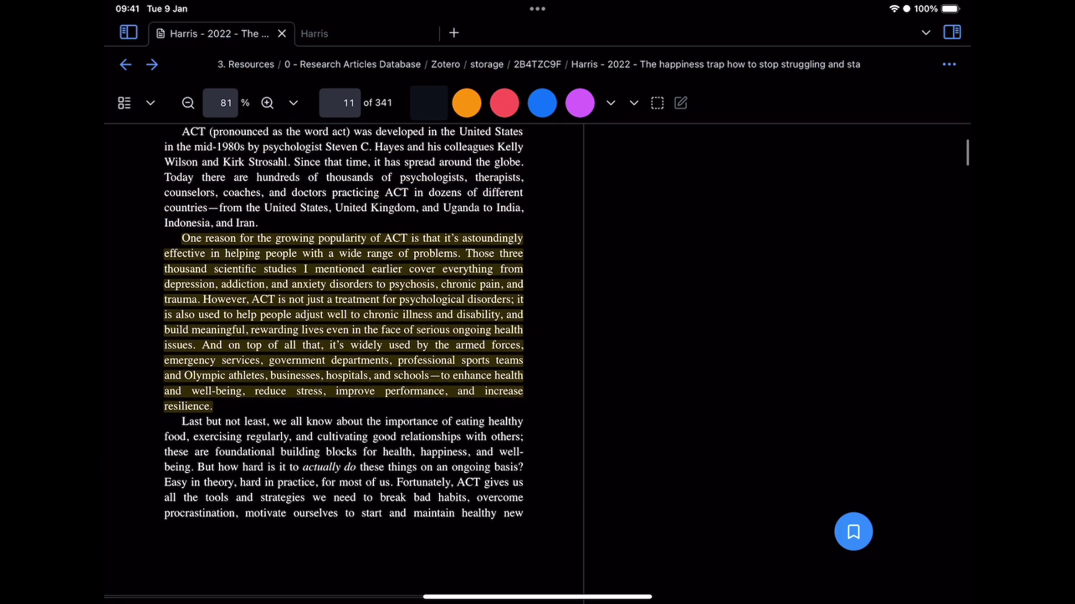
scroll(344, 325, up, 5)
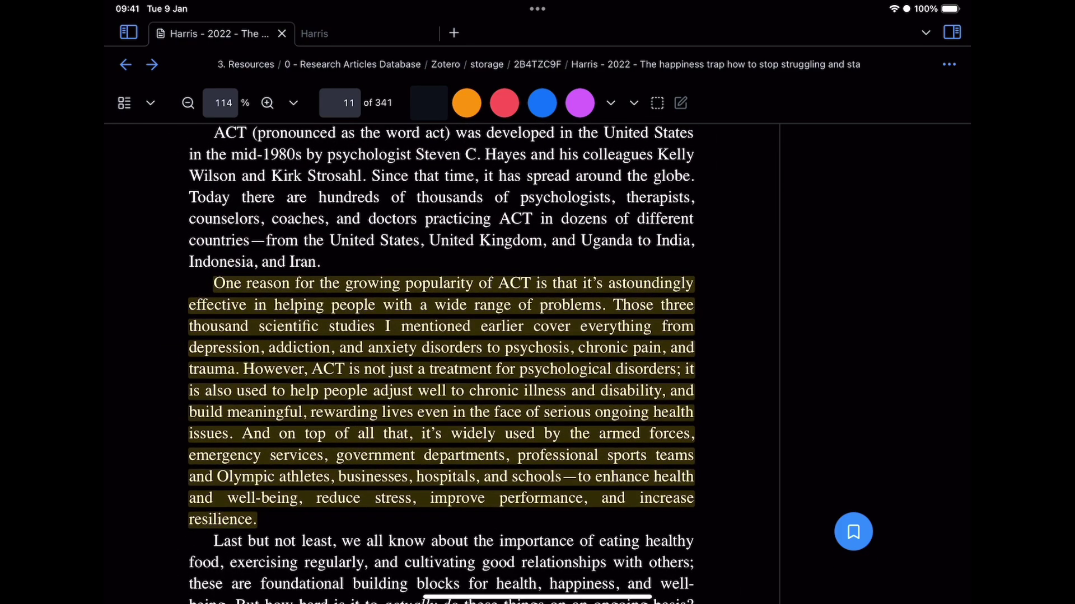